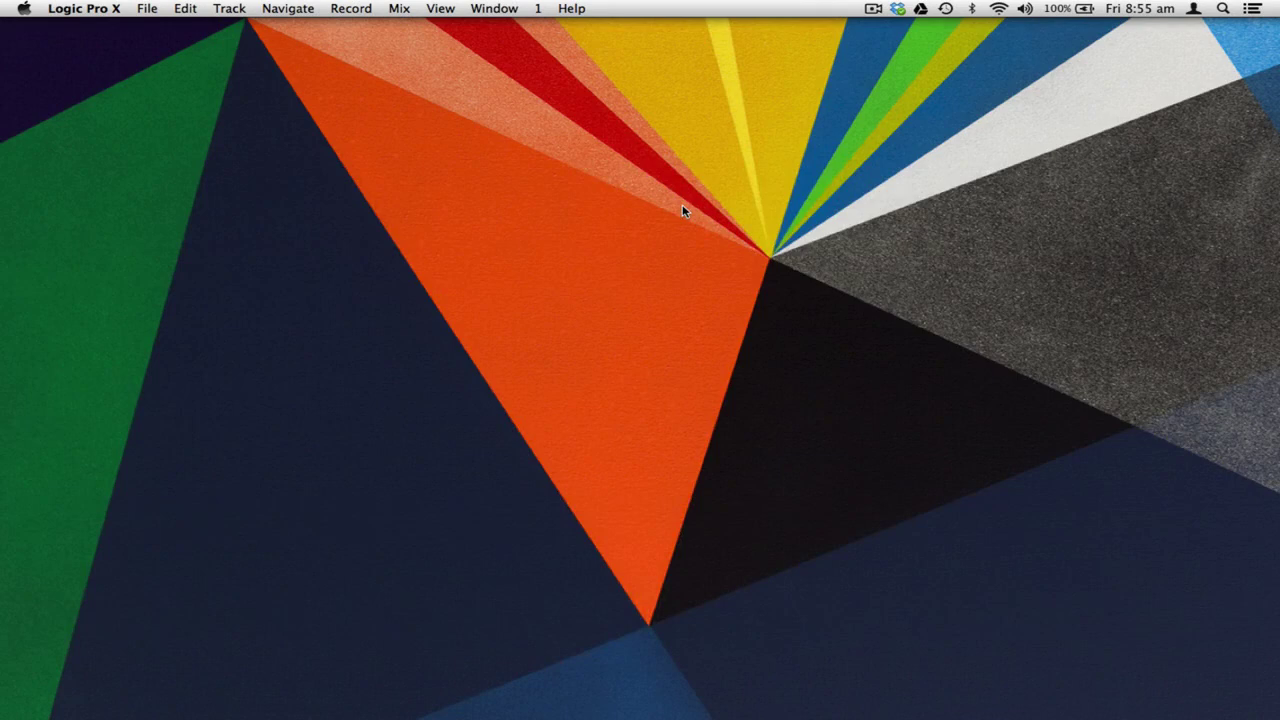
Step: Create an empty project with one audio track, closing the current untitled project without saving it
click(148, 9)
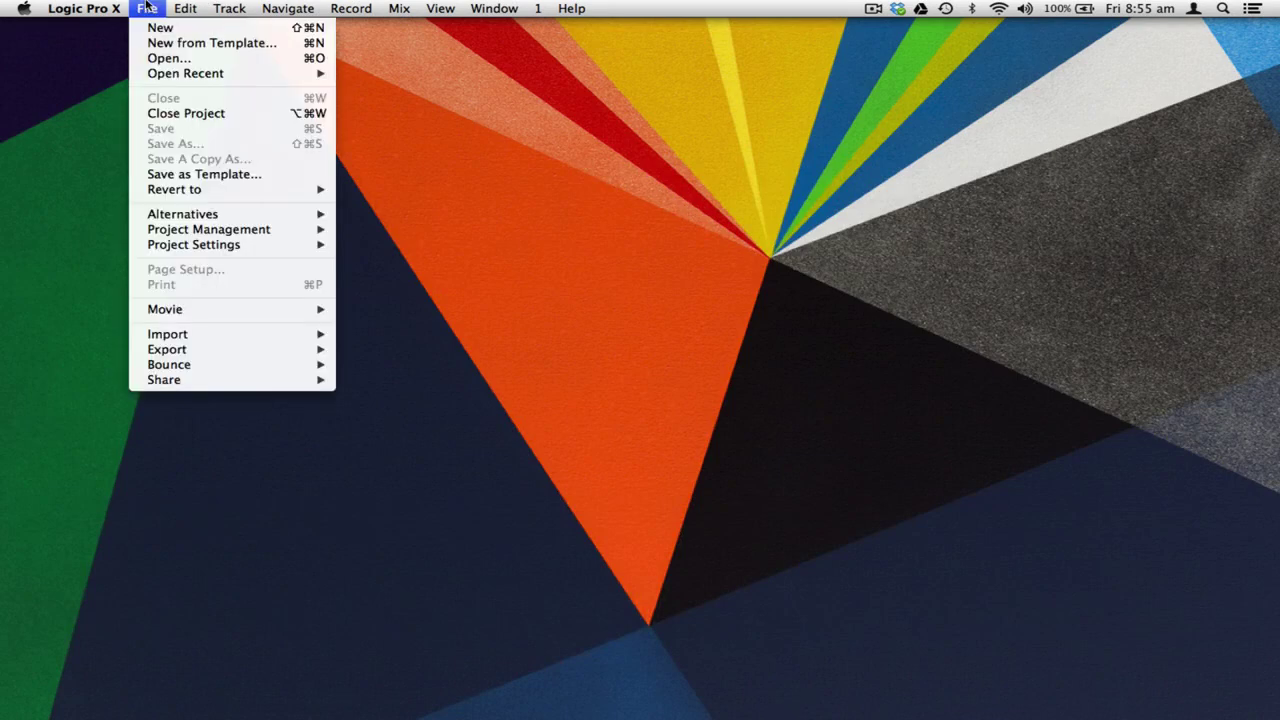
click(163, 49)
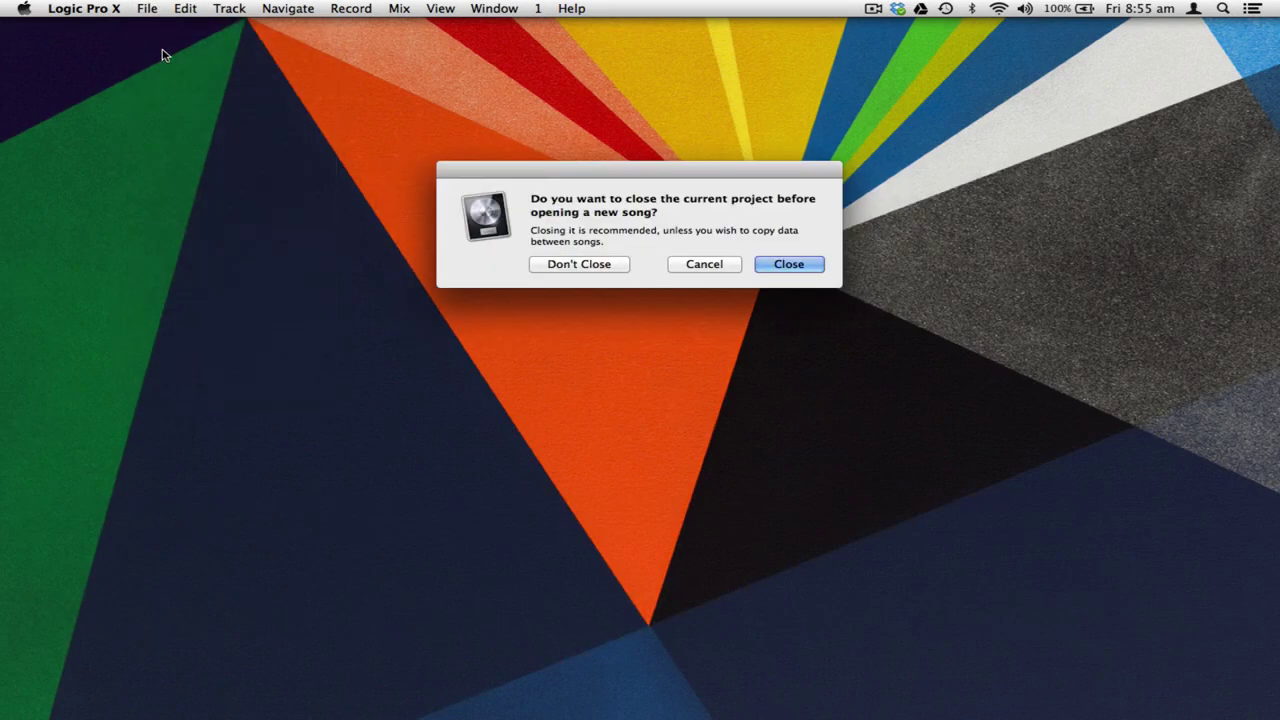
click(812, 266)
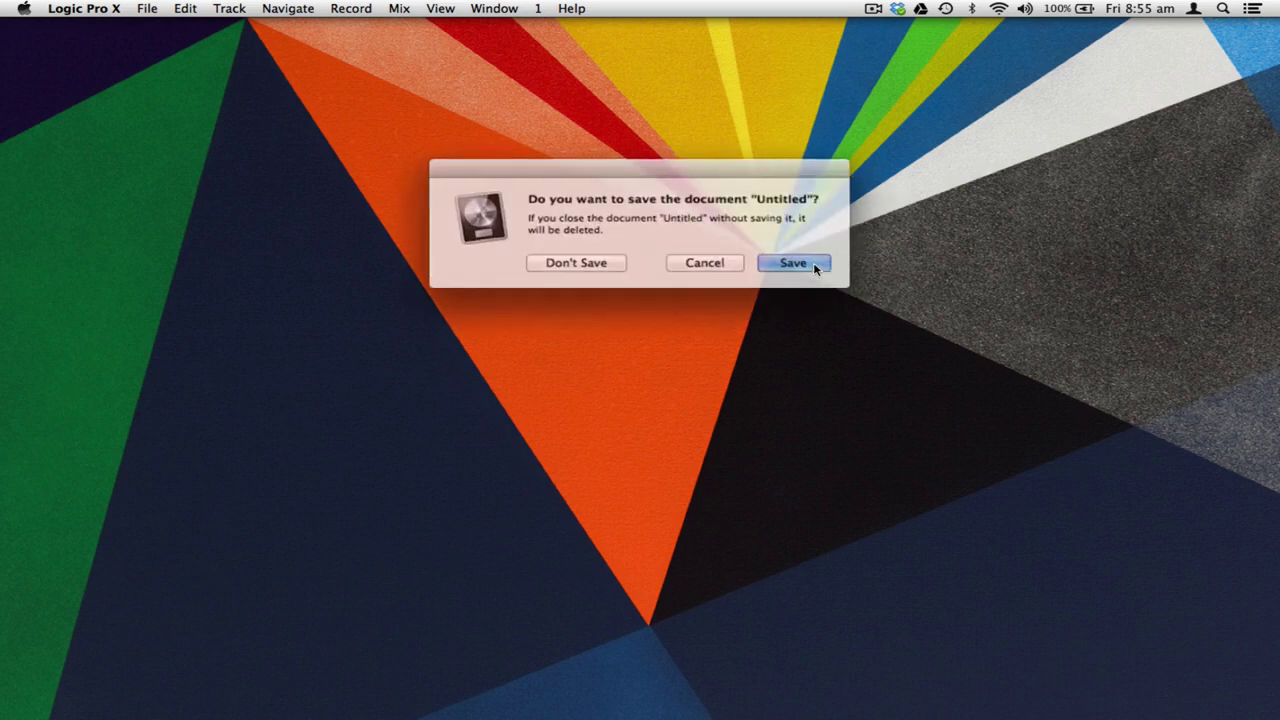
click(590, 262)
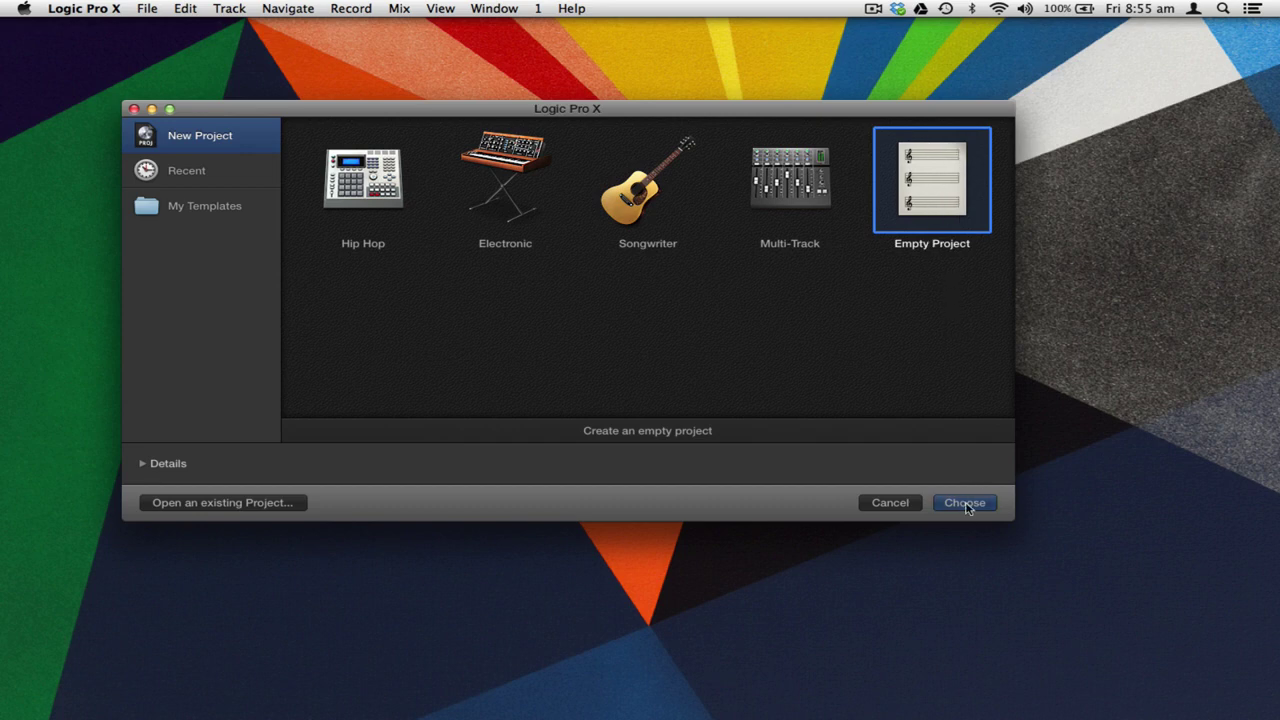
double_click(918, 183)
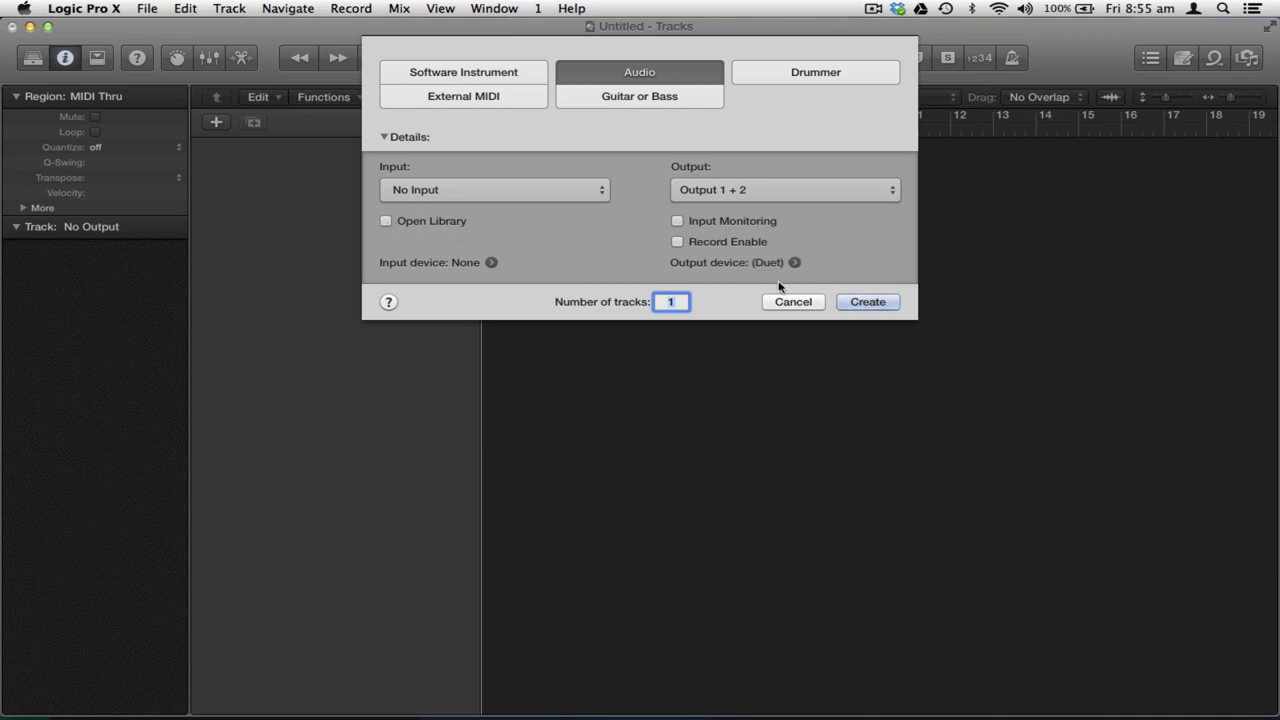
click(870, 301)
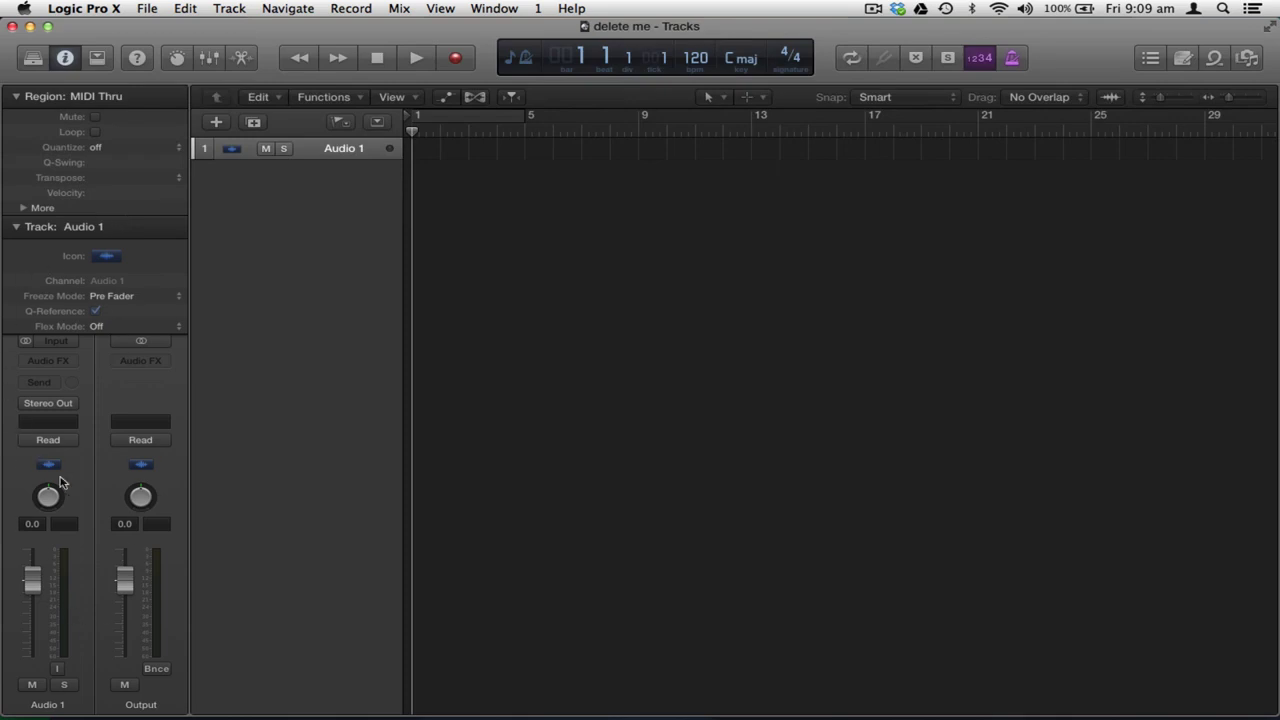
Step: Hide and show the Inspector several times, leaving it displayed
click(65, 58)
click(65, 58)
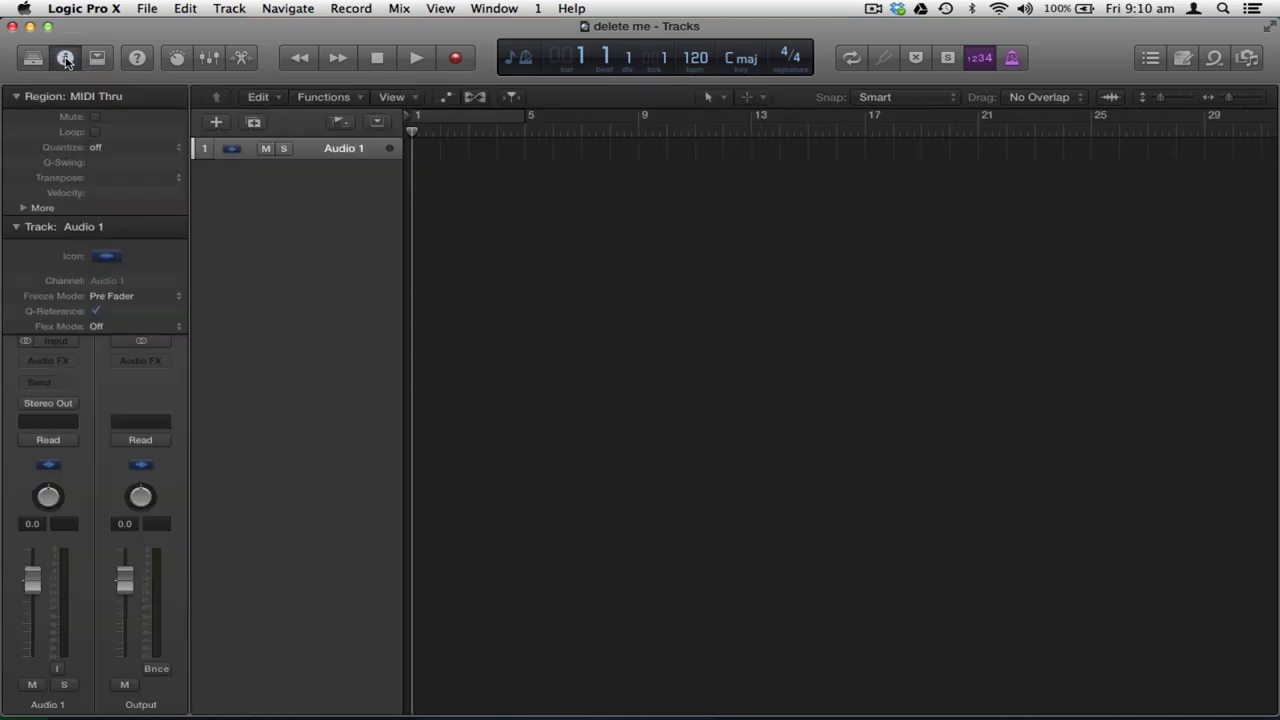
click(65, 58)
click(65, 58)
click(65, 58)
click(65, 58)
Step: Turn on Quick Help and show the toolbar above the tracks area
click(136, 58)
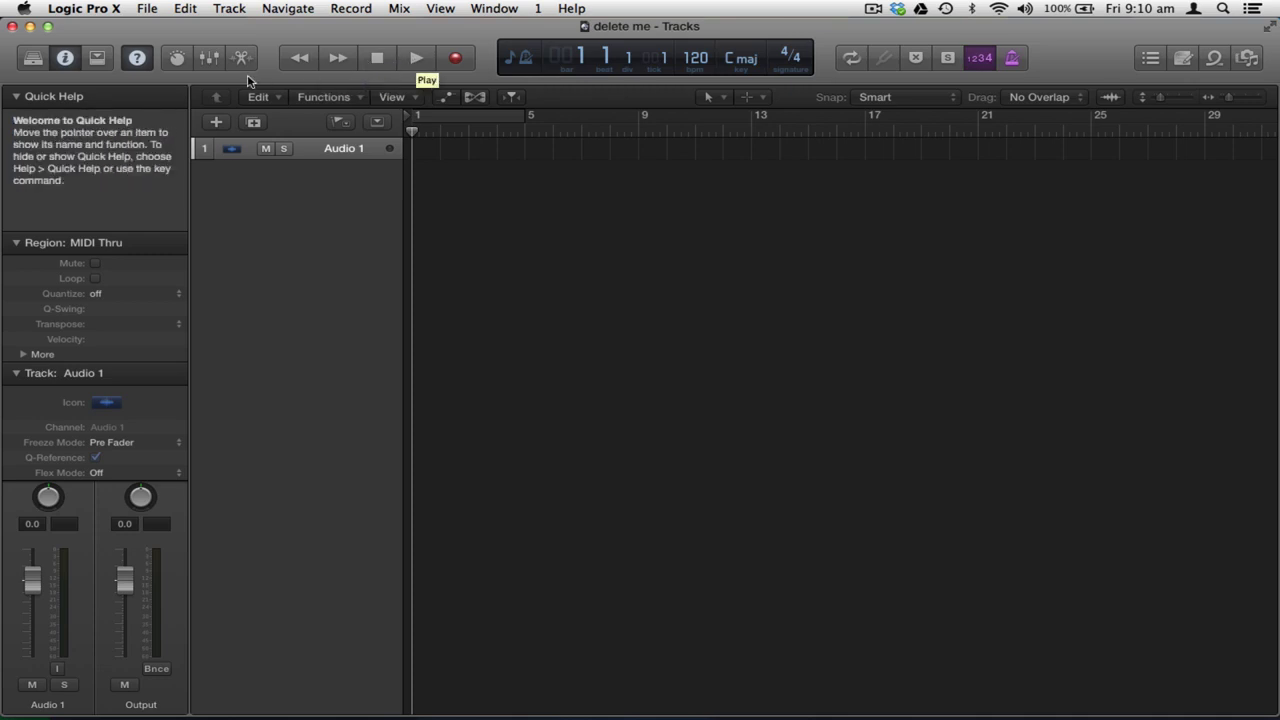
click(98, 59)
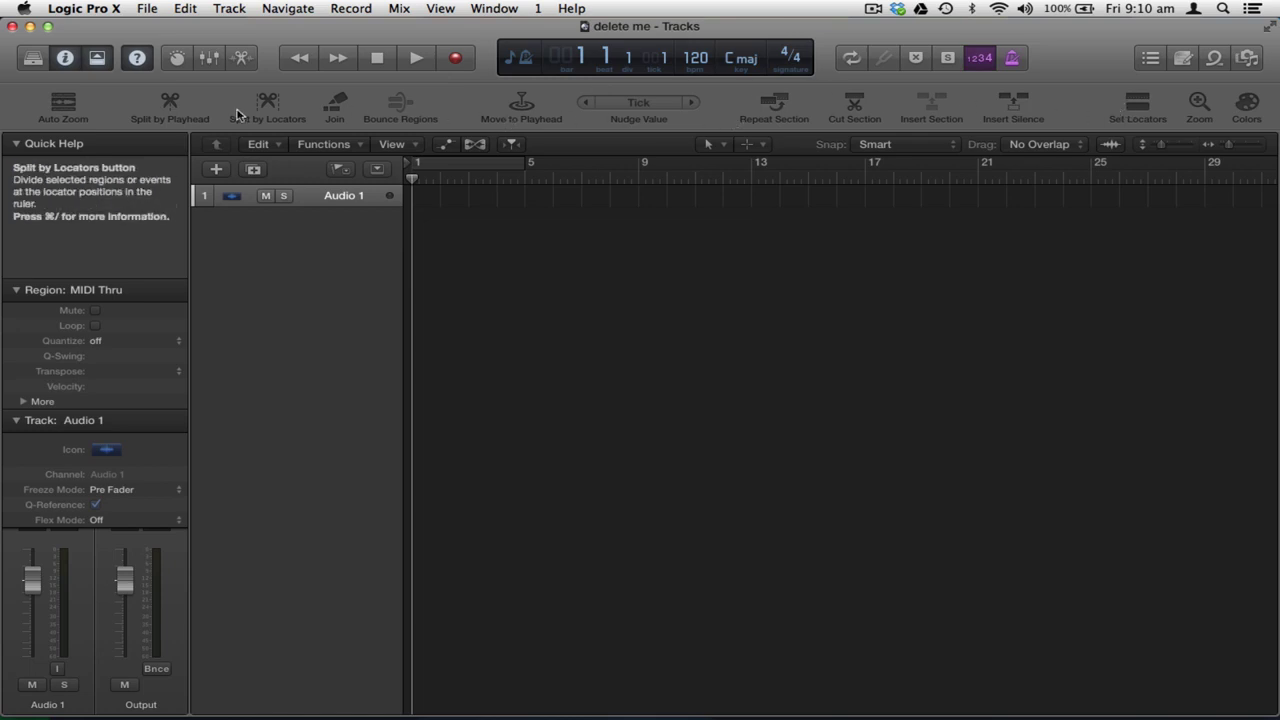
Step: Switch Auto Zoom for the Audio 1 track on and off several times, leaving it off
click(63, 103)
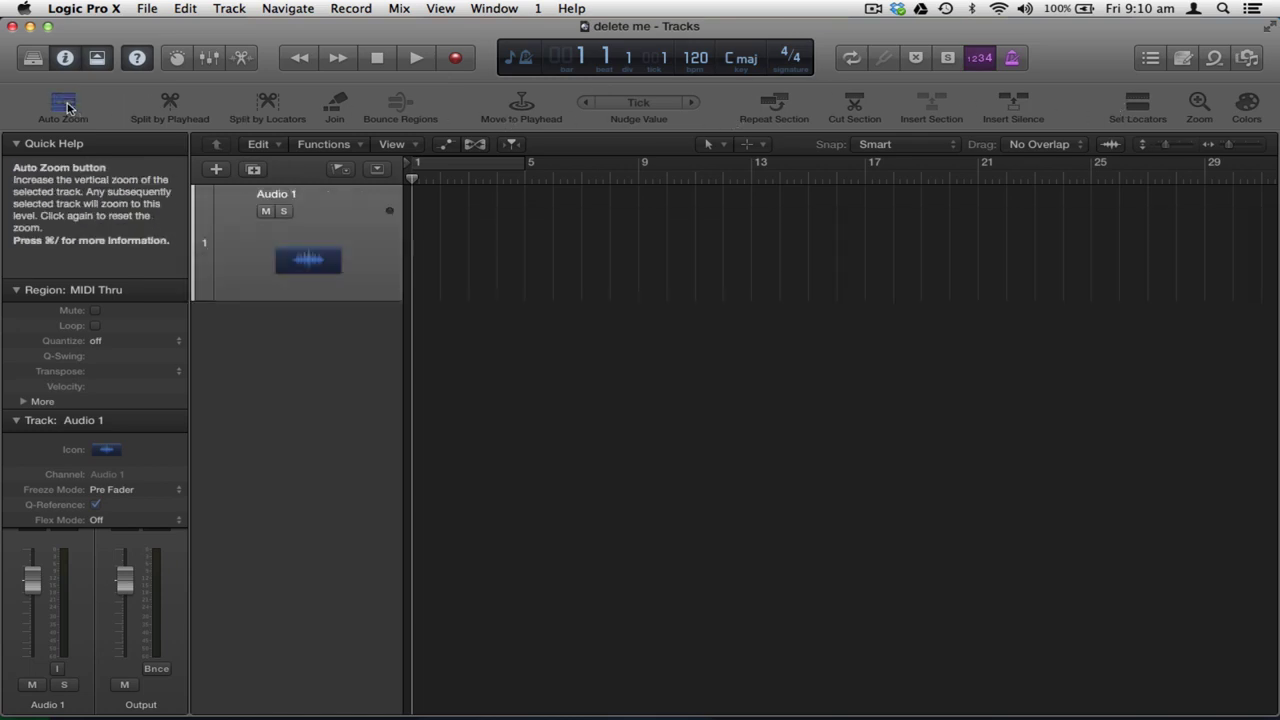
click(66, 106)
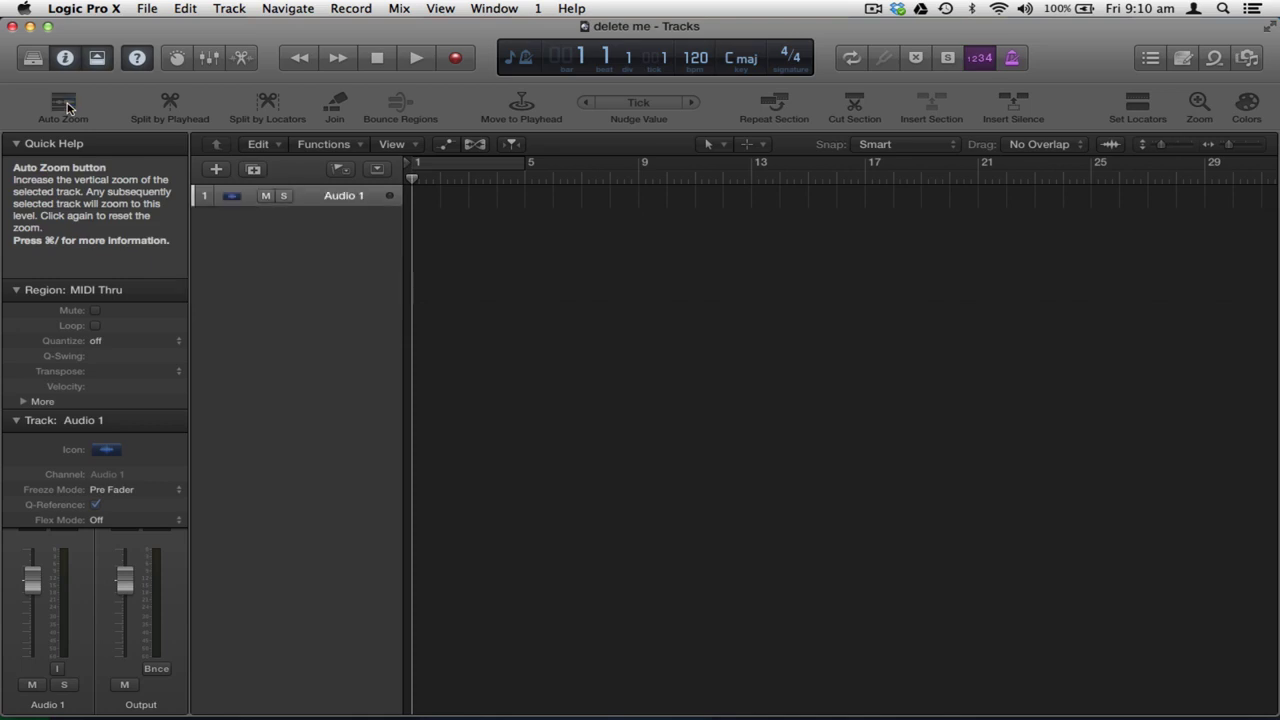
click(67, 107)
click(67, 107)
click(67, 107)
click(67, 107)
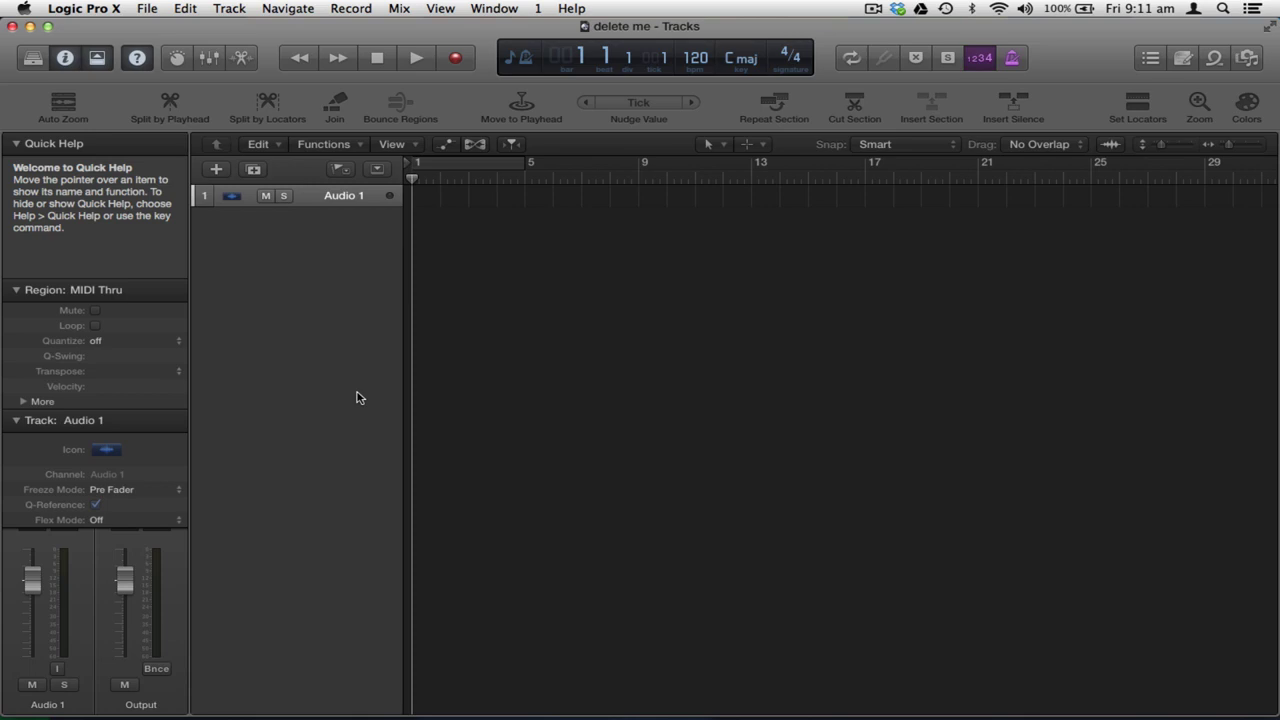
Step: Zoom the tracks area so the Audio 1 track is taller and about 22 bars span the timeline
key(z)
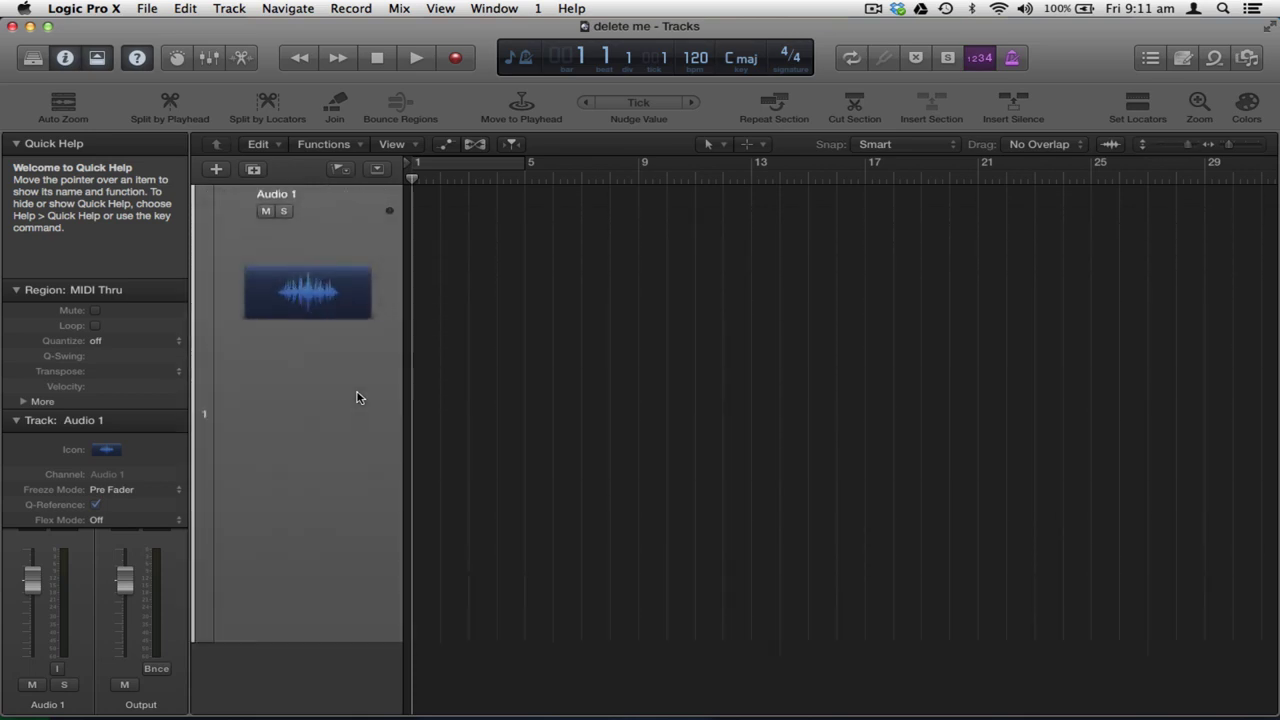
key(z)
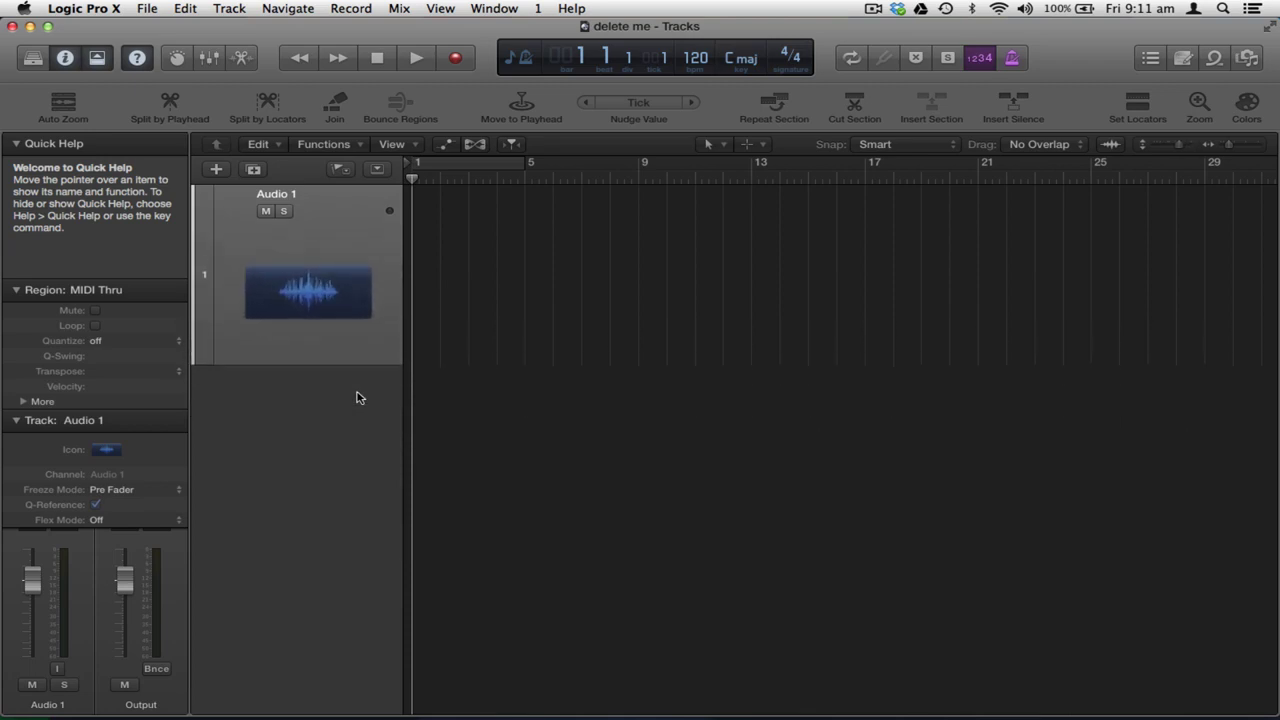
key(super+Left)
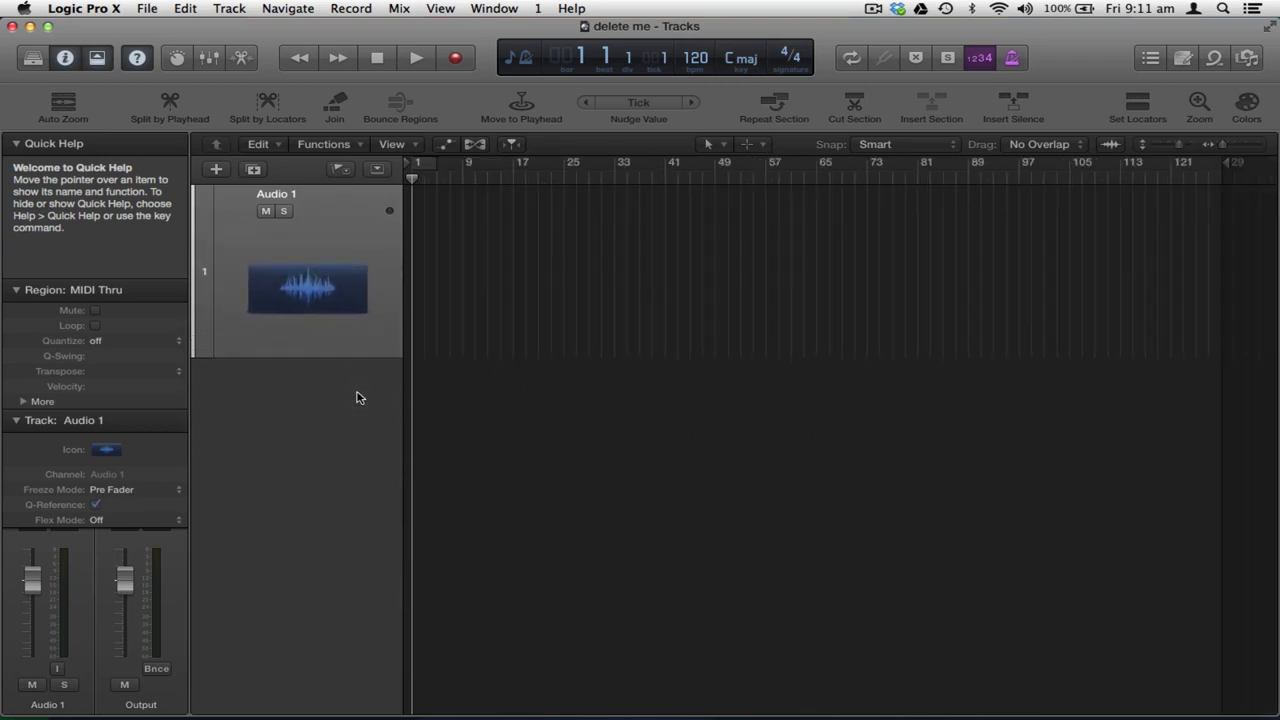
key(z)
key(z)
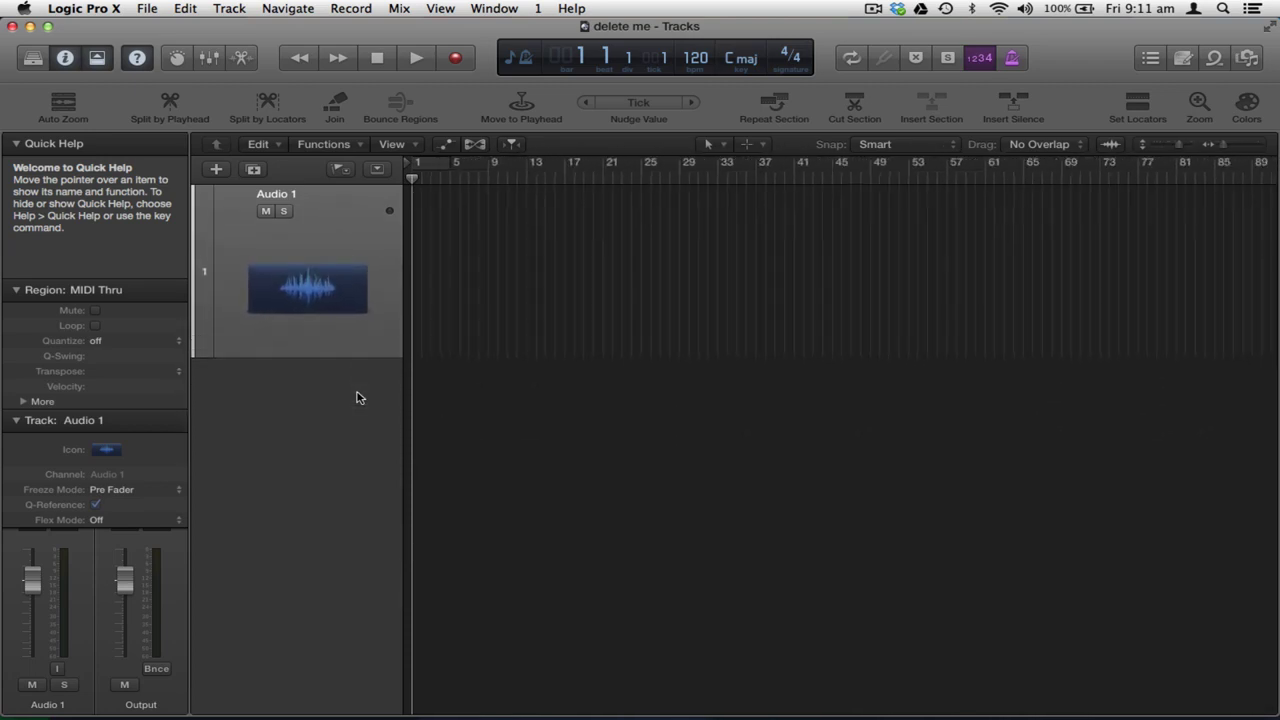
key(super+Right)
key(super+Right)
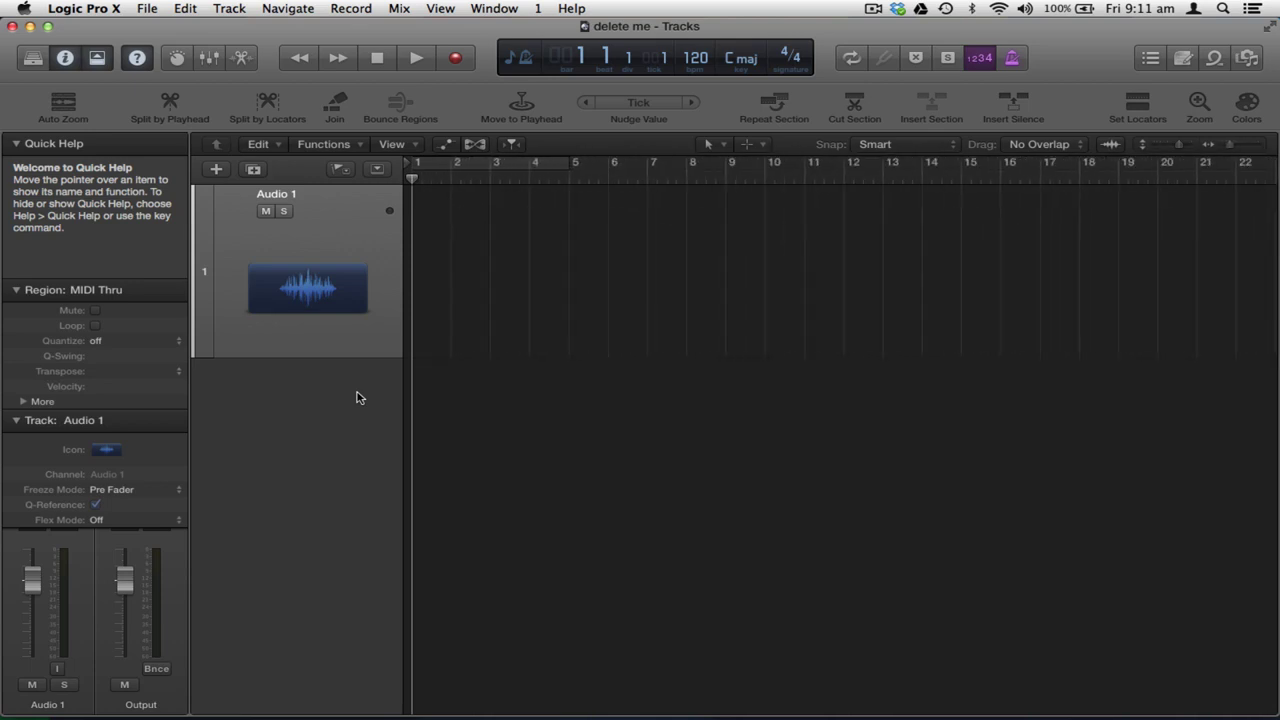
Step: Open and close the Mixer several times, leaving it closed
click(209, 58)
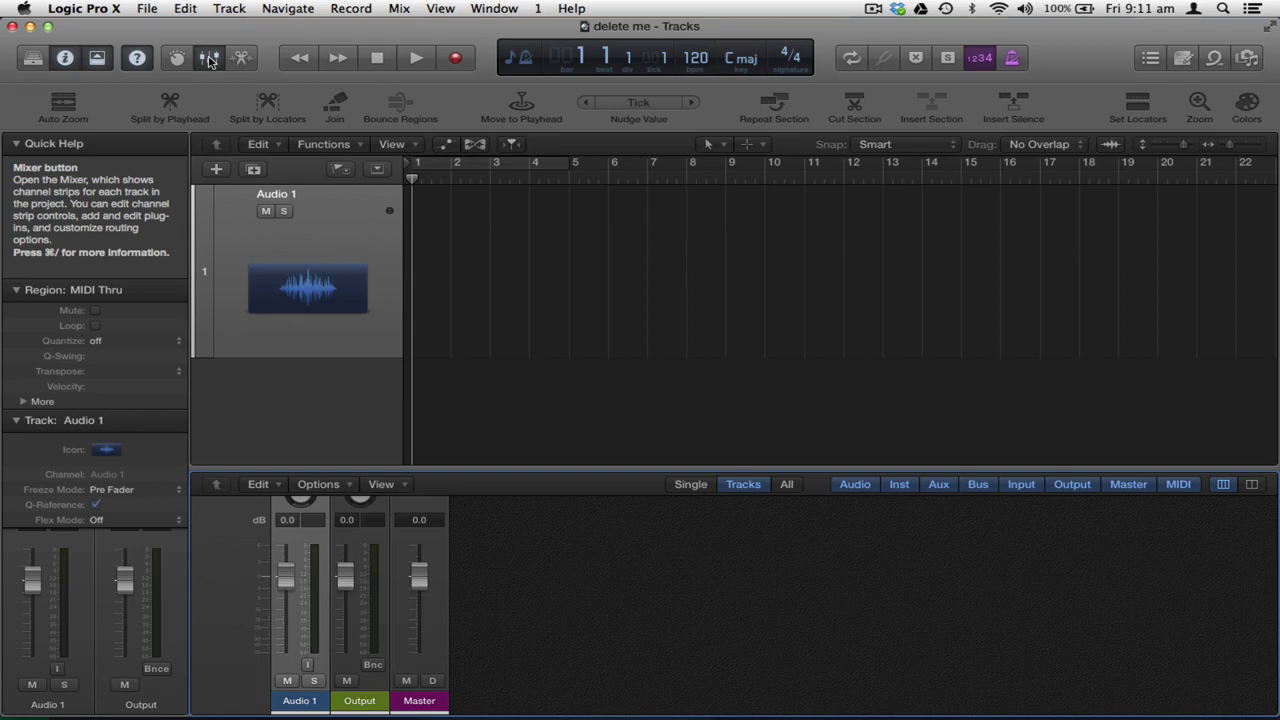
click(209, 58)
click(209, 58)
key(x)
key(x)
key(x)
key(x)
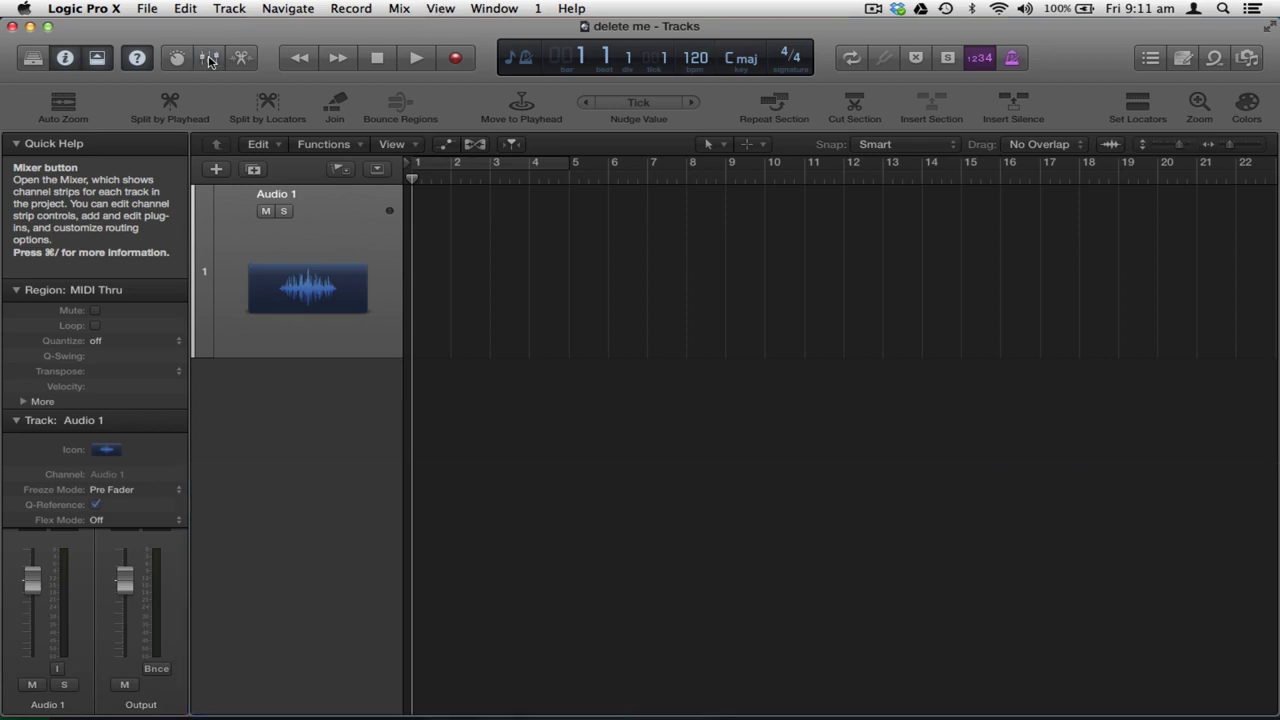
Step: Open the Apple Loops browser beside the tracks area
click(1216, 58)
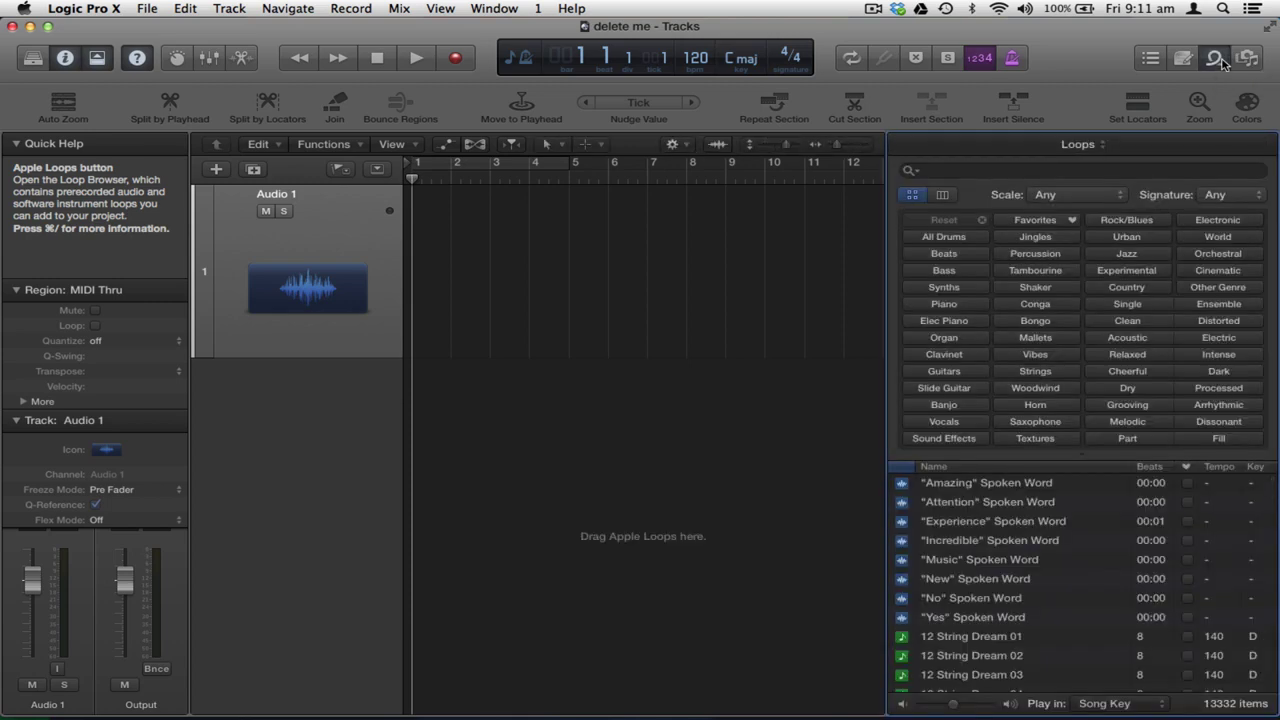
click(1216, 58)
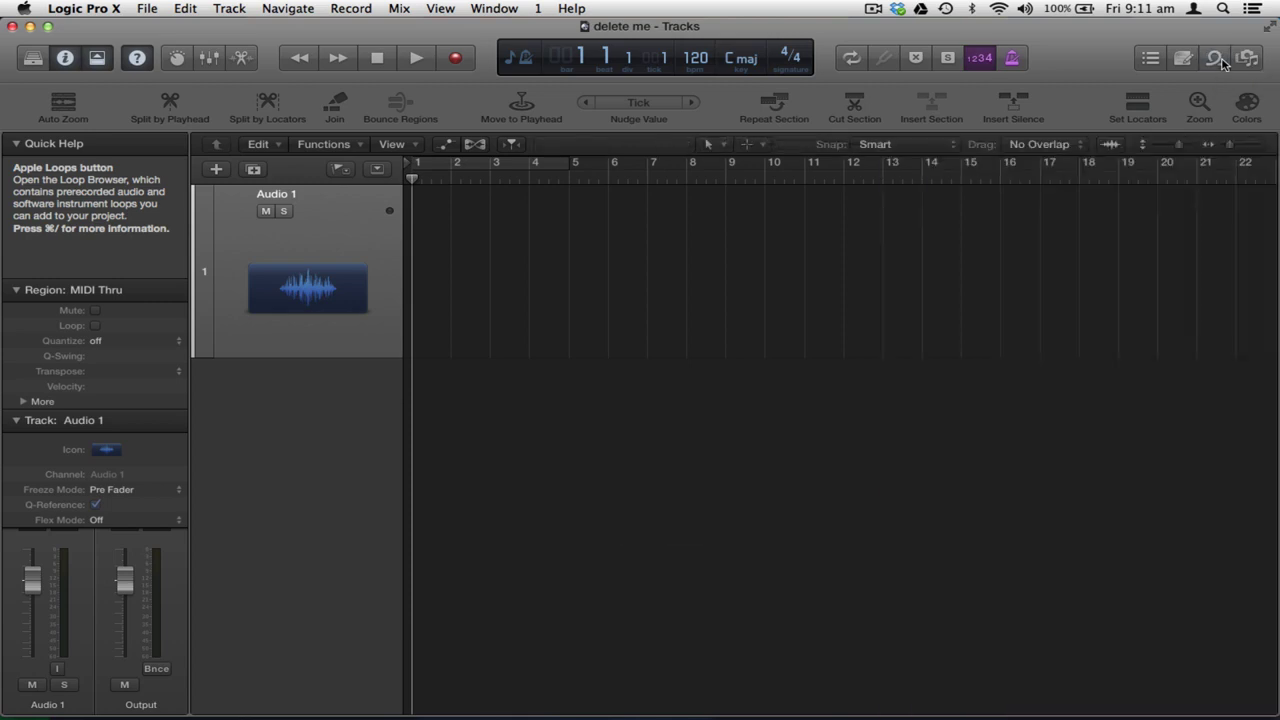
click(1216, 58)
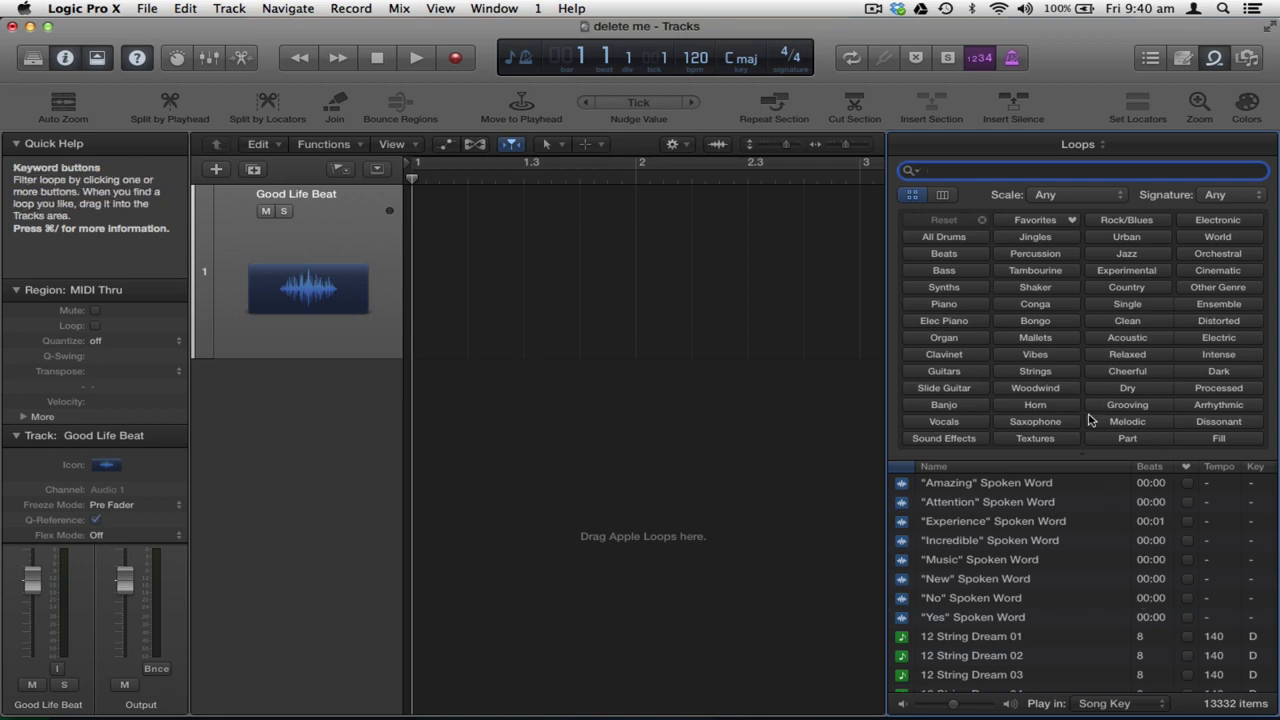
Step: Filter the loops by All Drums, Rock/Blues and Ensemble, and reset the keyword filters
click(950, 238)
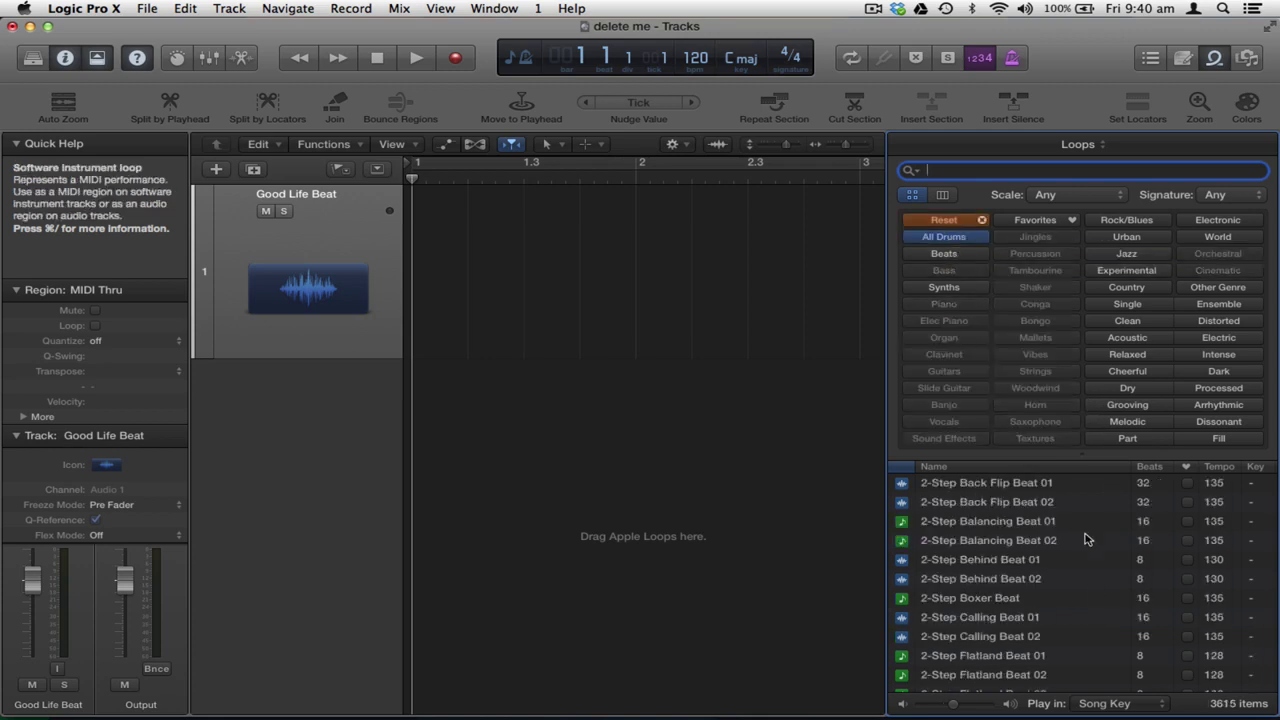
click(1132, 221)
click(1230, 308)
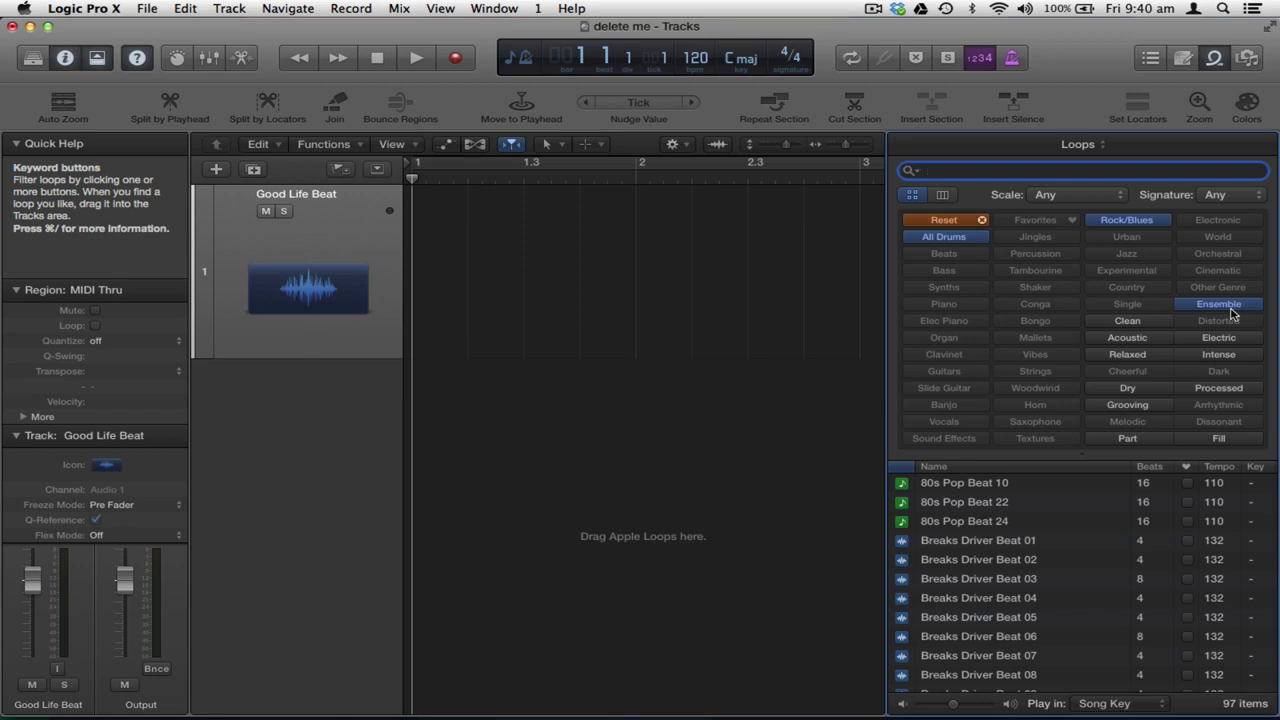
click(980, 222)
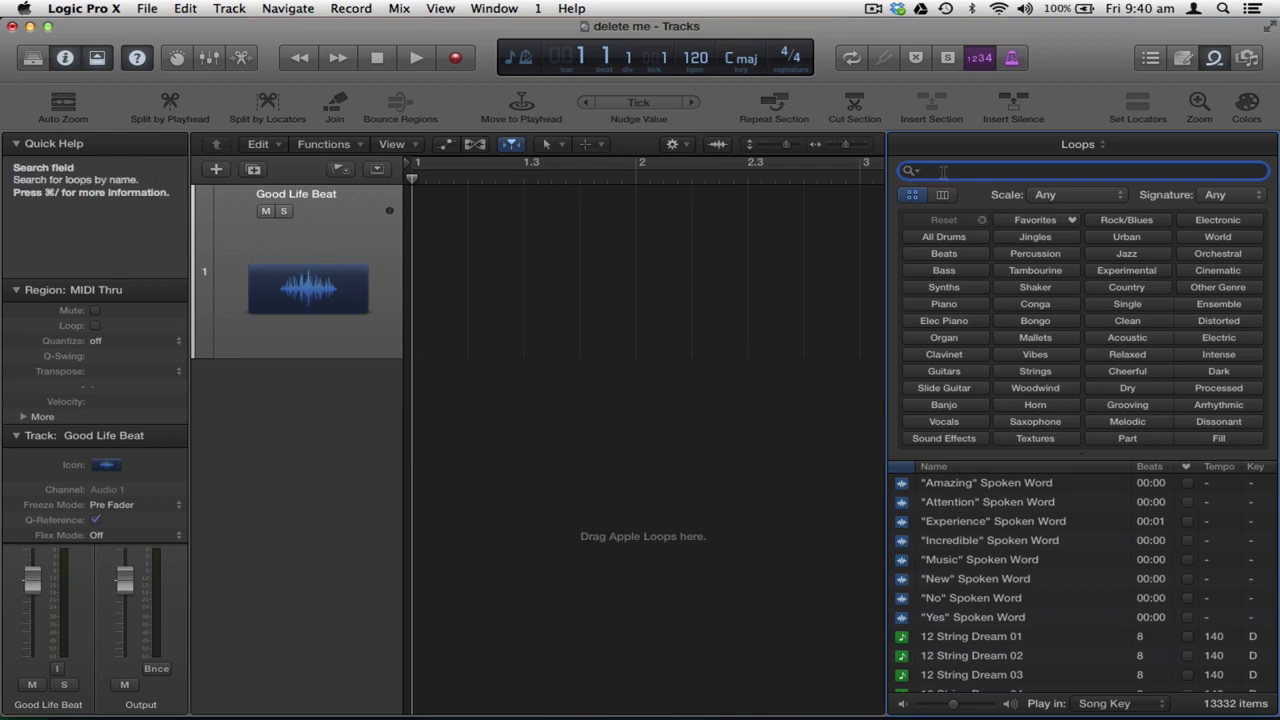
Step: Search the Apple Loops for "good life"
text(gg)
key(BackSpace)
text(ood )
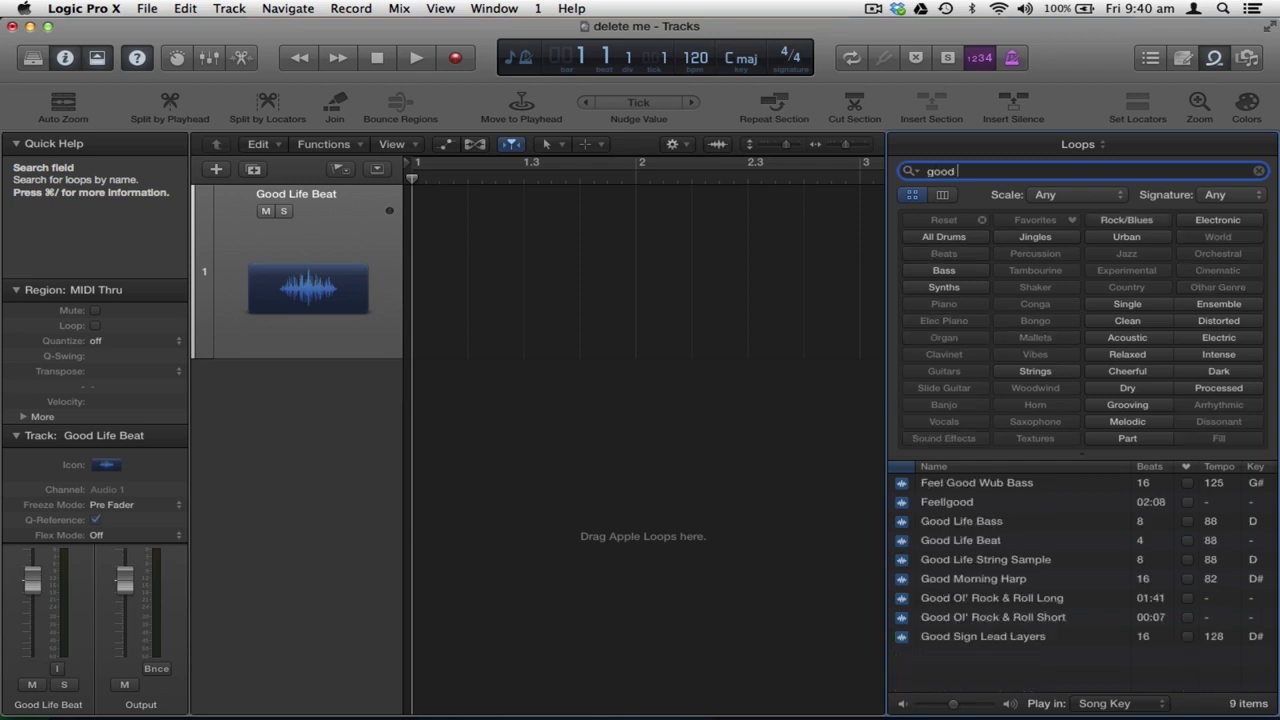
text(life)
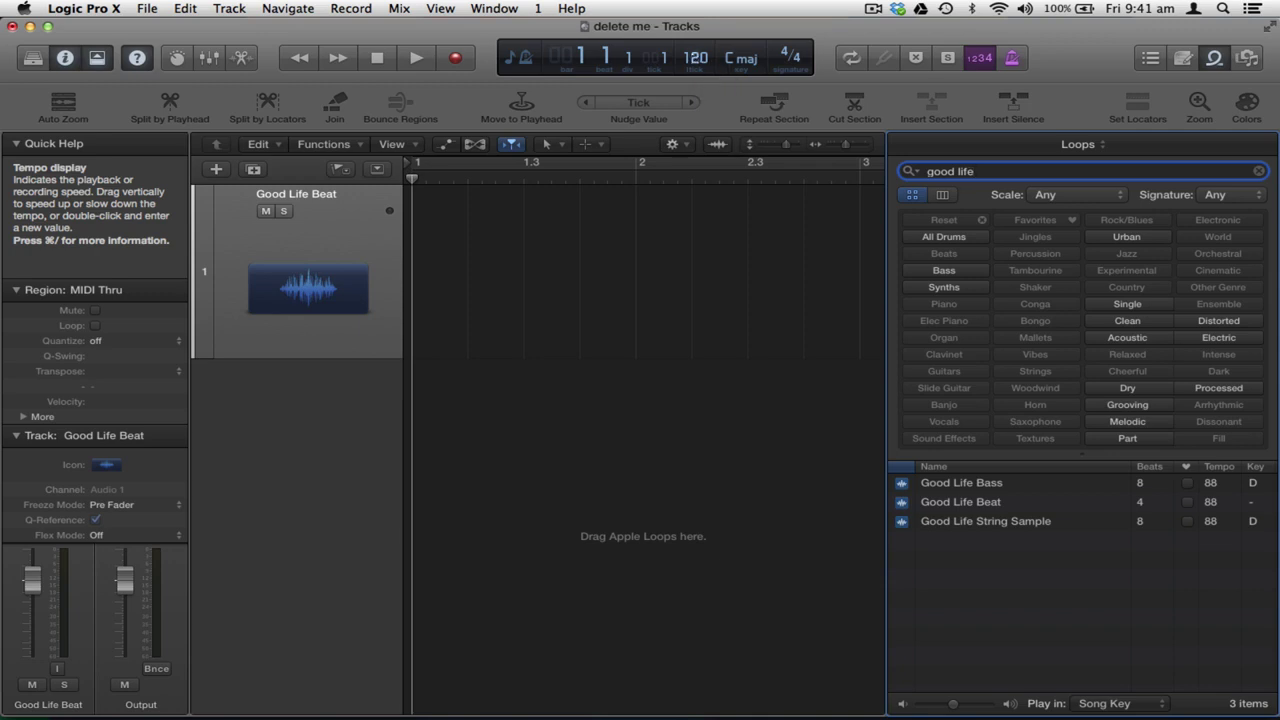
Step: Set the project tempo to 88
double_click(695, 58)
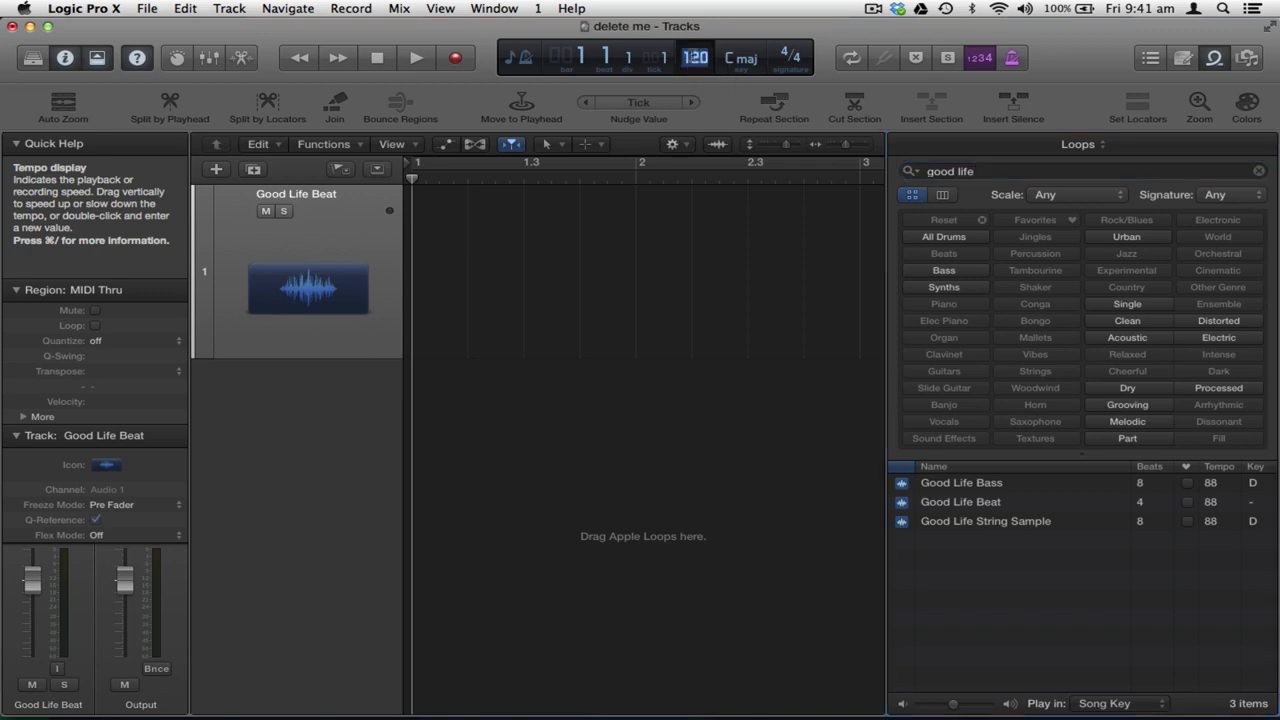
text(88)
key(Return)
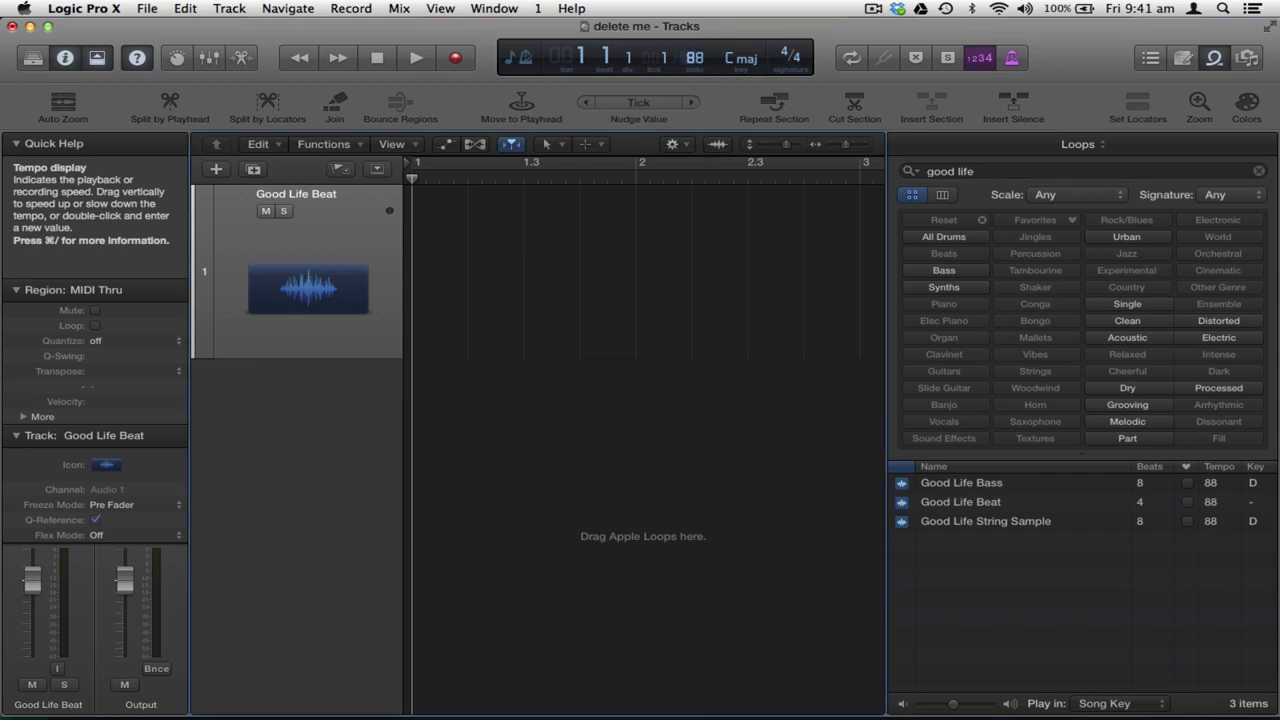
Step: Preview the Good Life Beat loop and place it at bar 1 of the audio track without importing its tempo information
click(975, 505)
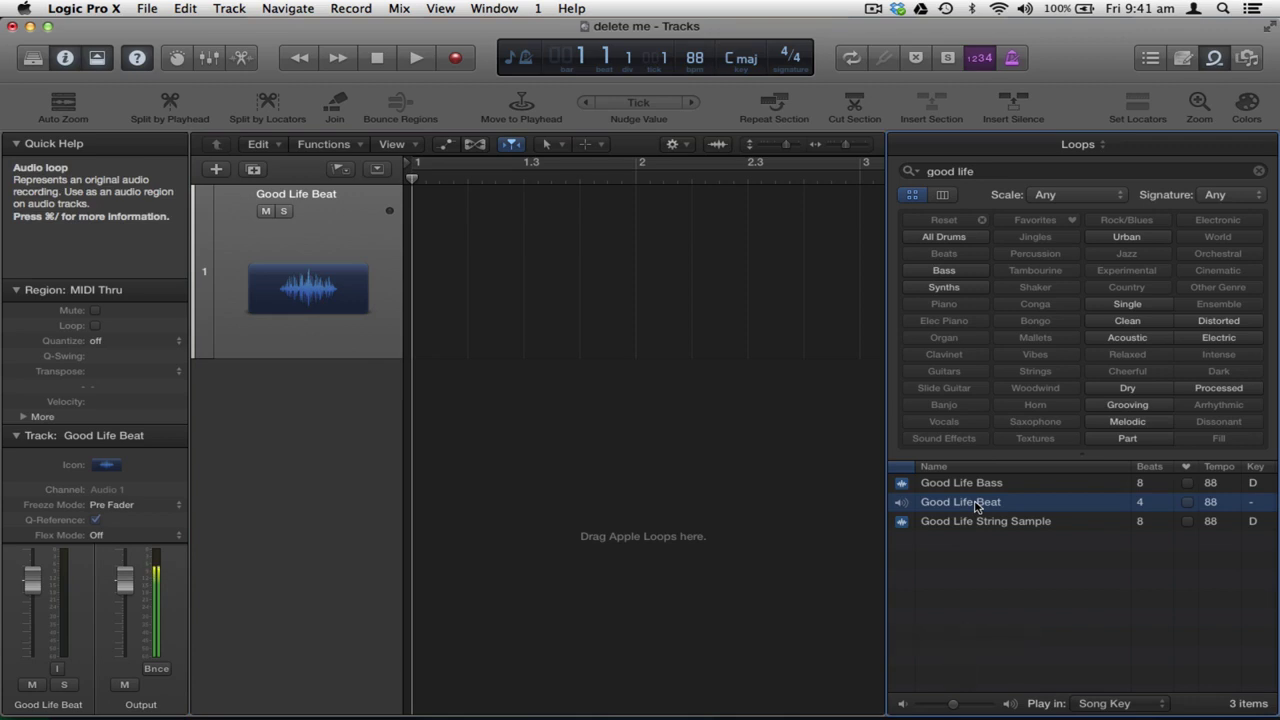
click(978, 507)
drag(978, 507, 513, 287)
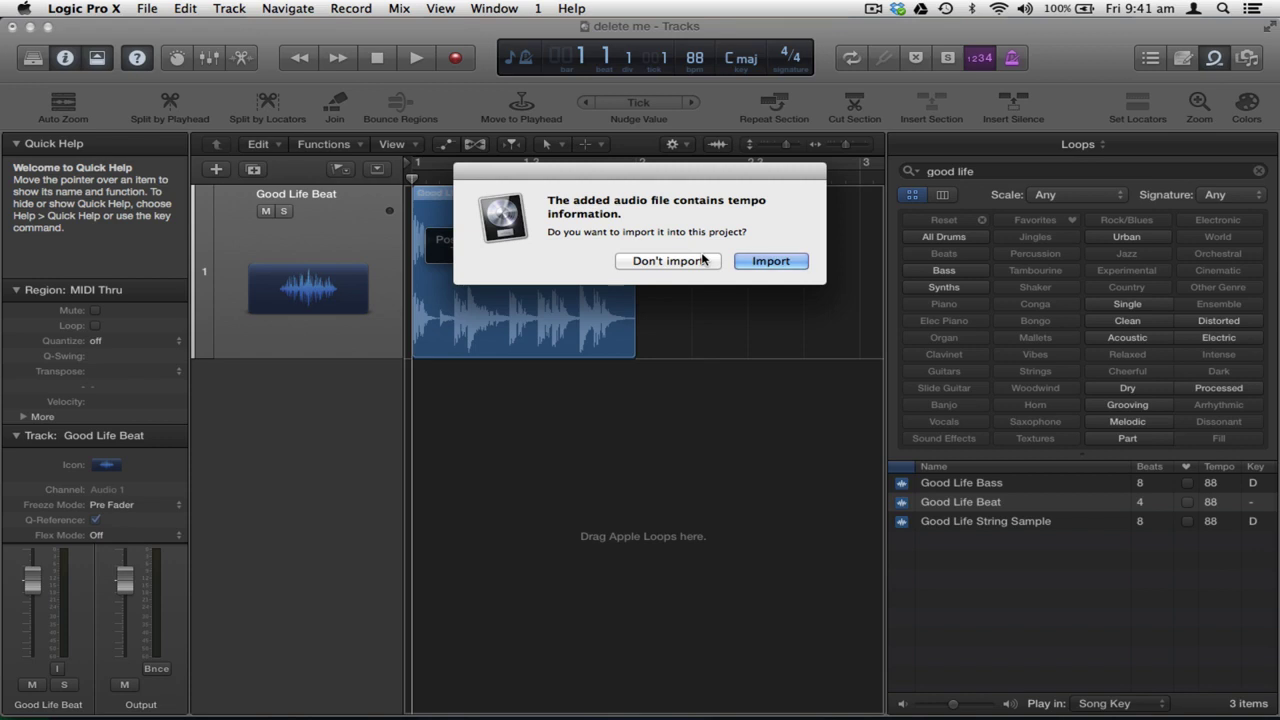
click(668, 261)
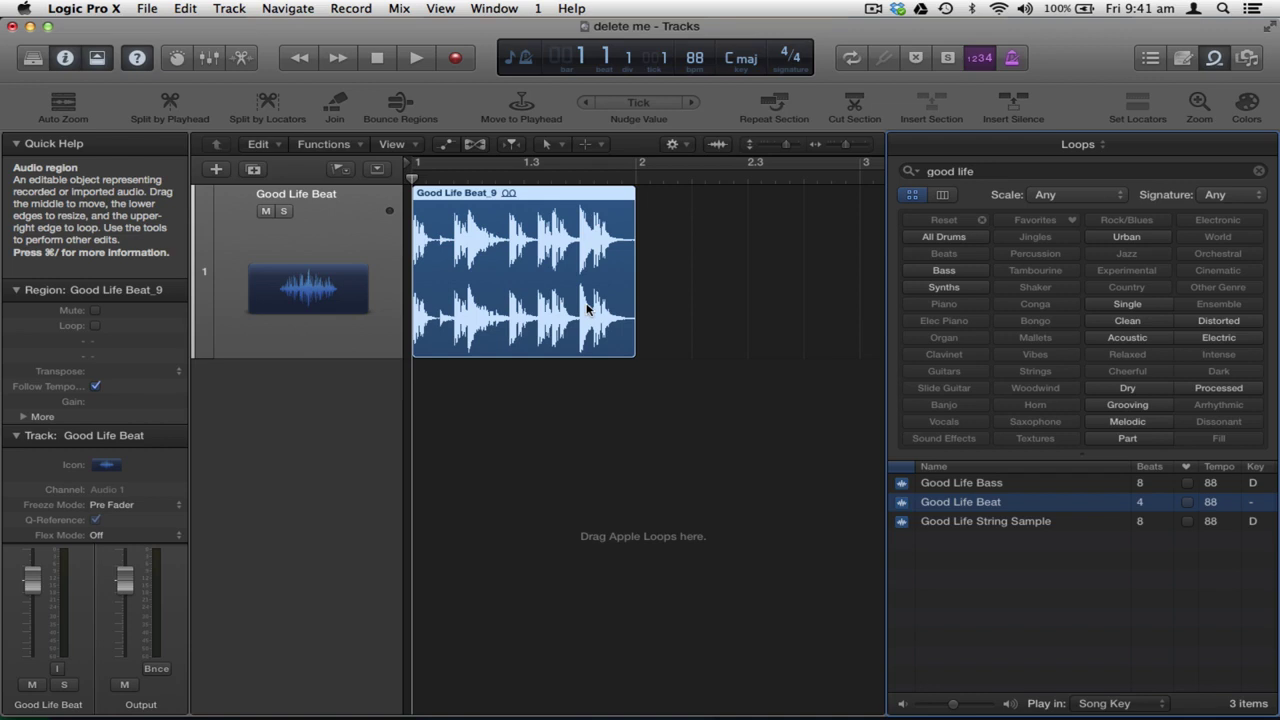
Step: Delete the Good Life Beat region from the audio track
click(686, 428)
click(442, 245)
key(Delete)
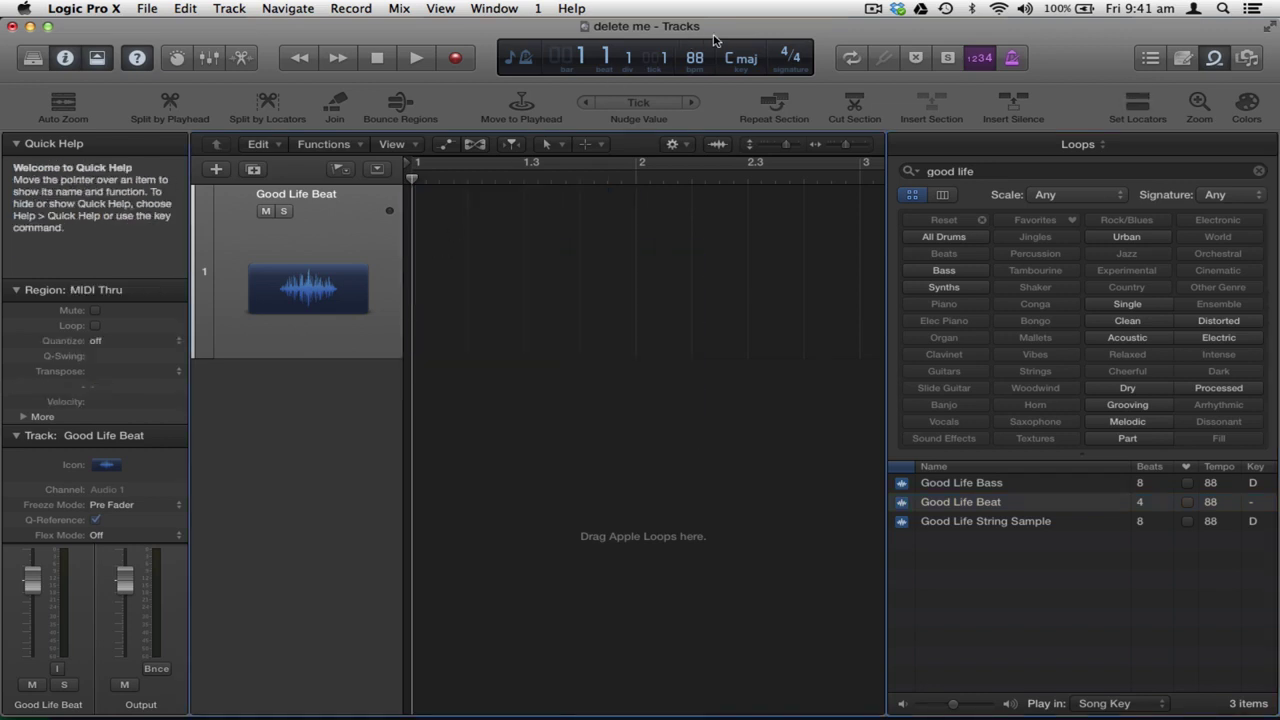
Step: Set the project tempo to 120 and place the Good Life Beat loop at bar 1 without importing its tempo information
text(120)
key(Return)
drag(948, 500, 500, 290)
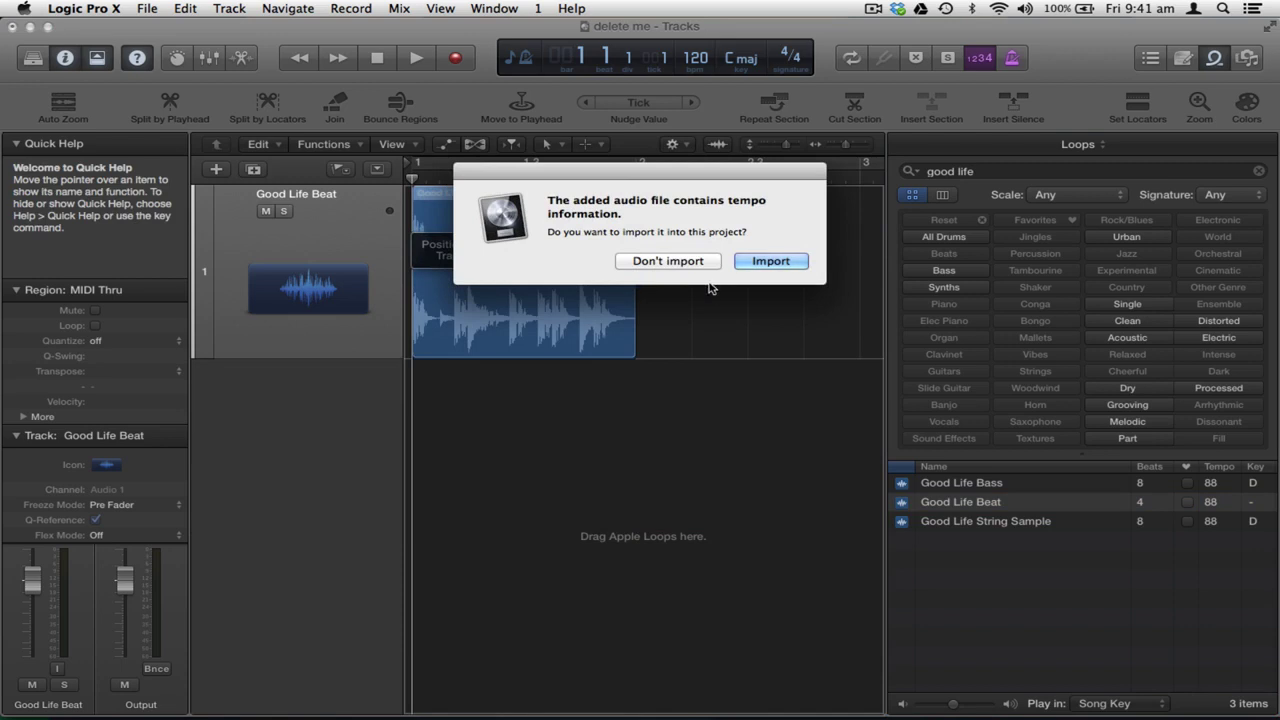
click(659, 263)
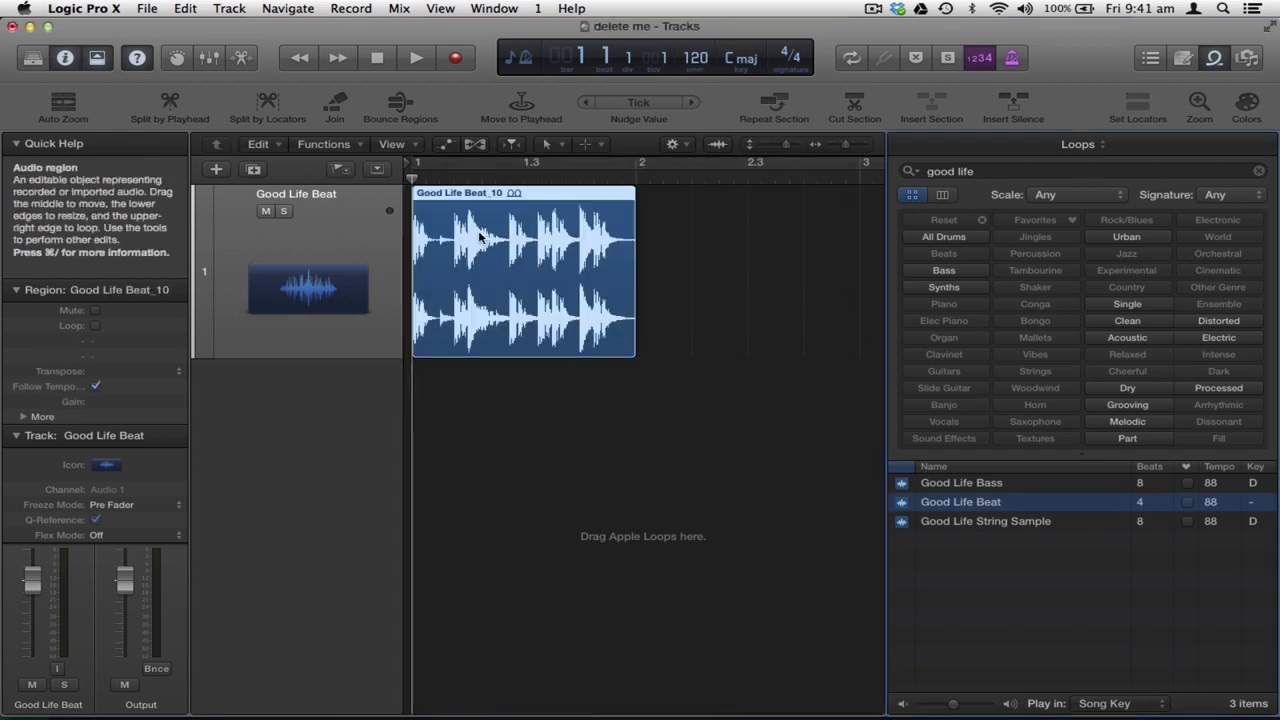
Step: Play the Good Life Beat region, stop playback and return the playhead to the project start
click(505, 453)
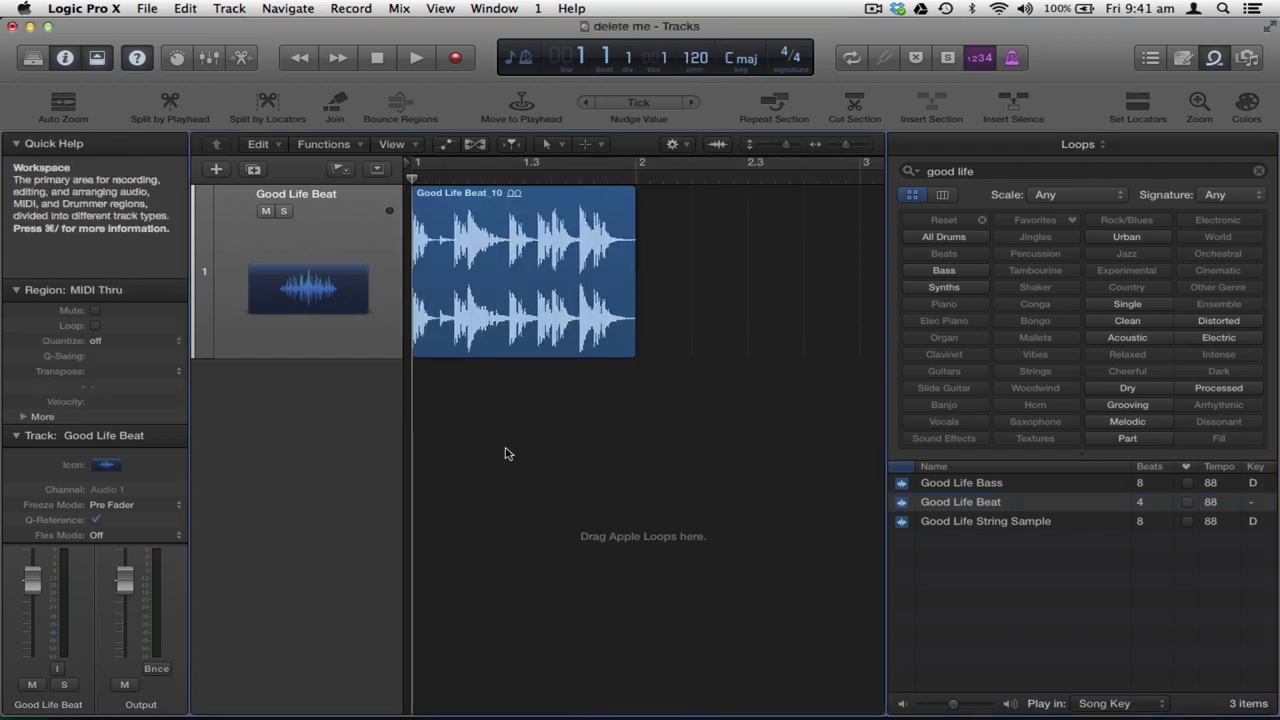
key(space)
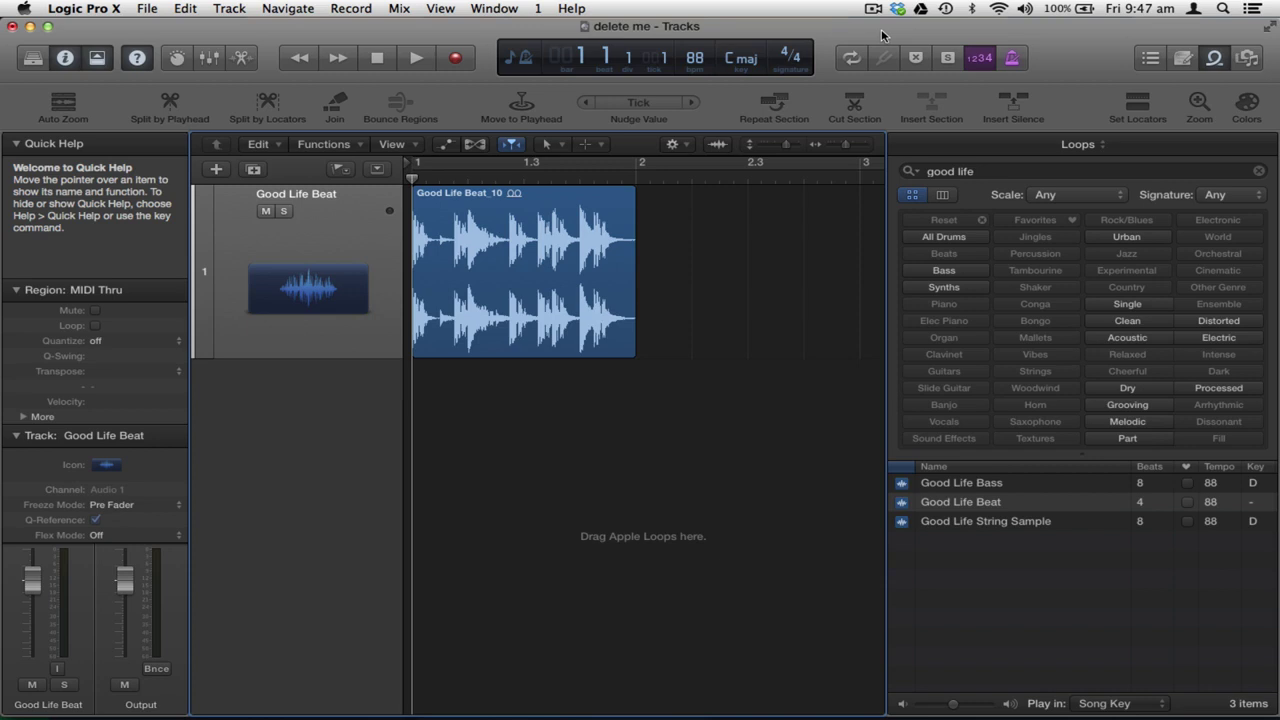
click(416, 58)
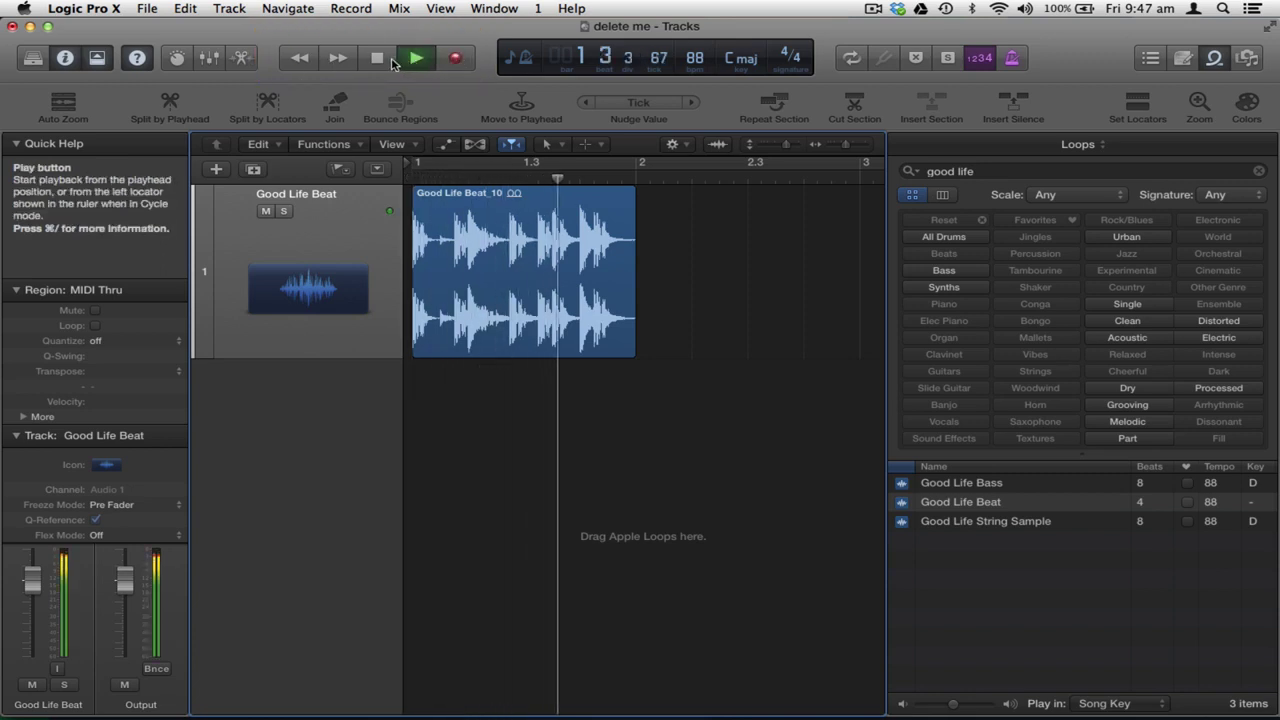
click(388, 62)
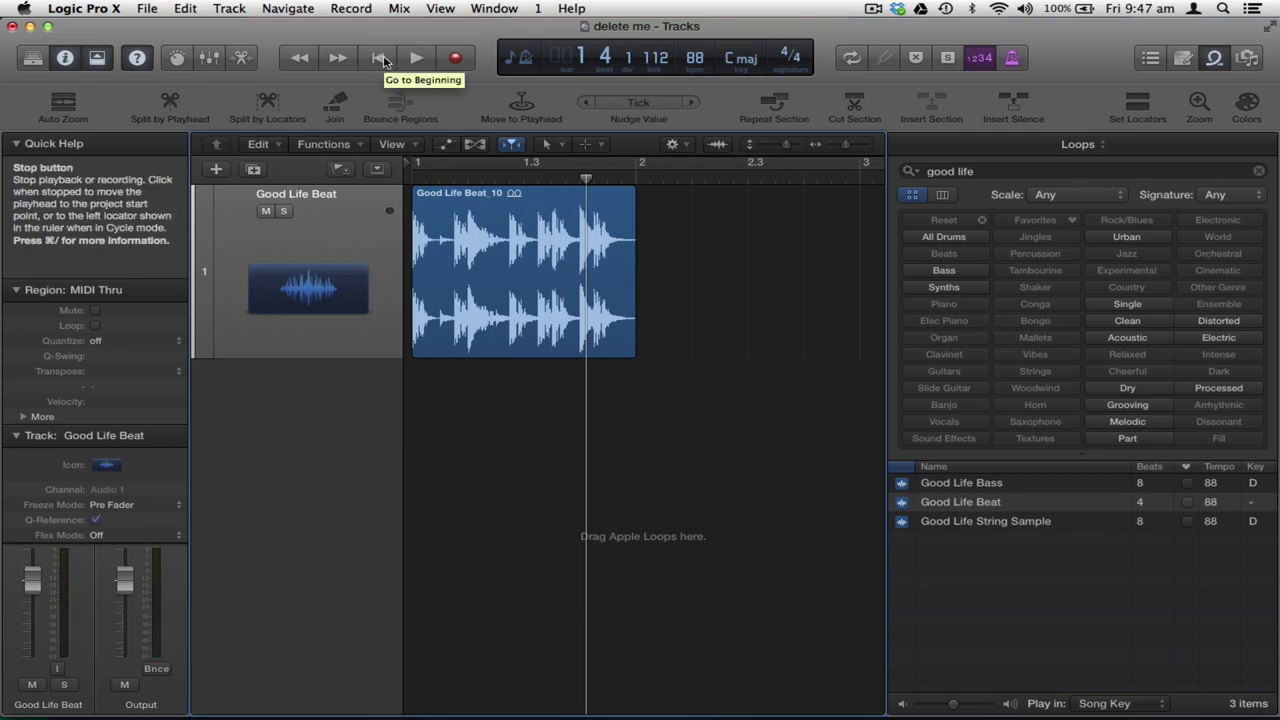
click(383, 62)
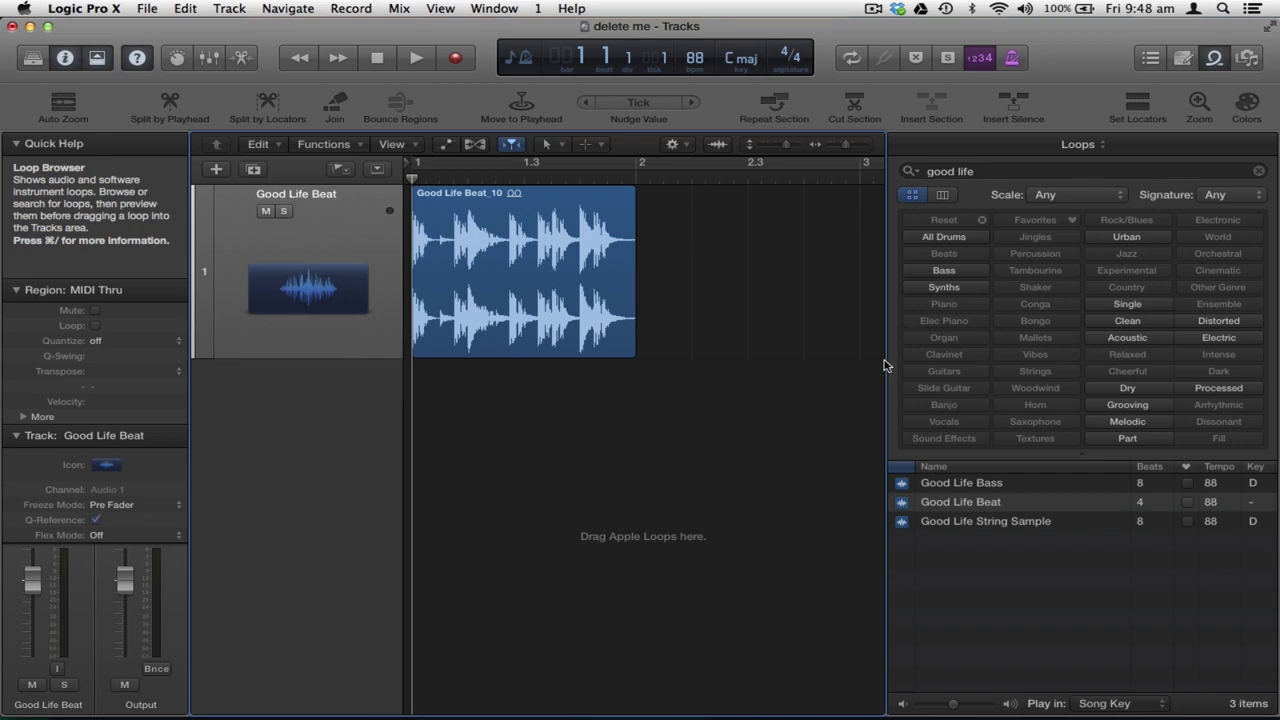
Step: Start and stop playback of the beat repeatedly, resetting the playhead to the project start
key(space)
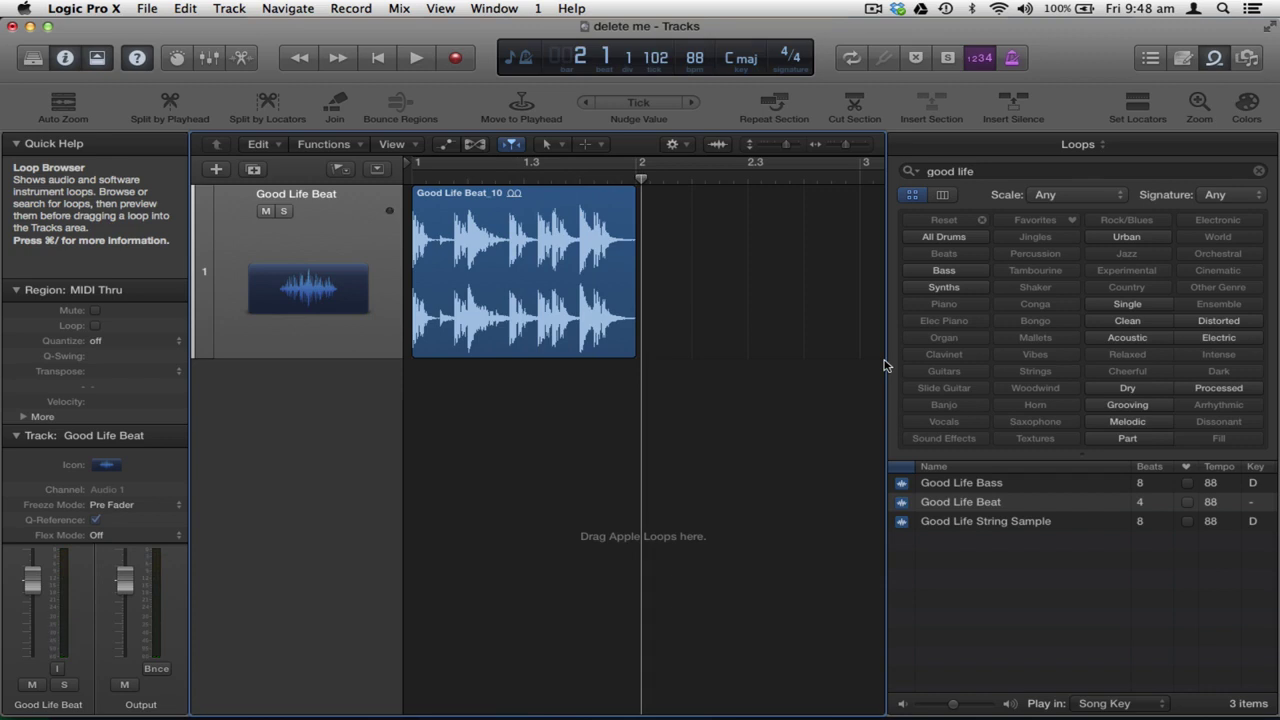
key(Return)
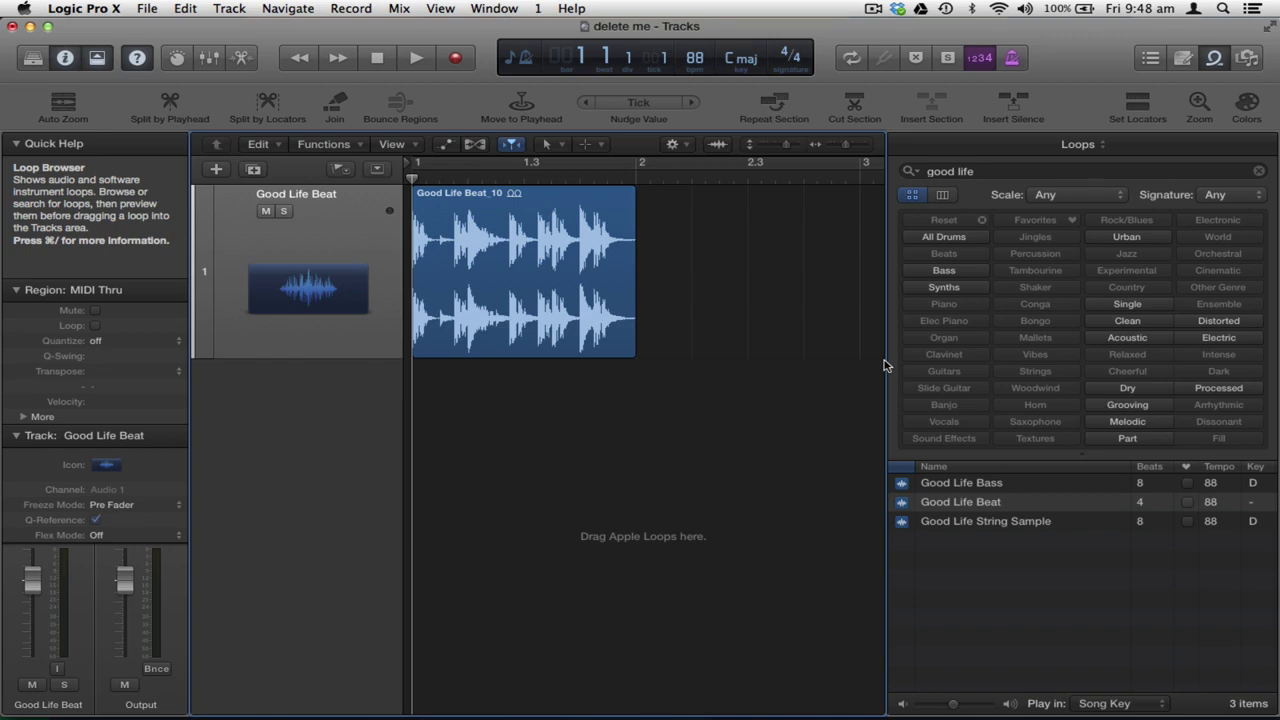
key(space)
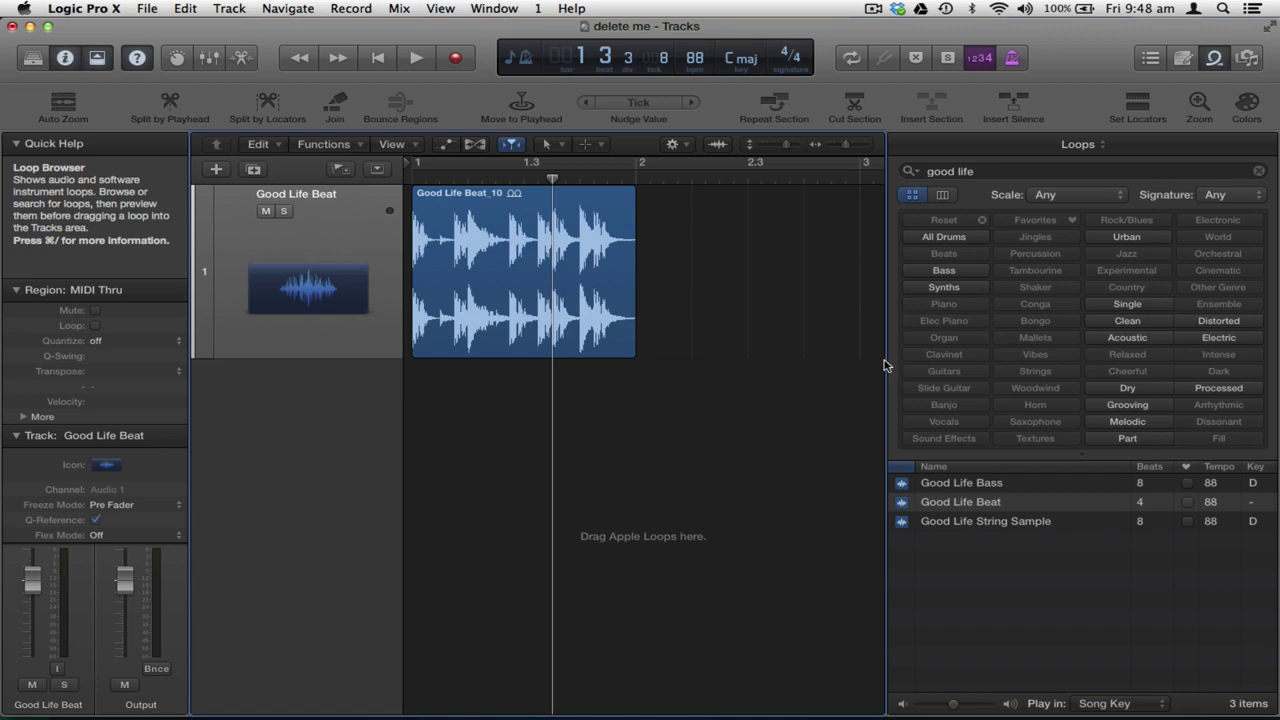
key(space)
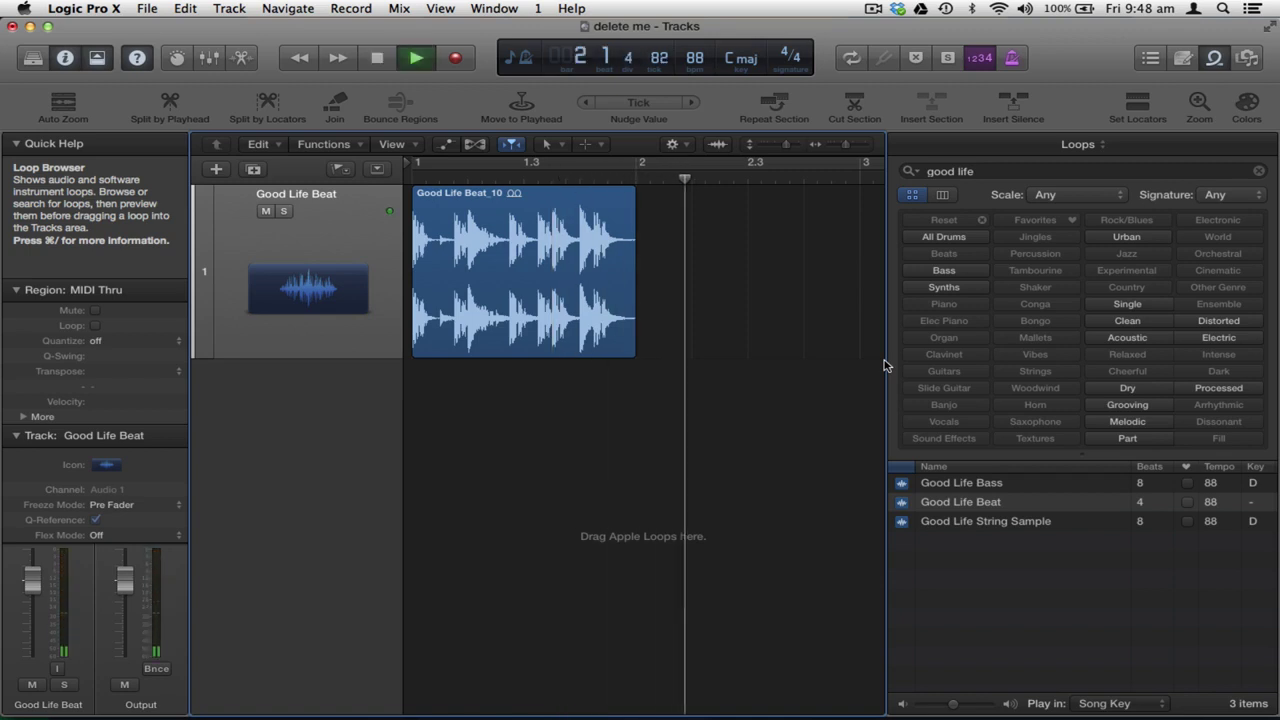
key(space)
key(Return)
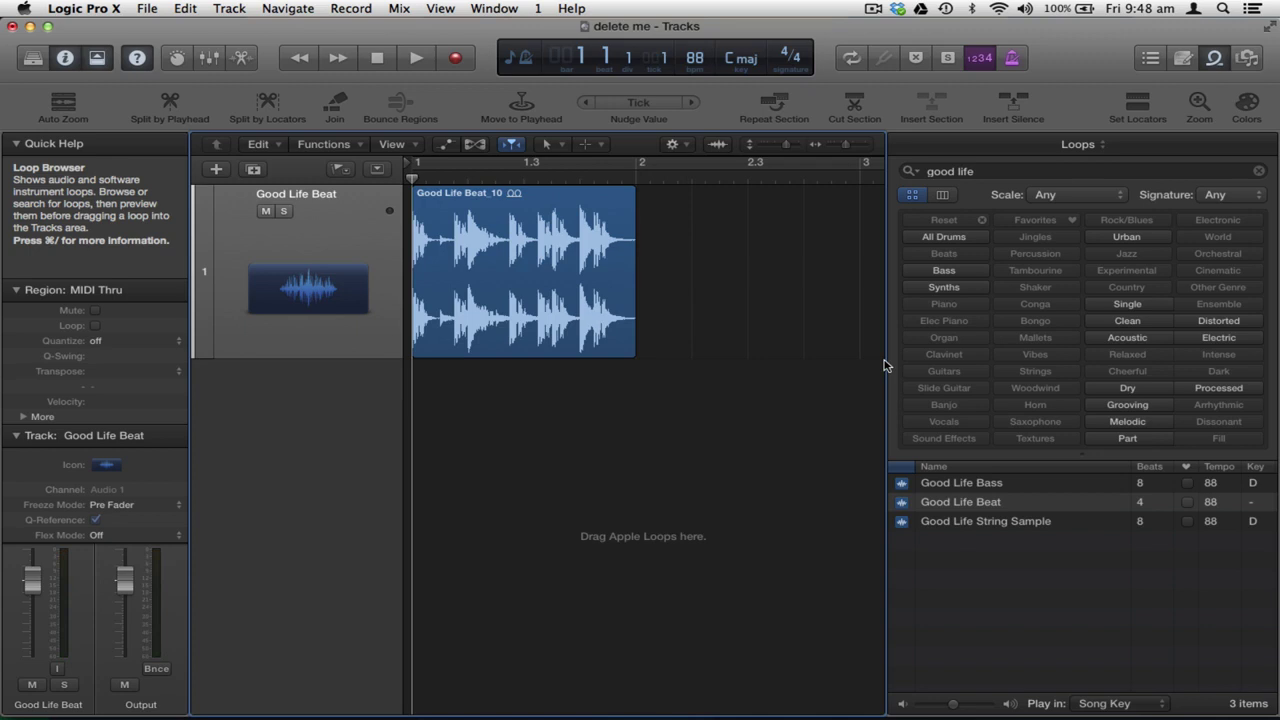
Step: Step the playhead forward one bar at a time, and step it back to bar 1
key(period)
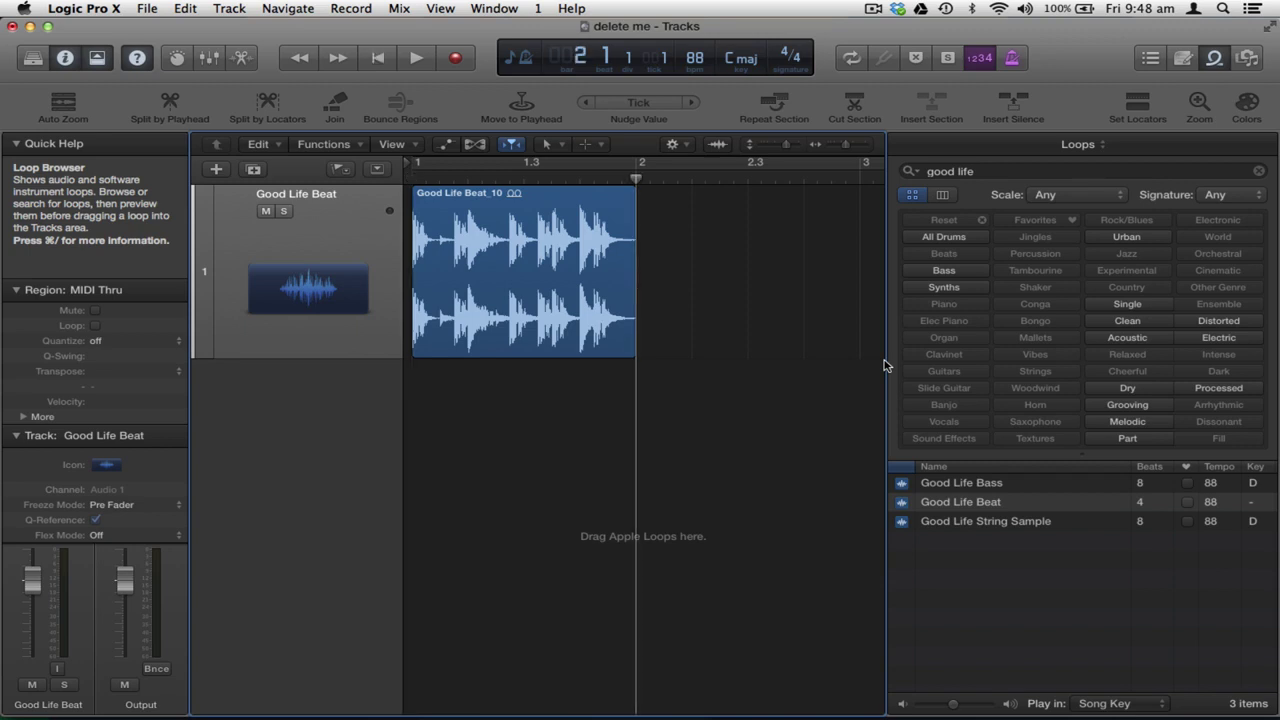
key(period)
key(period)
key(period)
key(period)
key(comma)
key(comma)
key(comma)
key(comma)
key(comma)
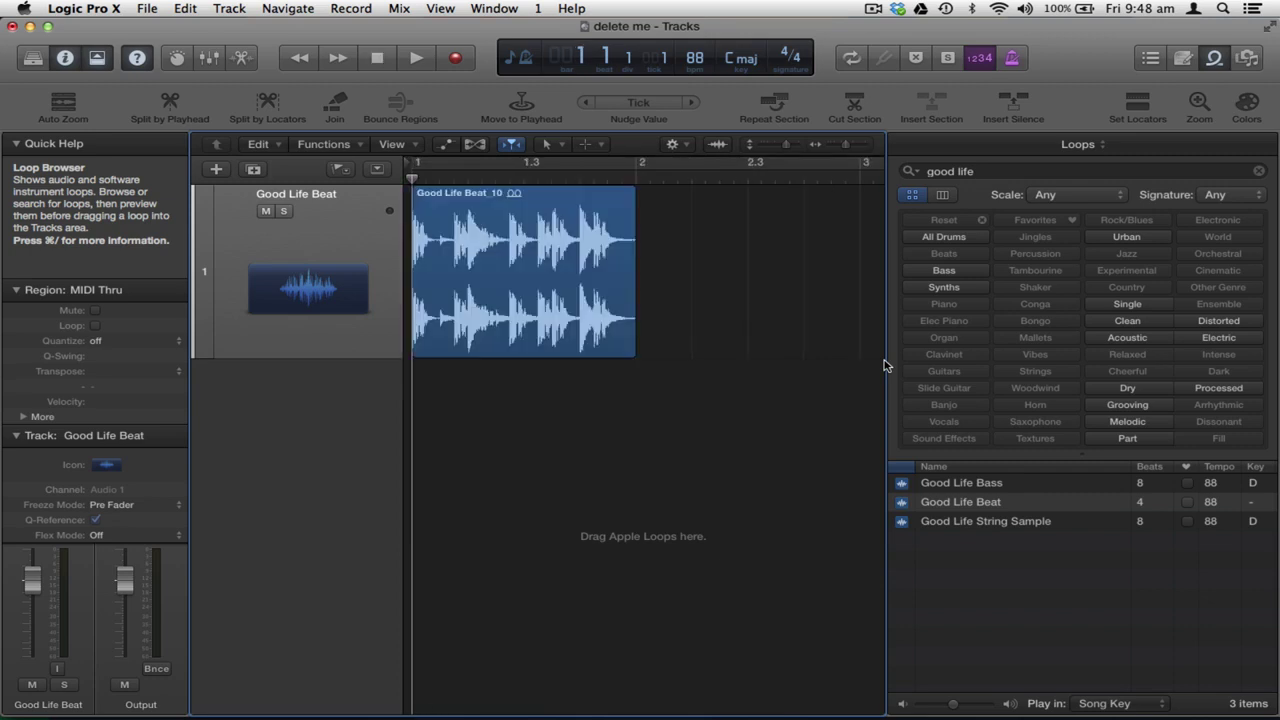
Step: Close the Loop Browser and zoom the timeline out horizontally until about twelve bars fit
key(o)
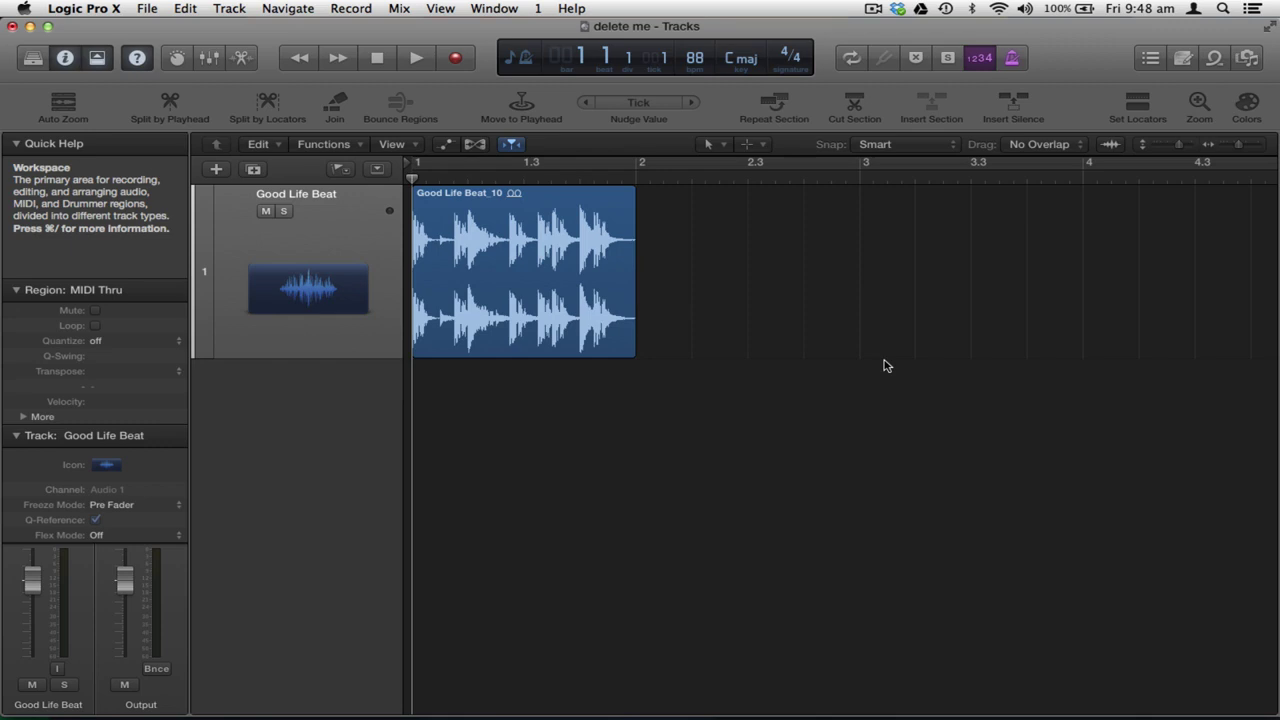
scroll(884, 366, down, 5)
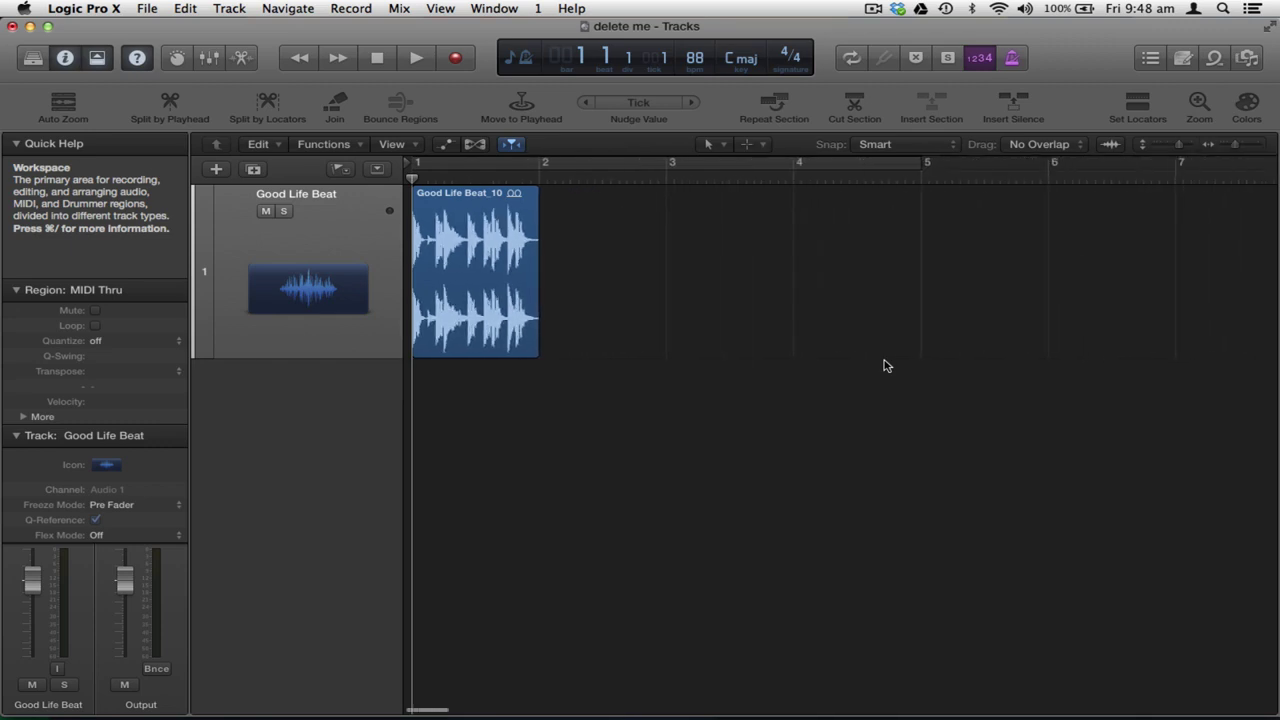
scroll(884, 366, down, 1)
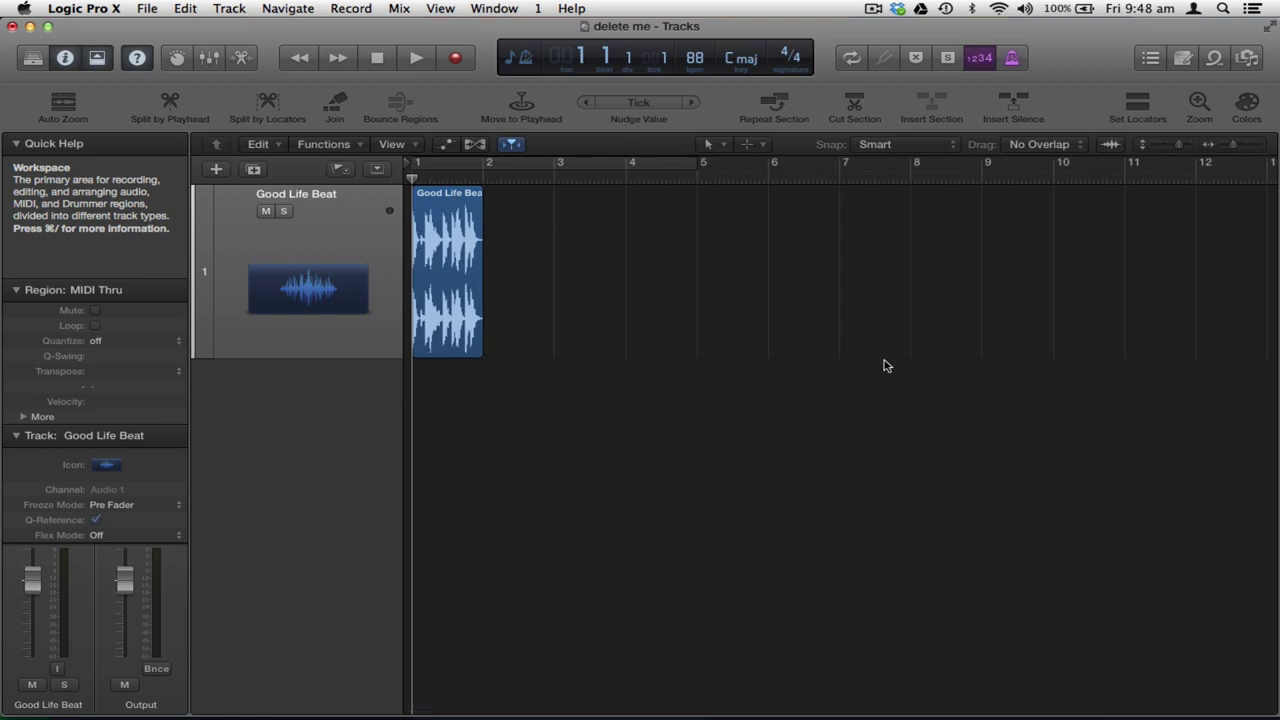
Step: Jump the playhead forward and backward along the timeline in eight-bar steps, and return it to bar 1
key(shift+period)
key(Return)
key(shift+period)
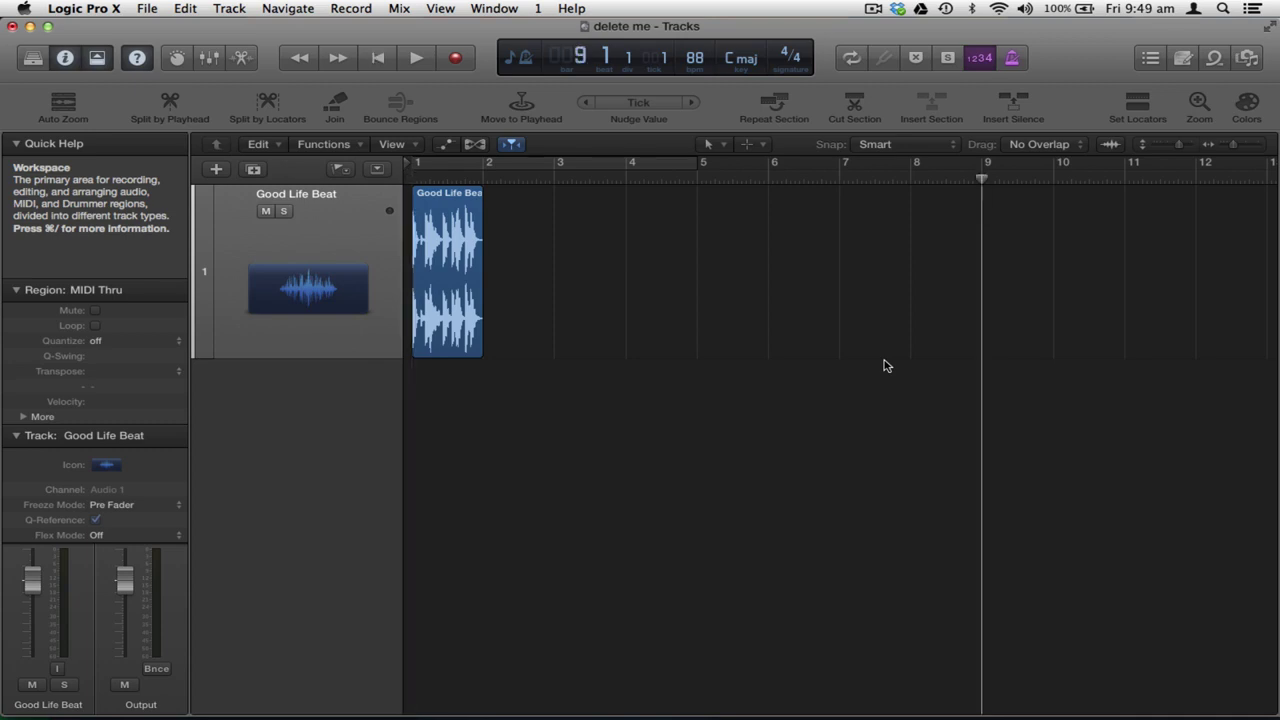
key(shift+period)
key(shift+period)
key(shift+period)
key(shift+period)
key(shift+comma)
key(shift+comma)
key(shift+comma)
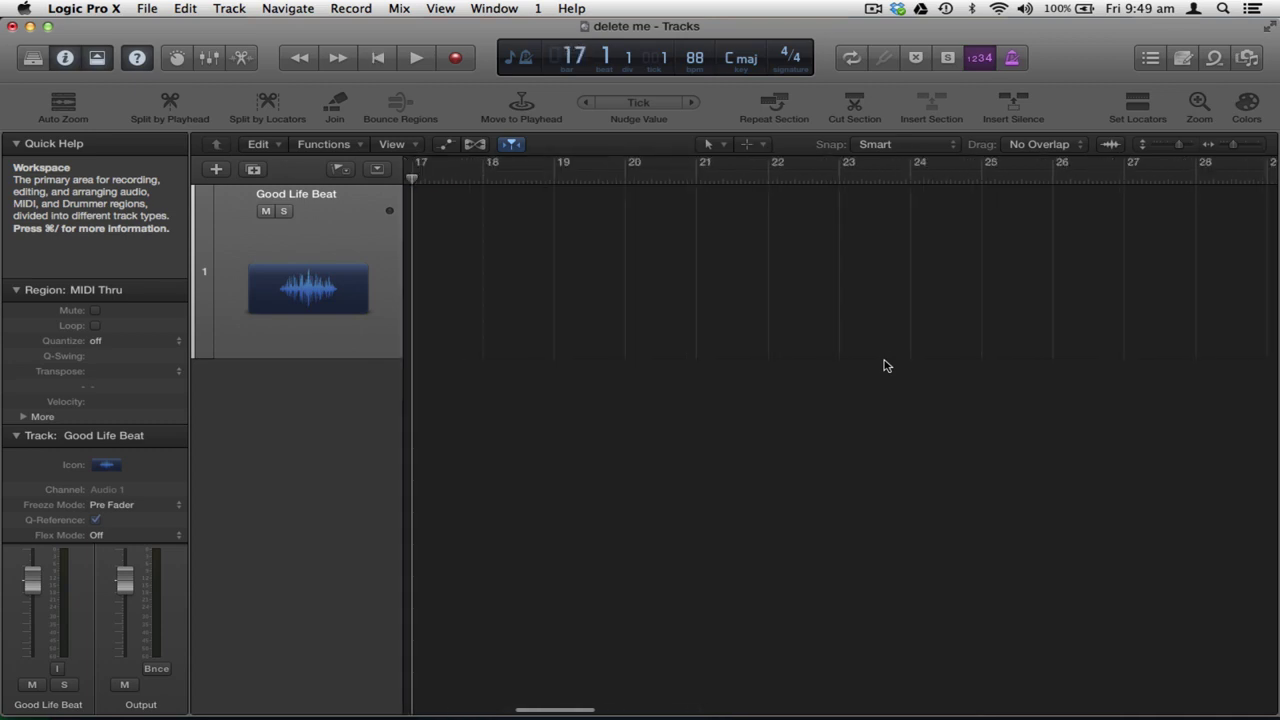
key(Return)
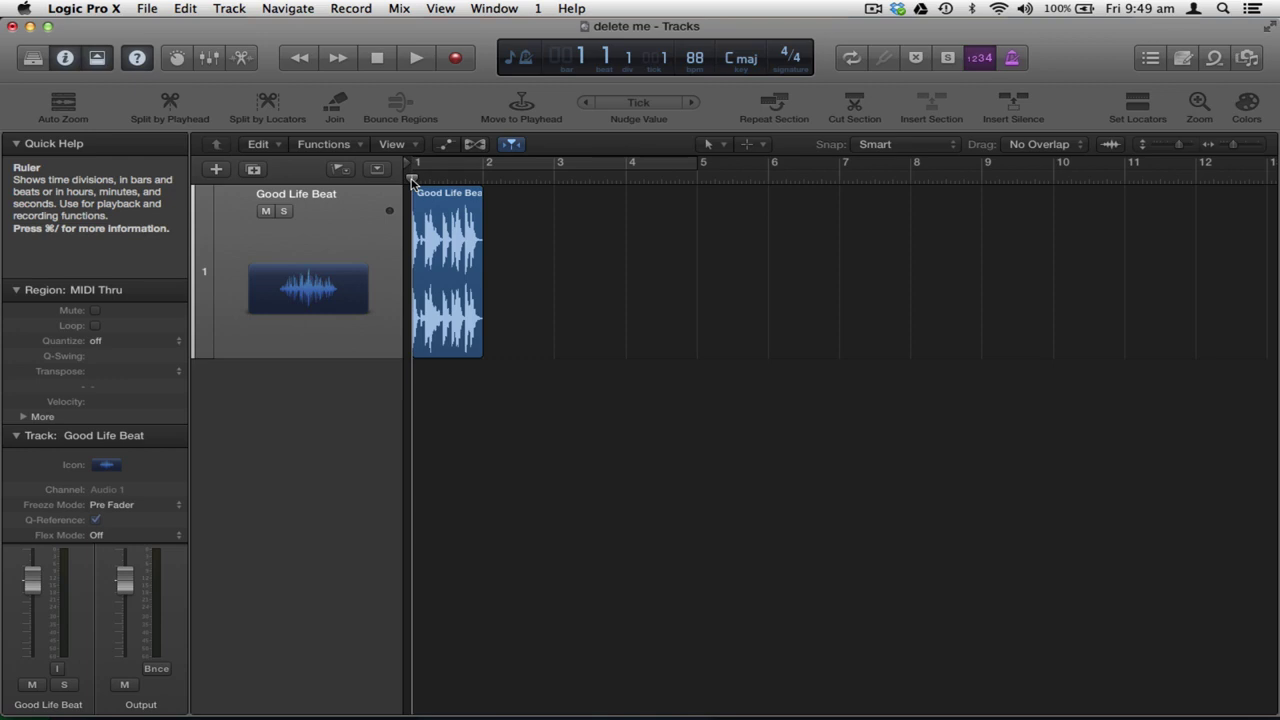
drag(411, 181, 405, 141)
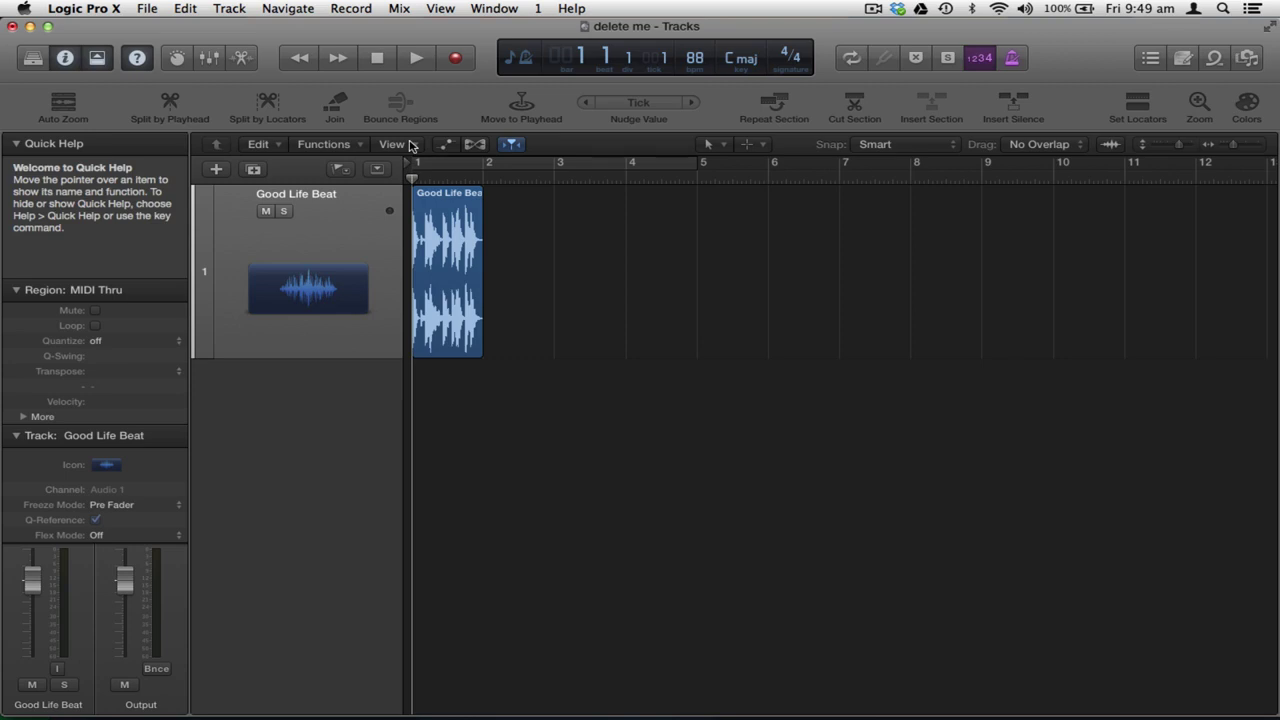
mouse_move(411, 178)
mouse_down()
mouse_move(556, 181)
mouse_move(411, 182)
mouse_up()
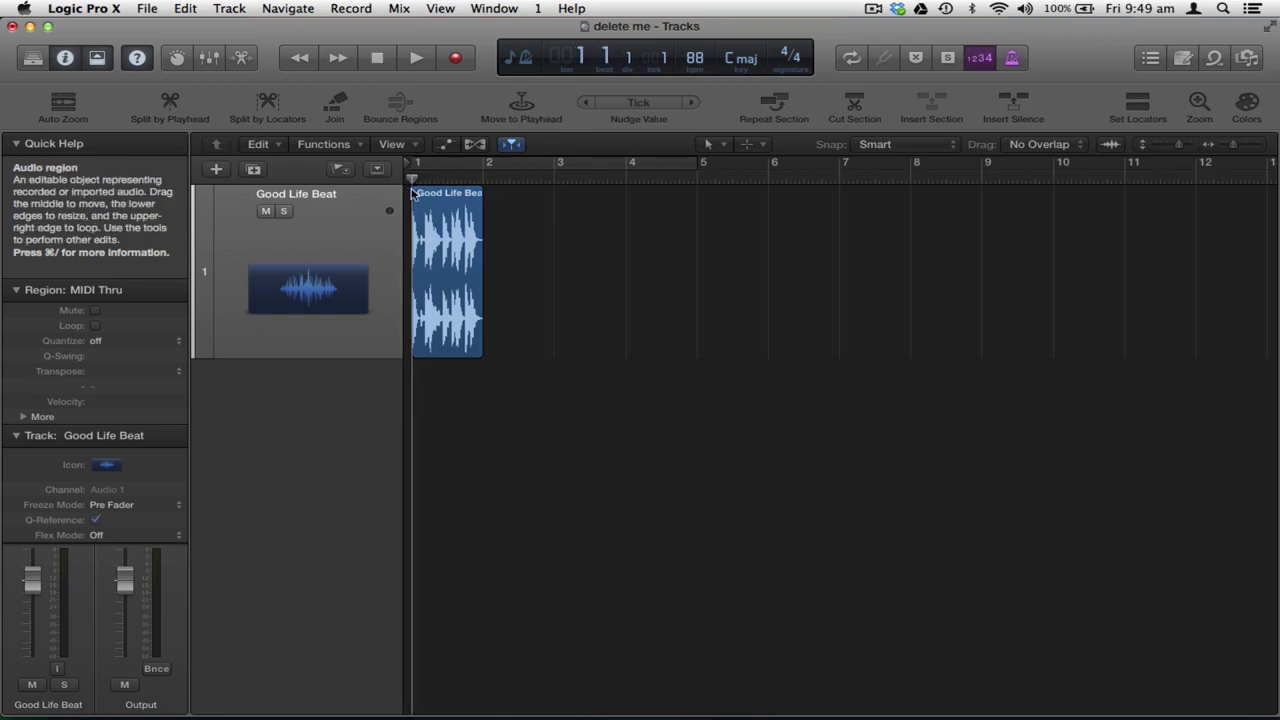
Step: Toggle Cycle mode on and off several times, leaving it off
click(847, 62)
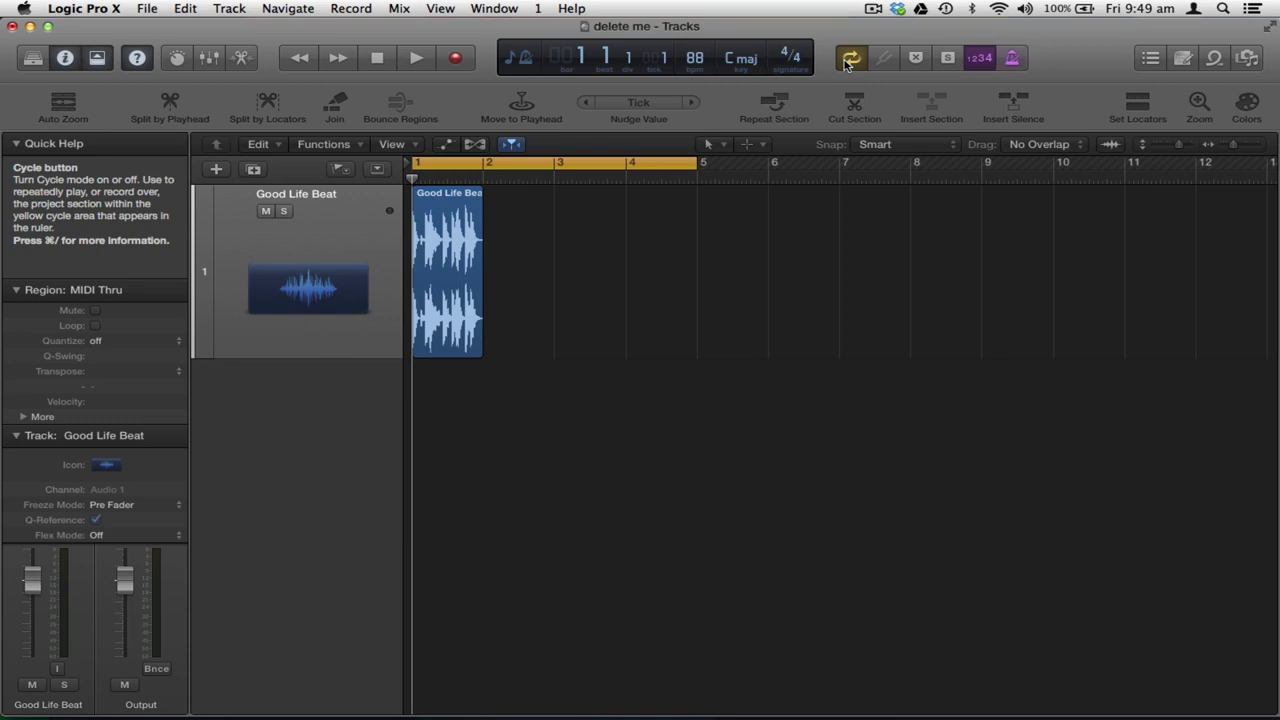
click(847, 62)
click(847, 62)
click(847, 62)
click(847, 62)
click(847, 62)
click(847, 62)
click(847, 62)
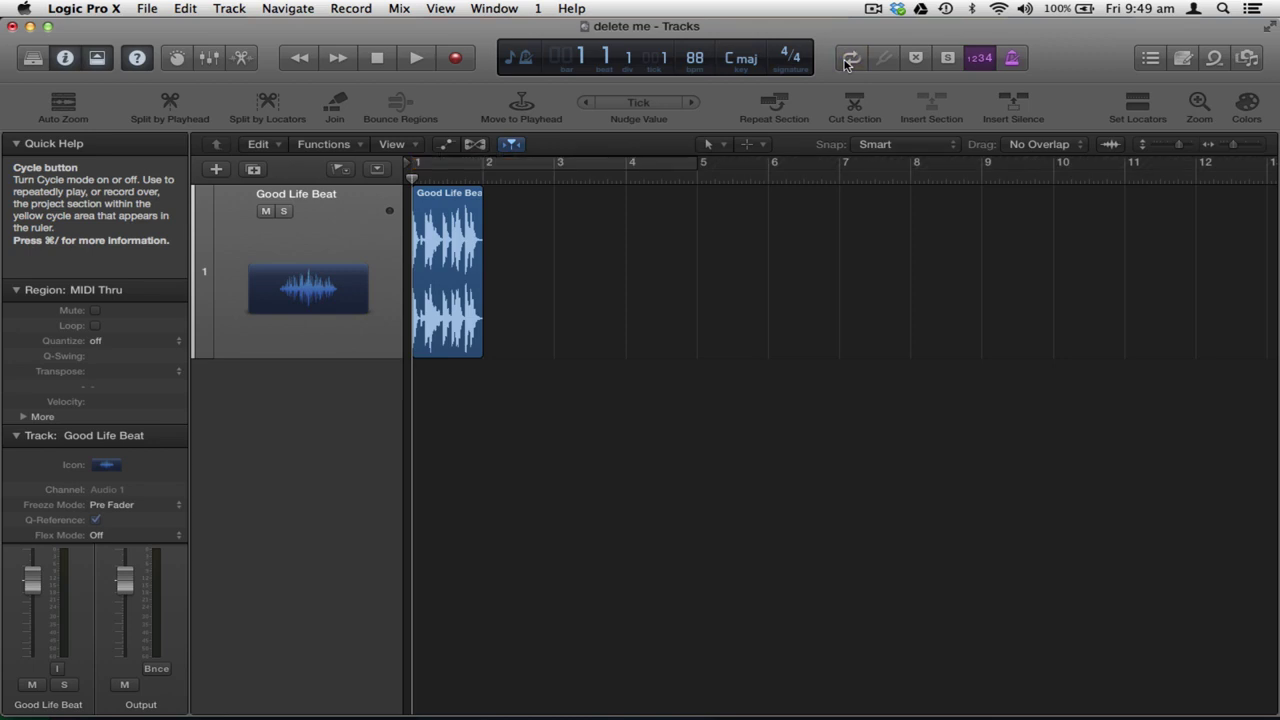
Step: Set the cycle area to match the Good Life Beat region at bar 1 and play the cycled section
click(446, 289)
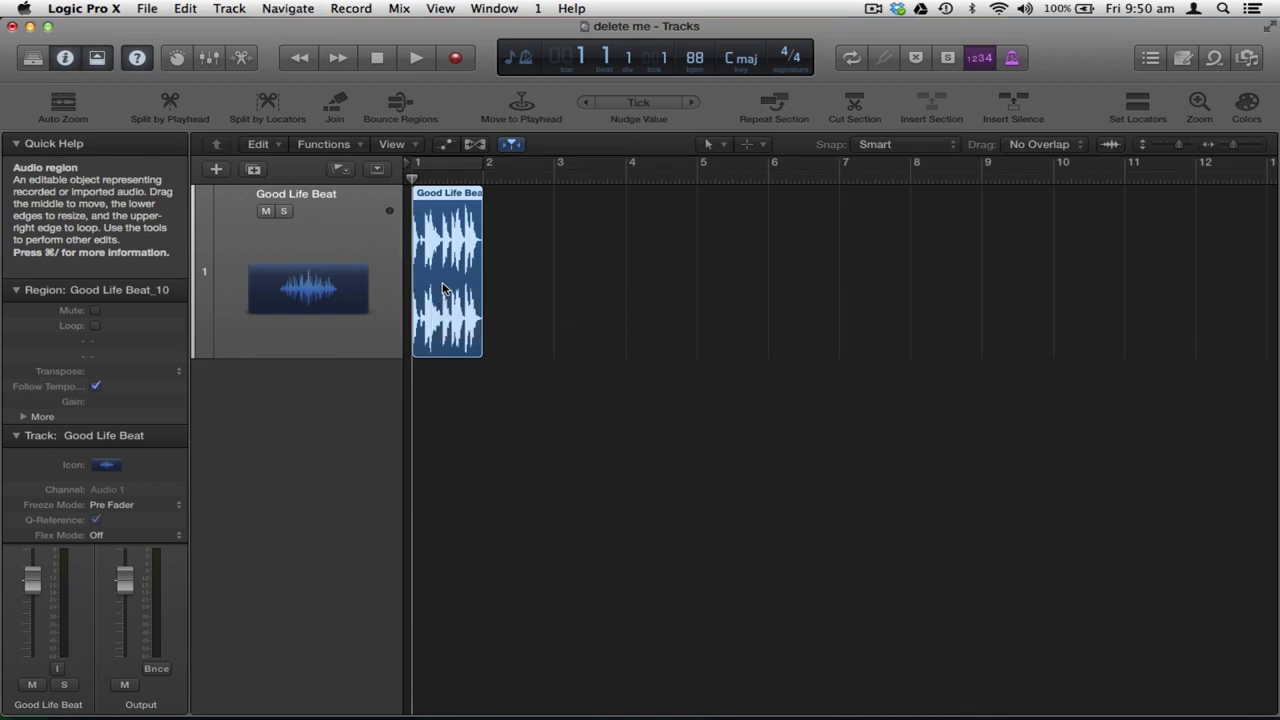
key(super+u)
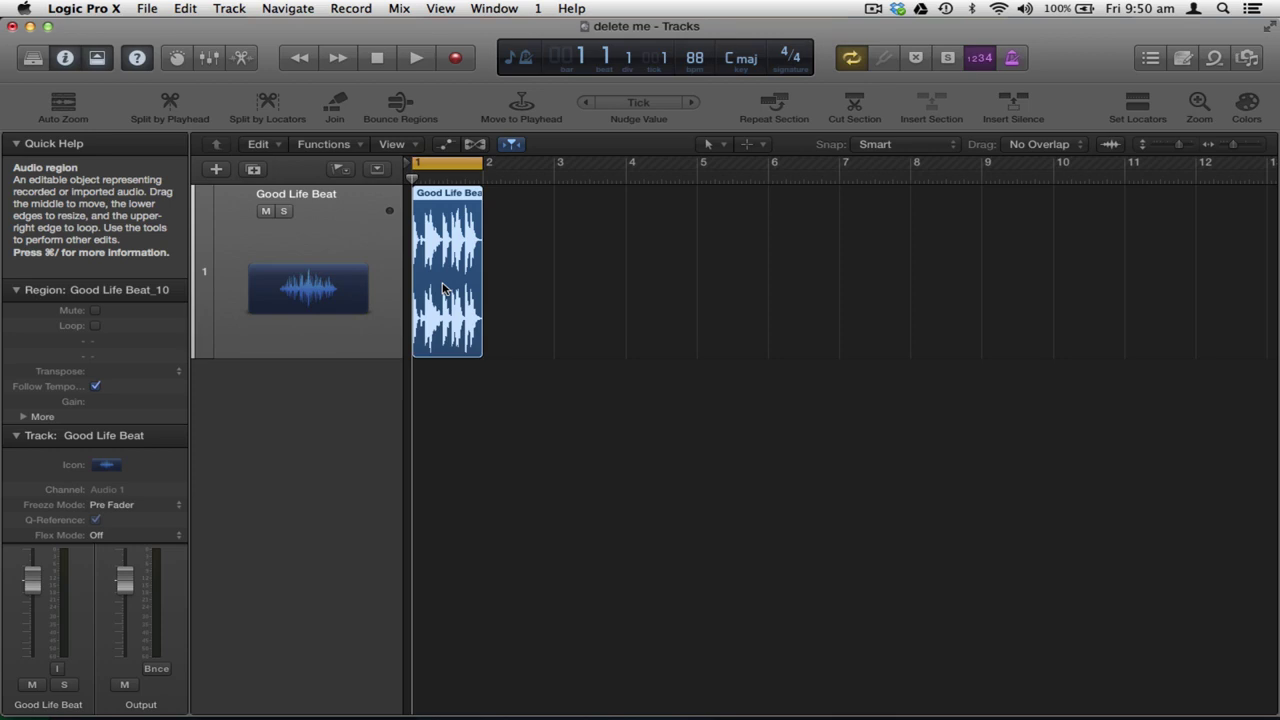
key(space)
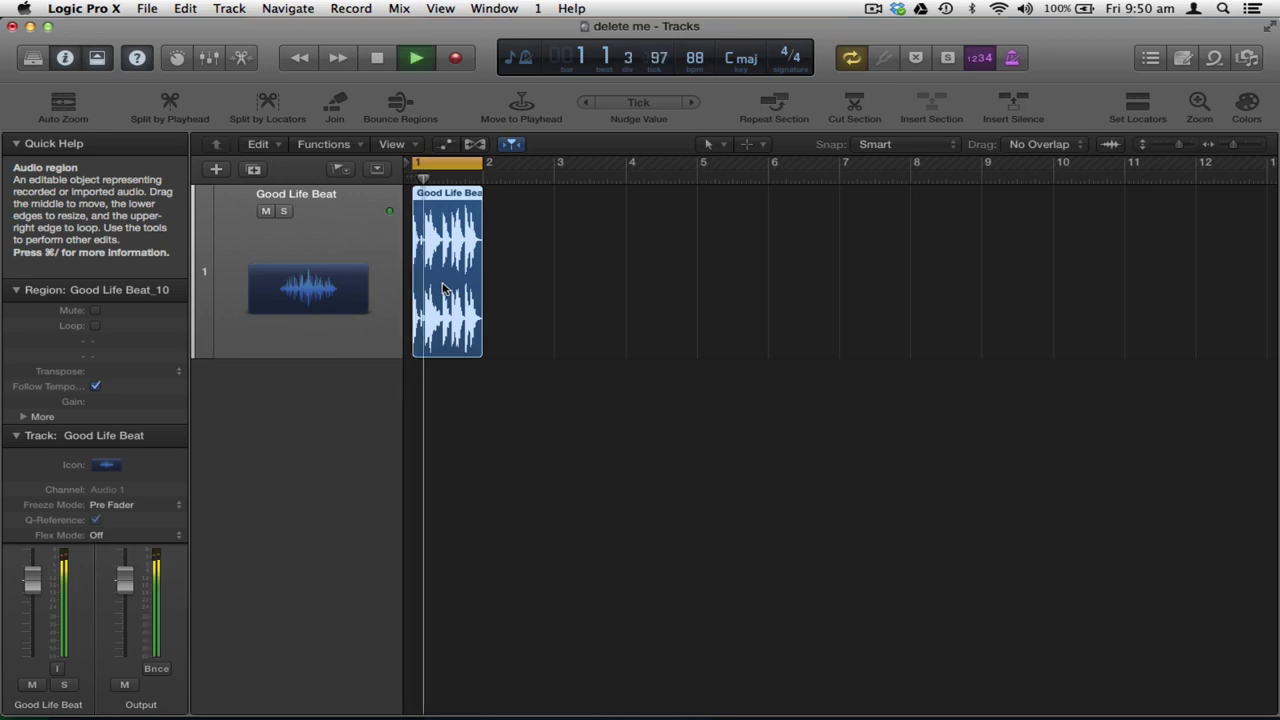
key(space)
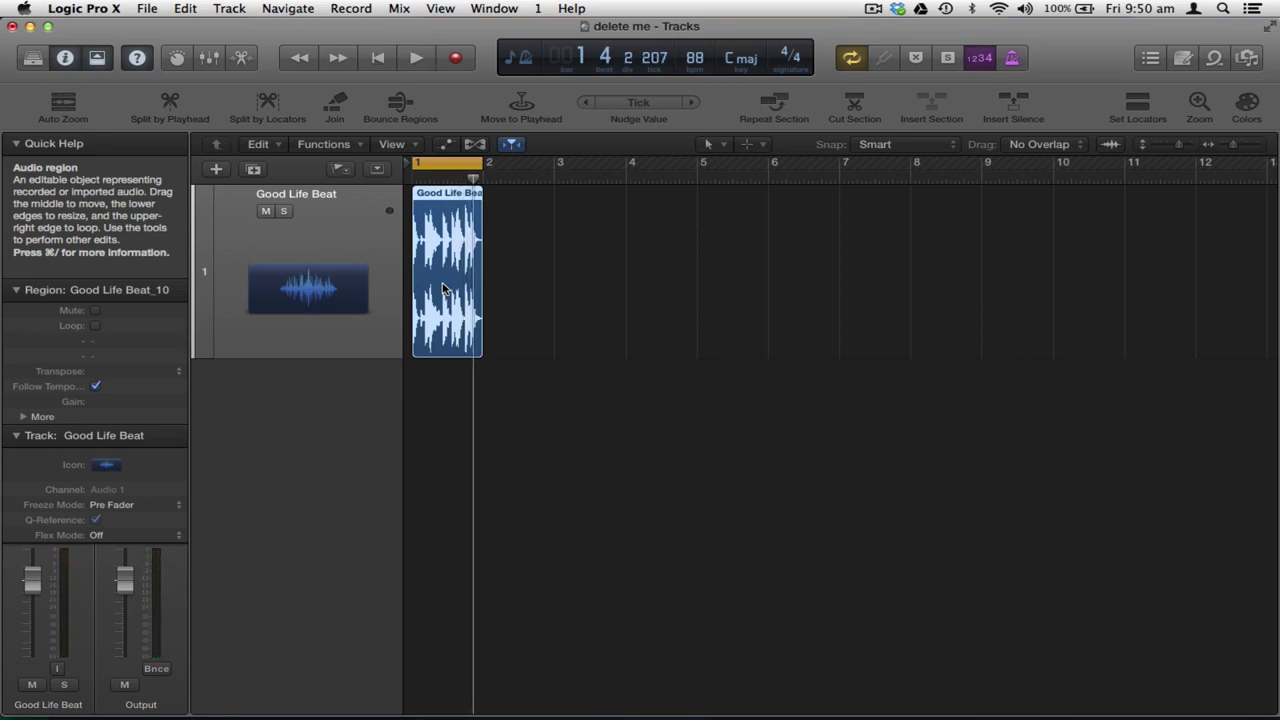
Step: Turn Cycle mode off and reapply the cycle area to the selected Good Life Beat region with Set Locators, repeating this once
click(514, 414)
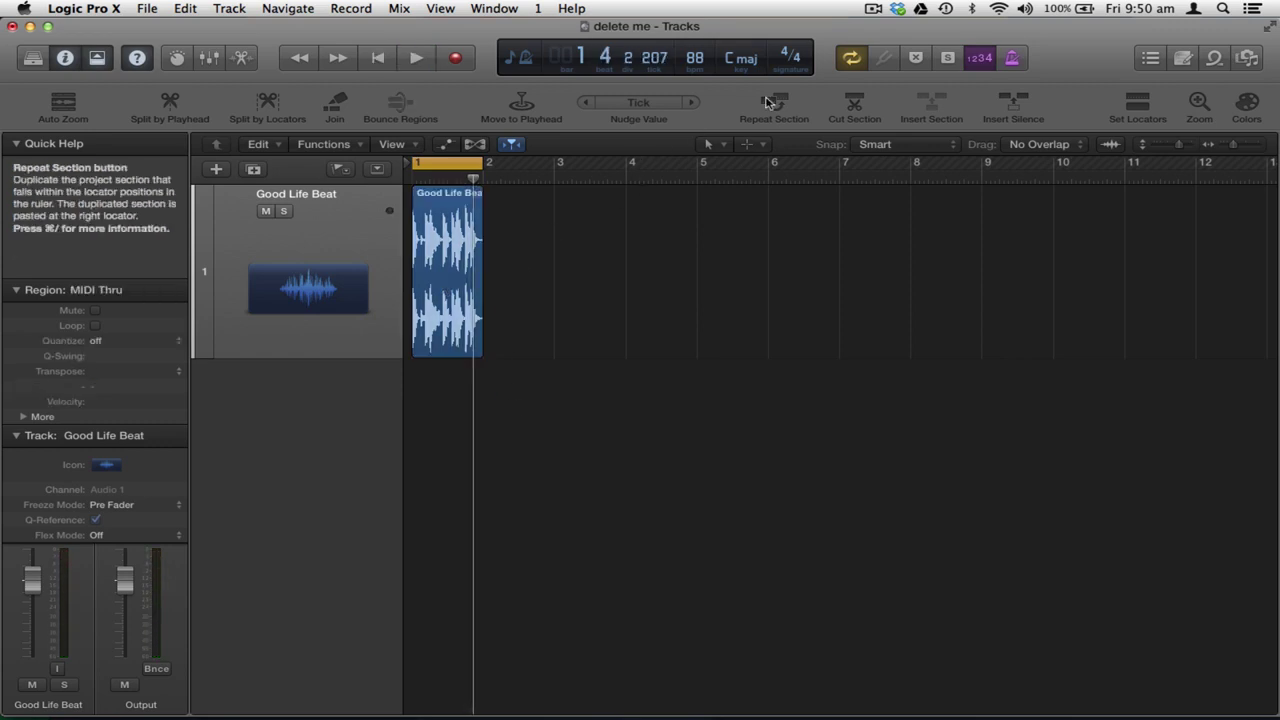
click(858, 58)
click(447, 280)
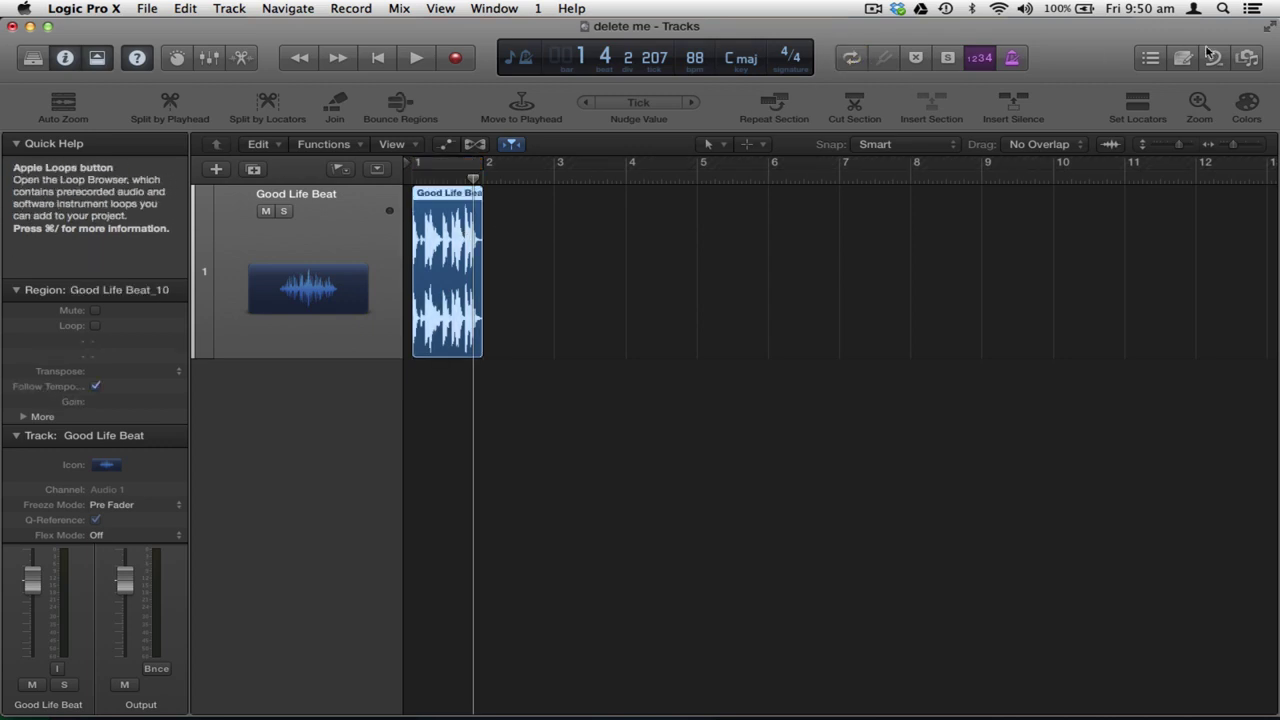
click(1138, 104)
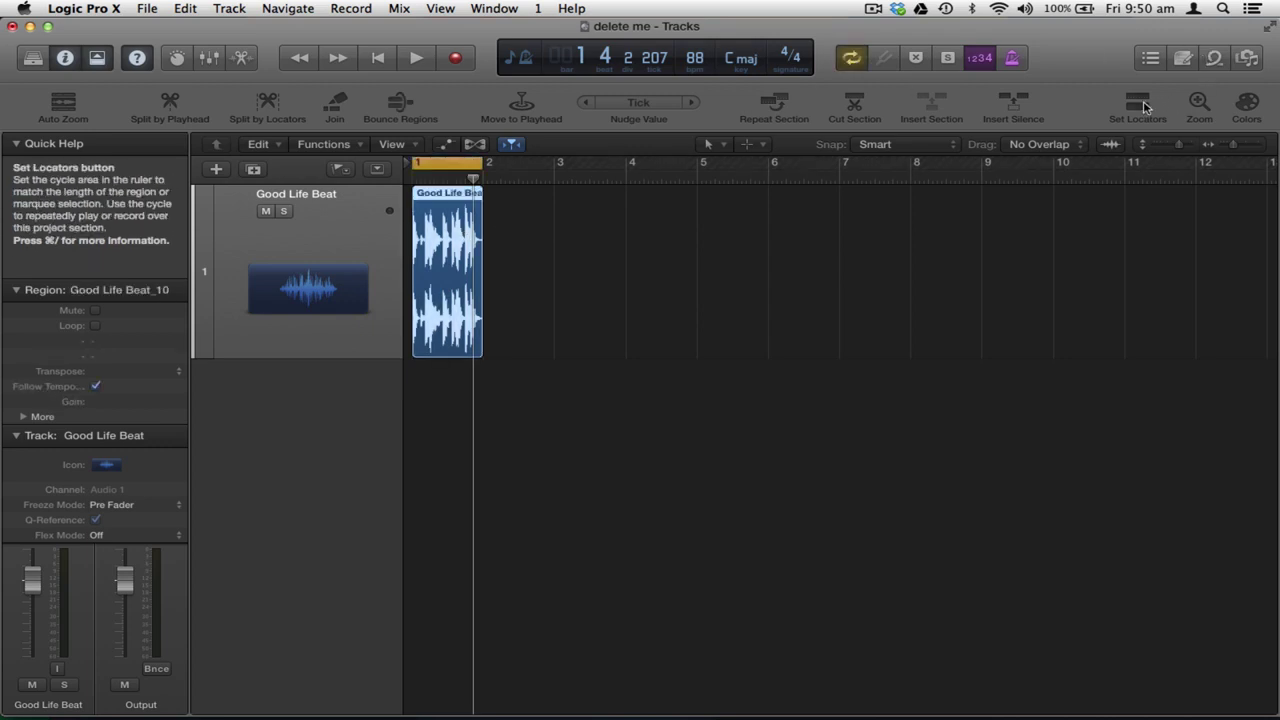
click(543, 251)
click(447, 270)
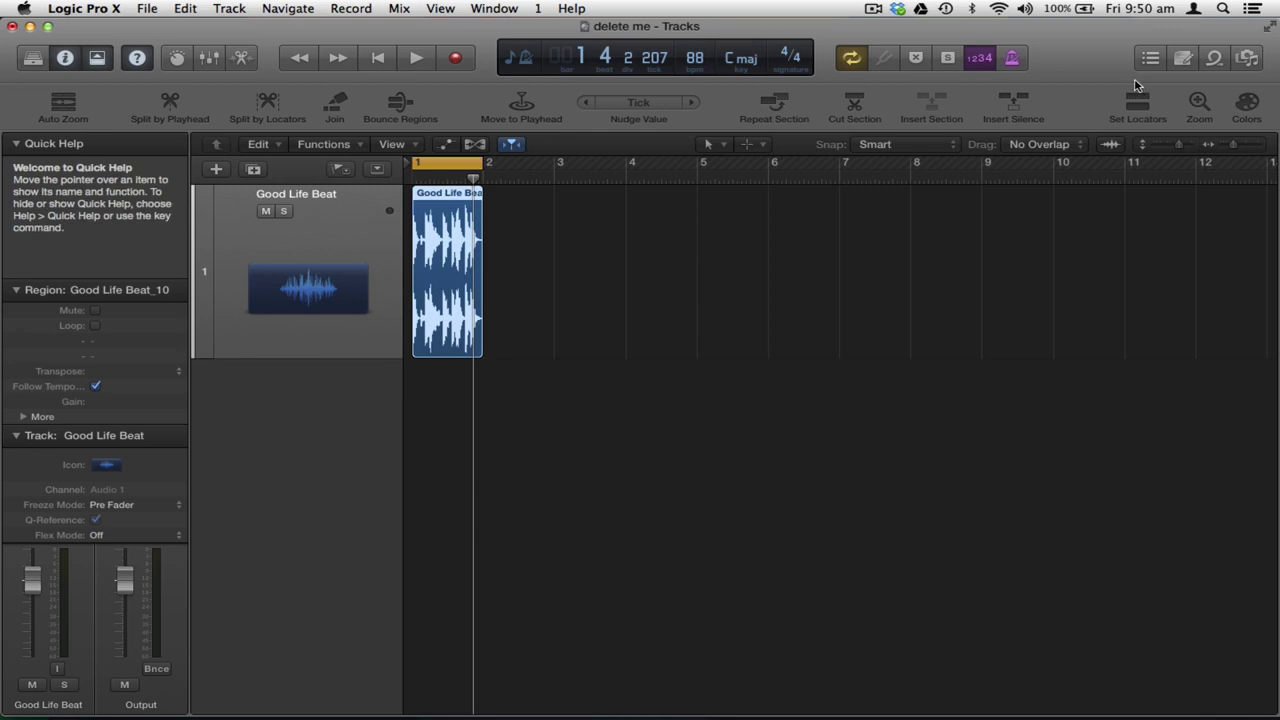
click(850, 58)
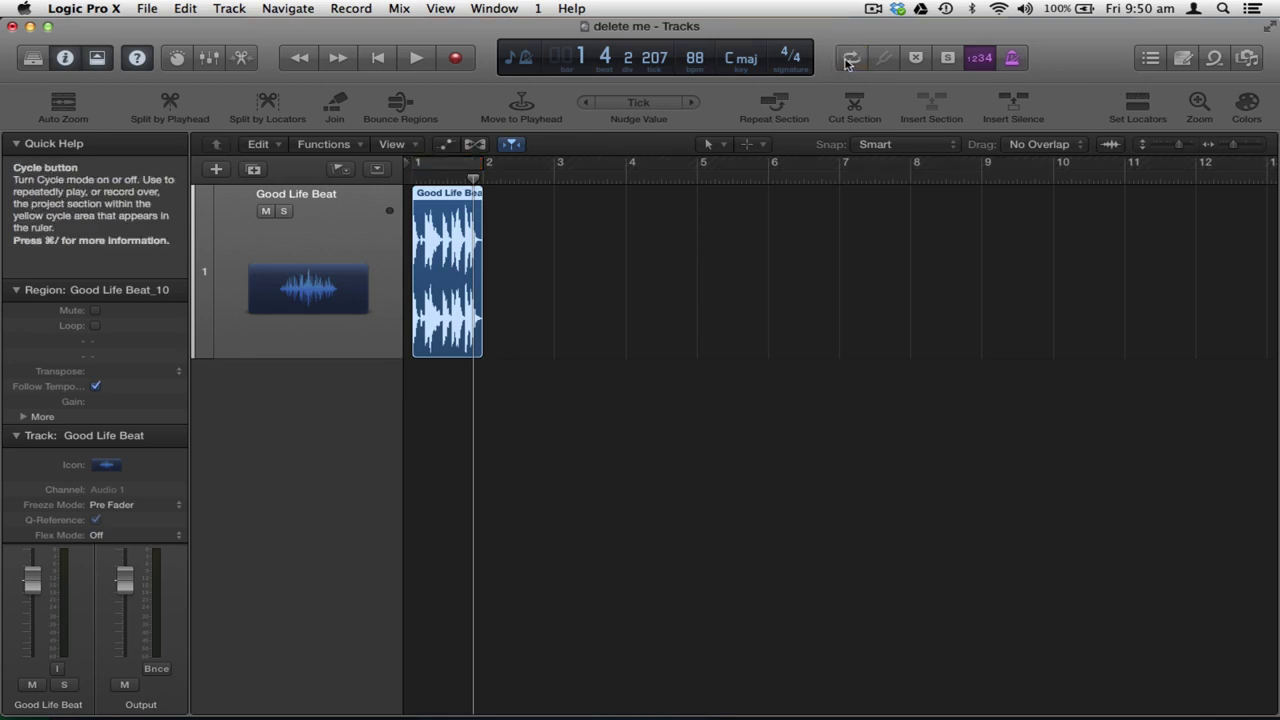
click(1134, 108)
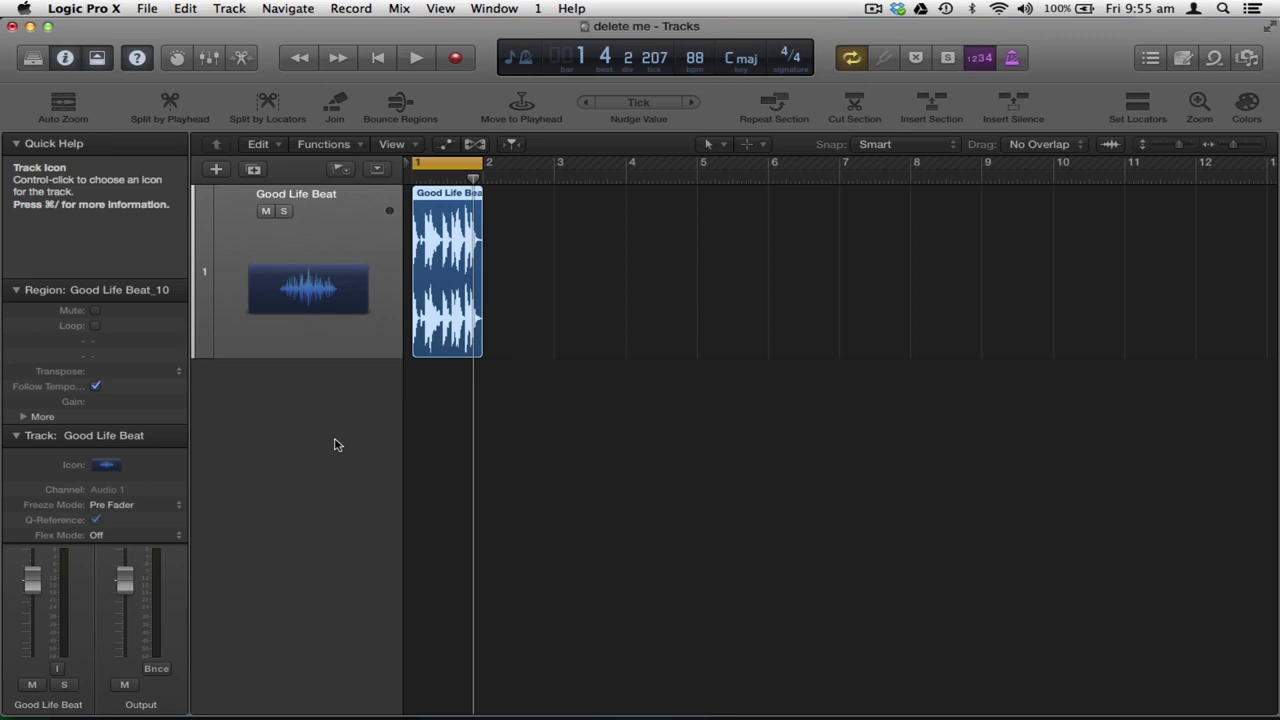
Step: Open the Loop Browser and filter the loops by the Bass and Electric keywords
key(o)
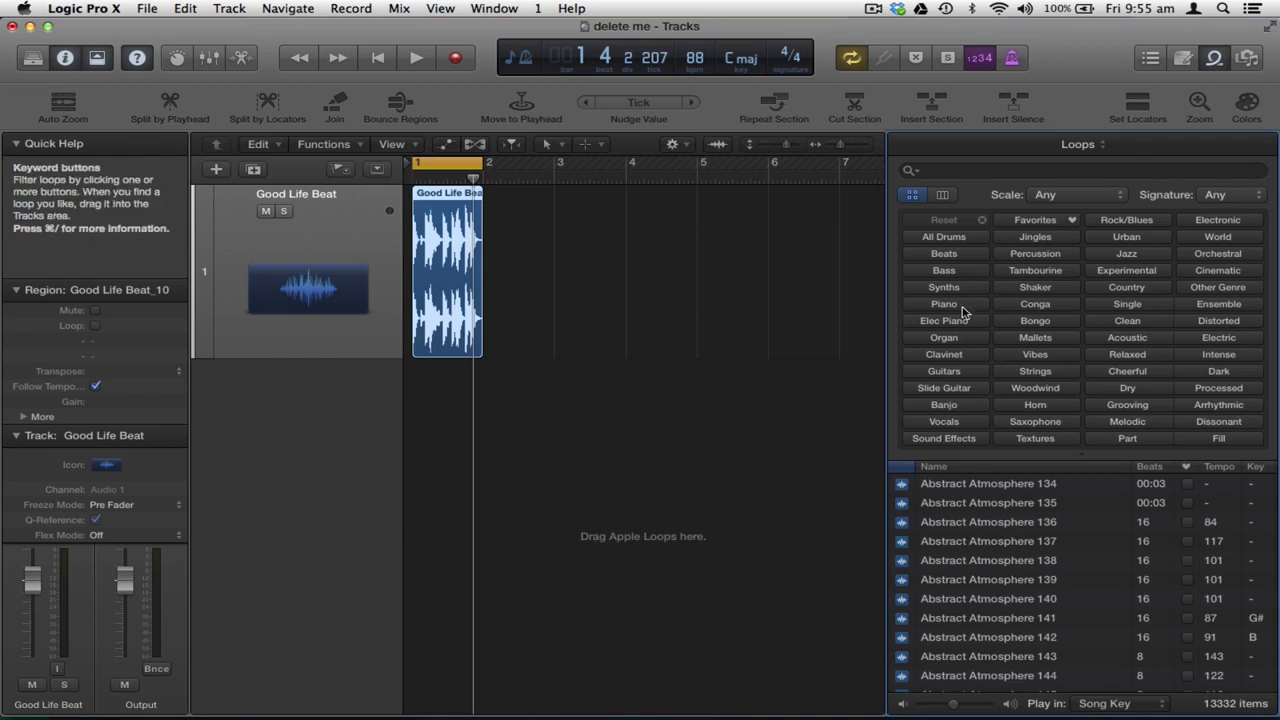
click(945, 270)
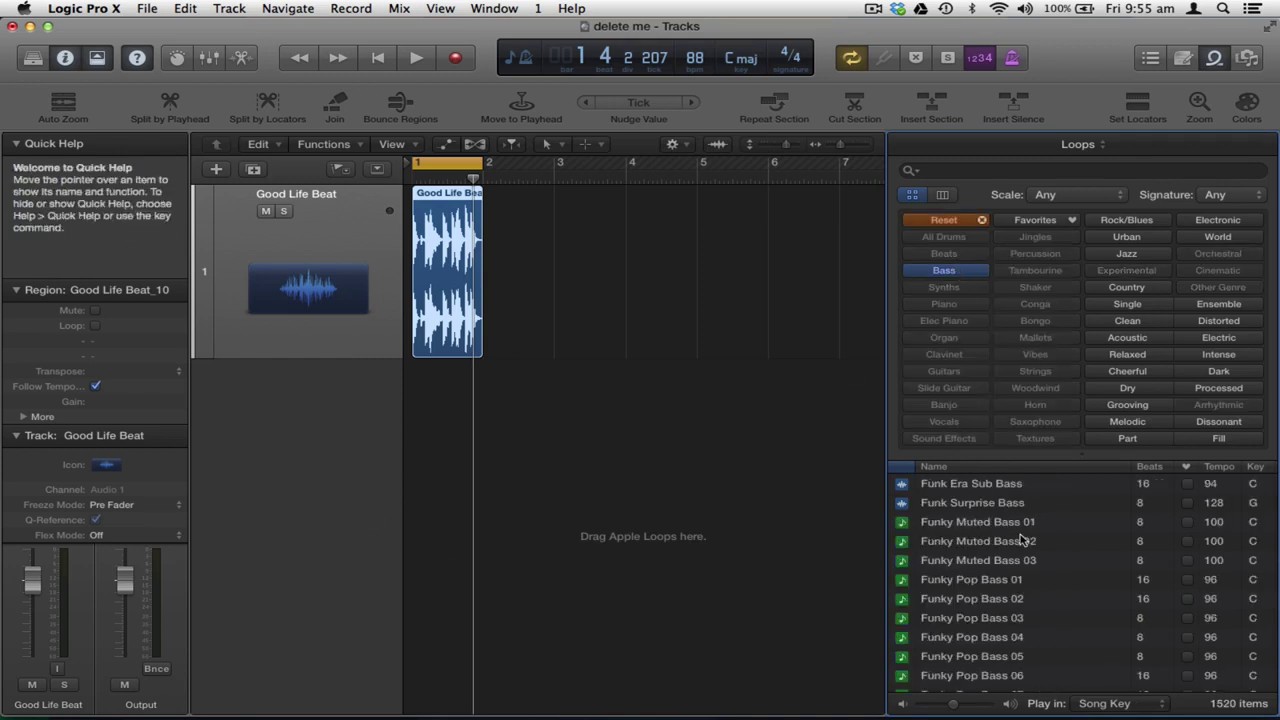
click(1238, 345)
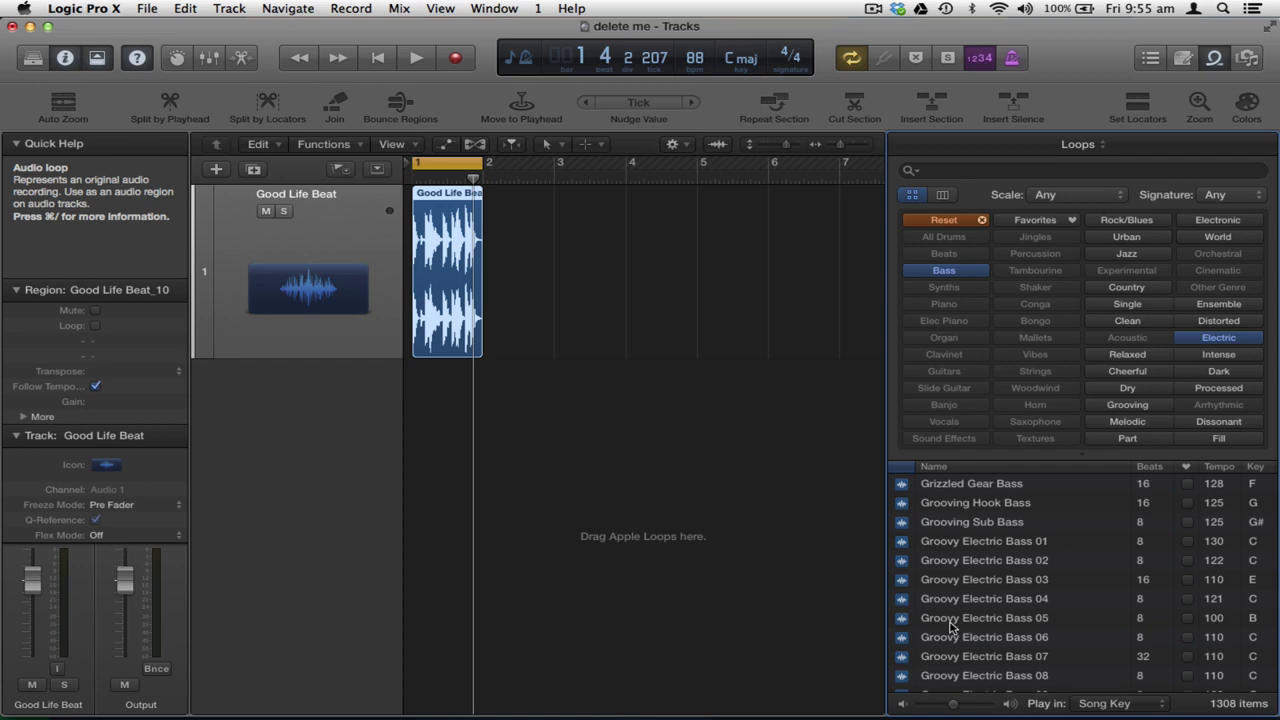
Step: Add the Groovy Electric Bass 05 loop on a new track starting at bar 1
drag(950, 625, 438, 460)
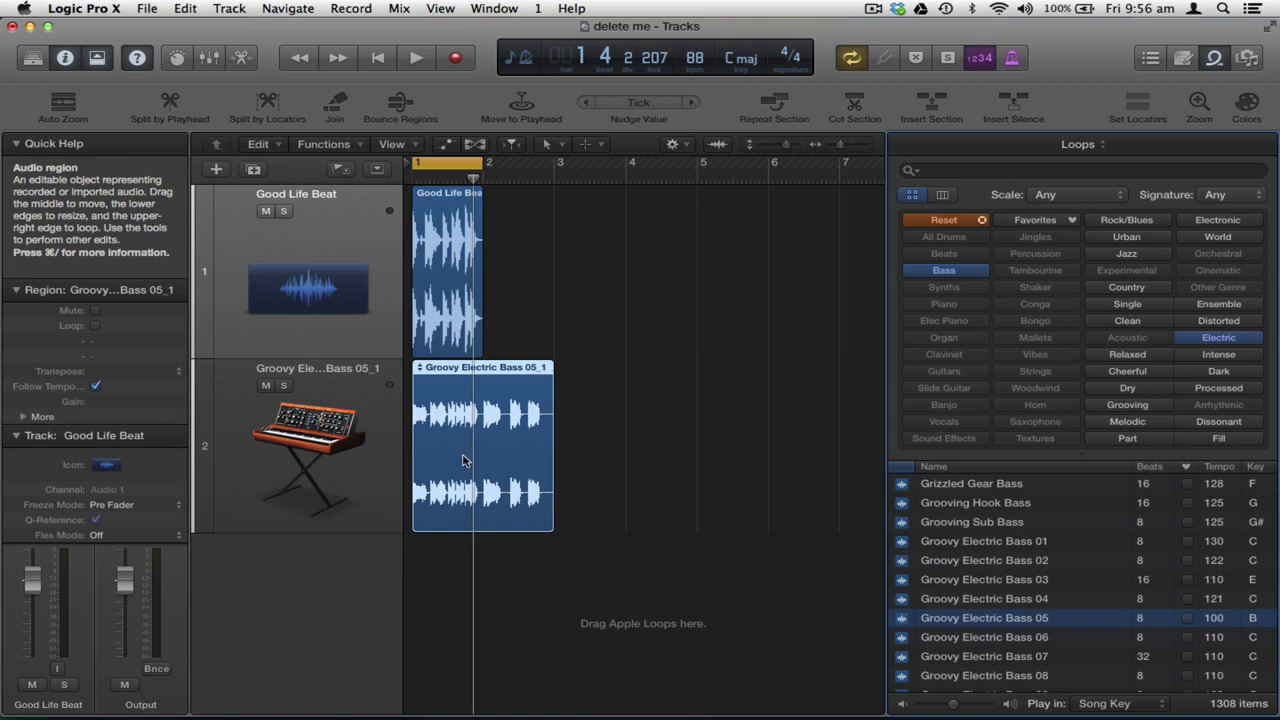
Step: Copy the Good Life Beat region from bar 1 to bar 2 on the same track
click(449, 324)
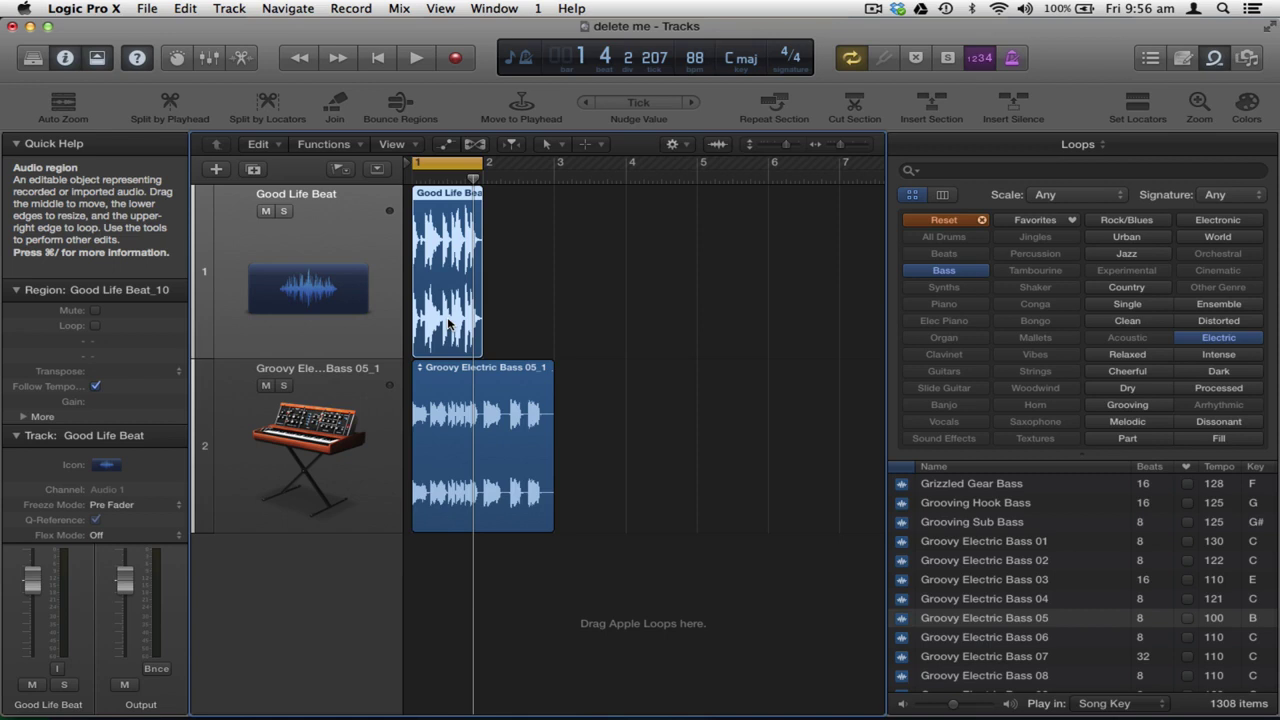
click(490, 327)
click(449, 308)
drag(447, 306, 448, 306)
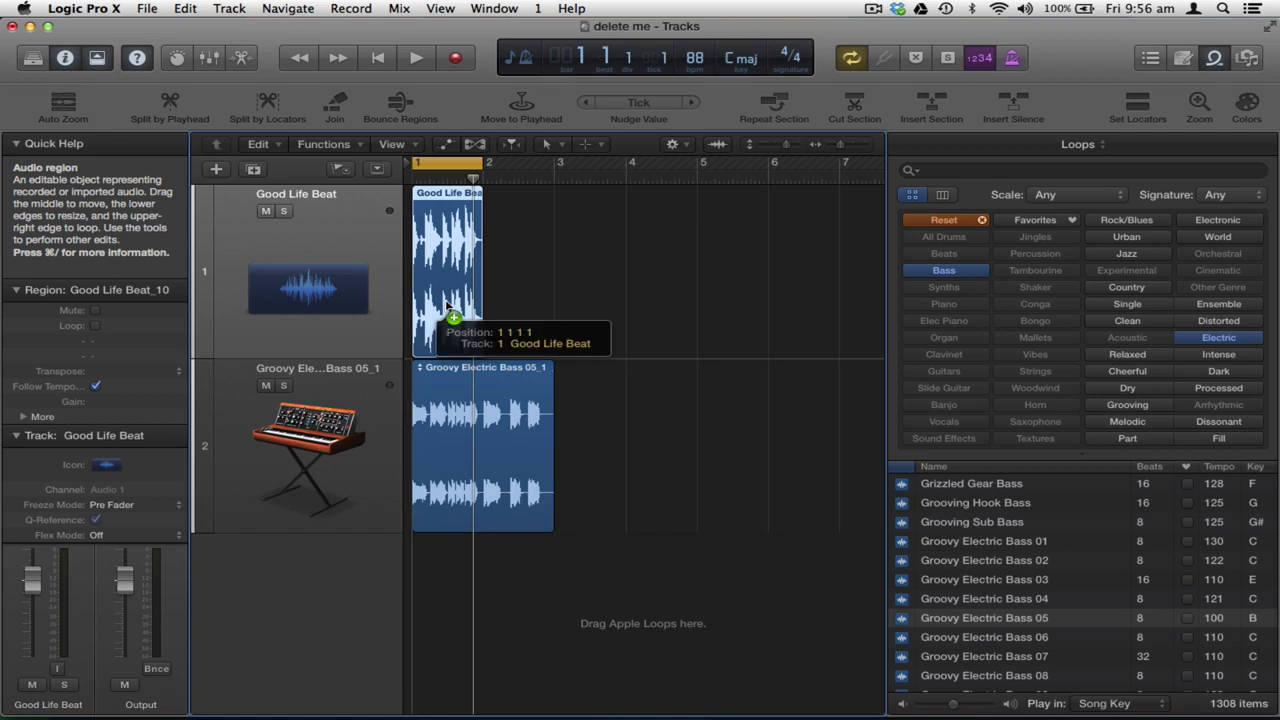
drag(447, 304, 514, 301)
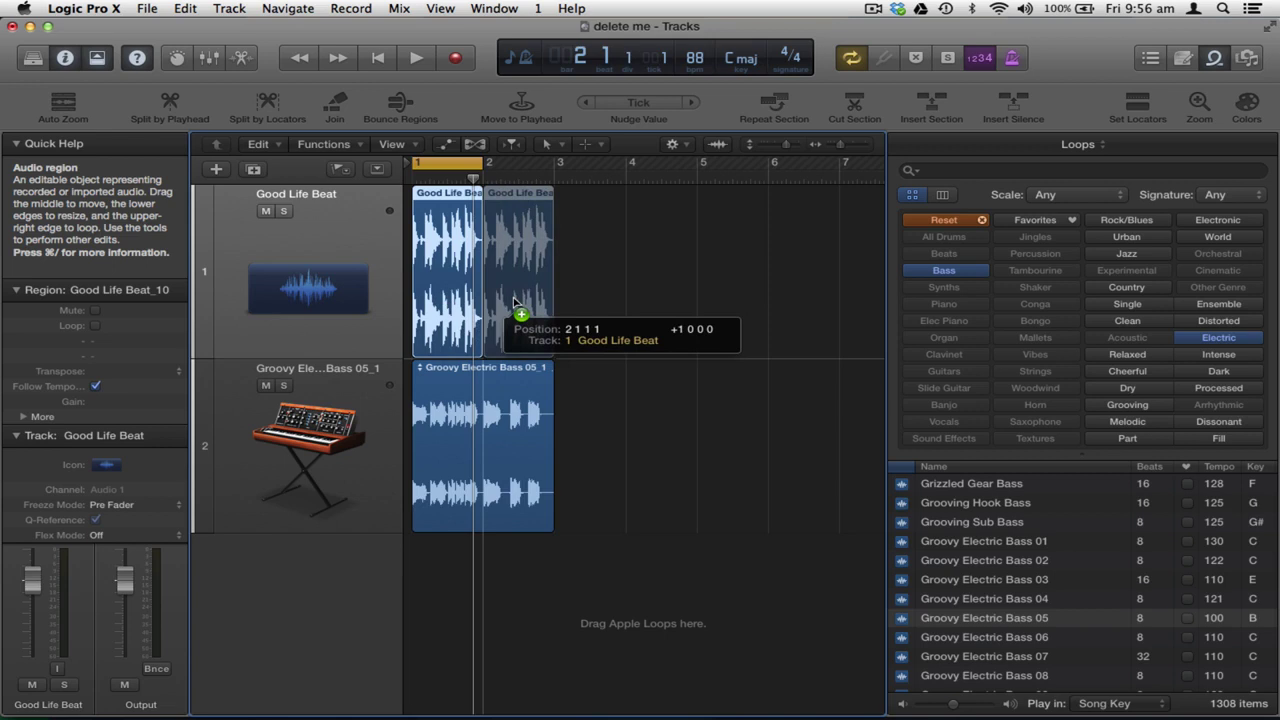
drag(514, 302, 514, 302)
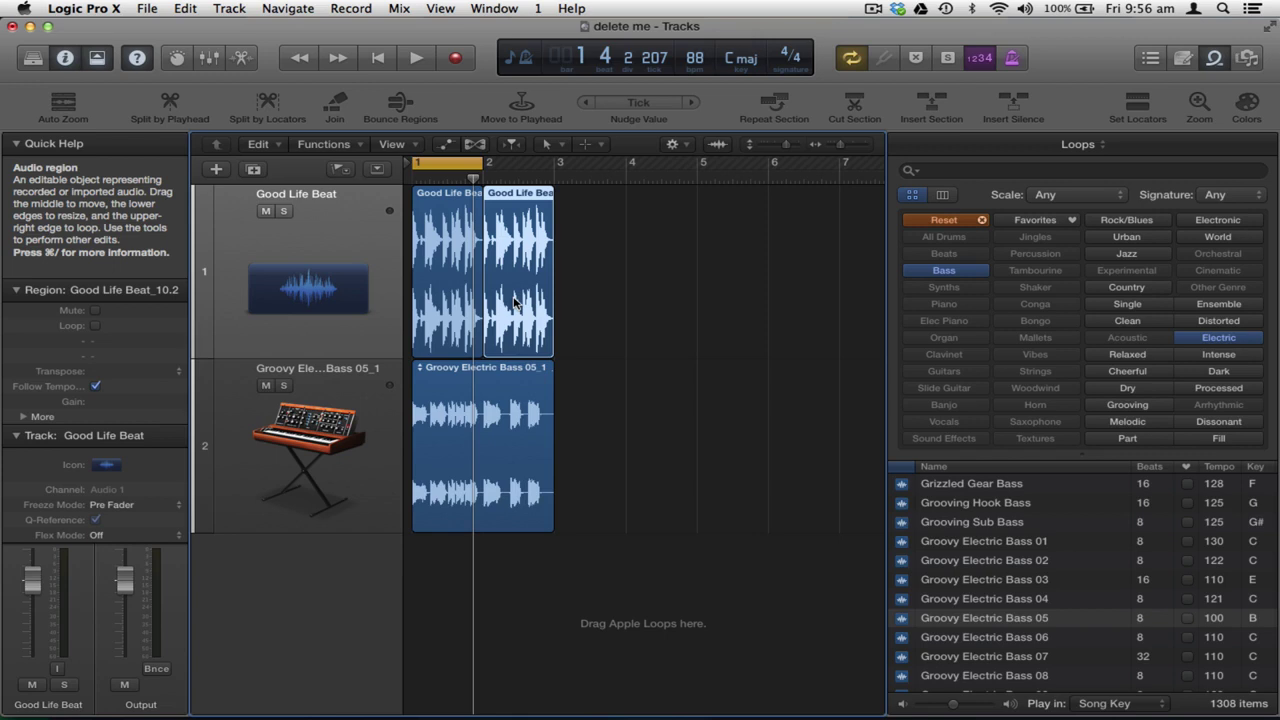
Step: Delete the Good Life Beat copy at bar 2 and move the original region from bar 1 to bar 2
key(Delete)
drag(435, 284, 507, 287)
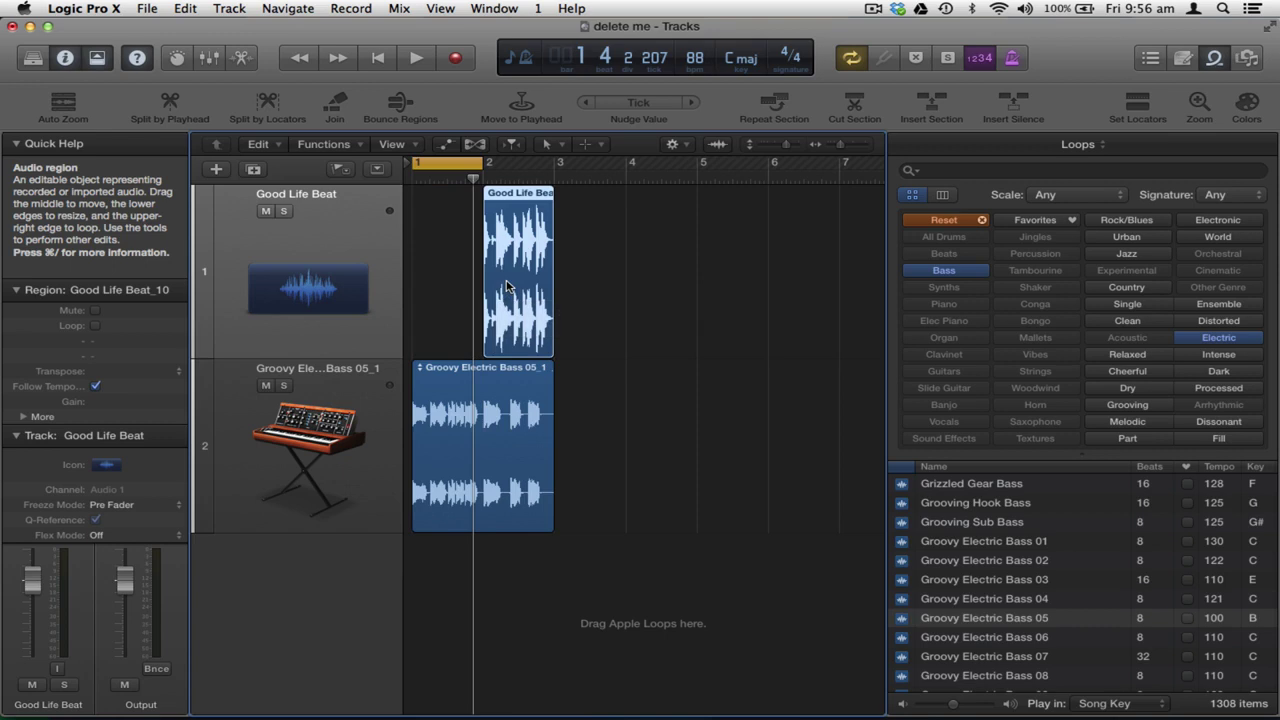
Step: Undo the region move and the deletion, and delete the Good Life Beat copy at bar 2 again
key(super+z)
key(super+z)
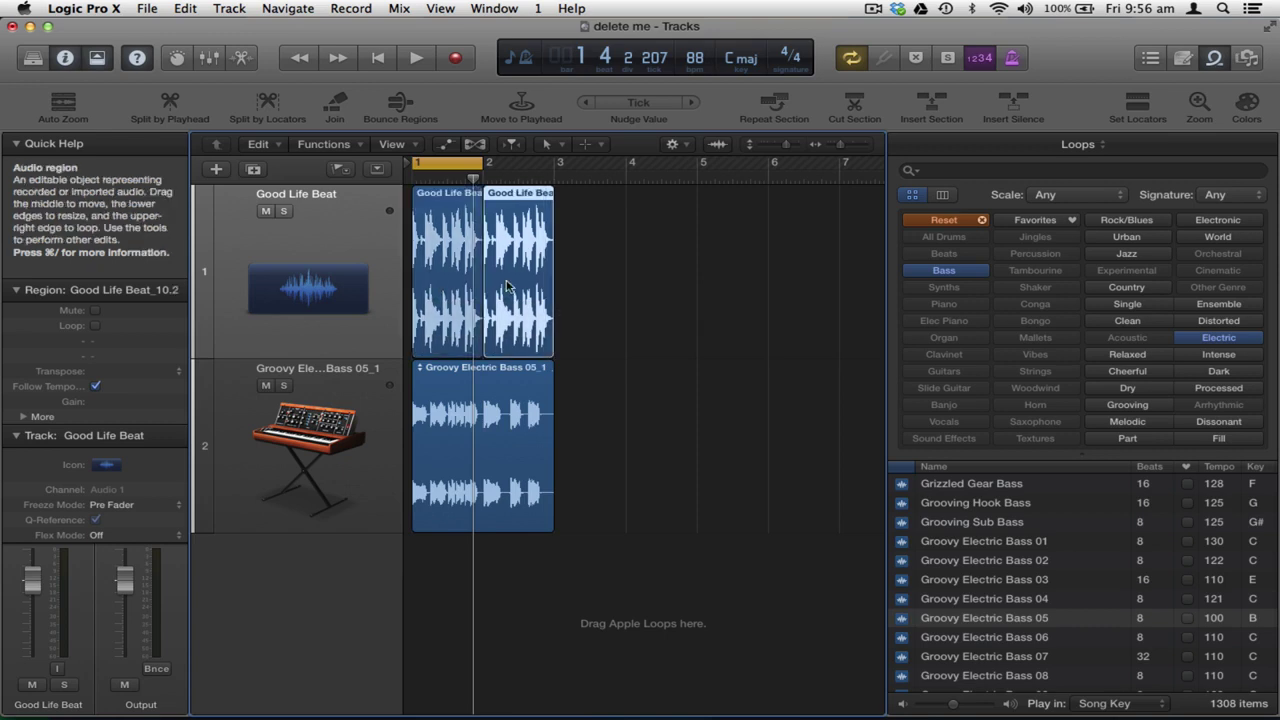
key(Delete)
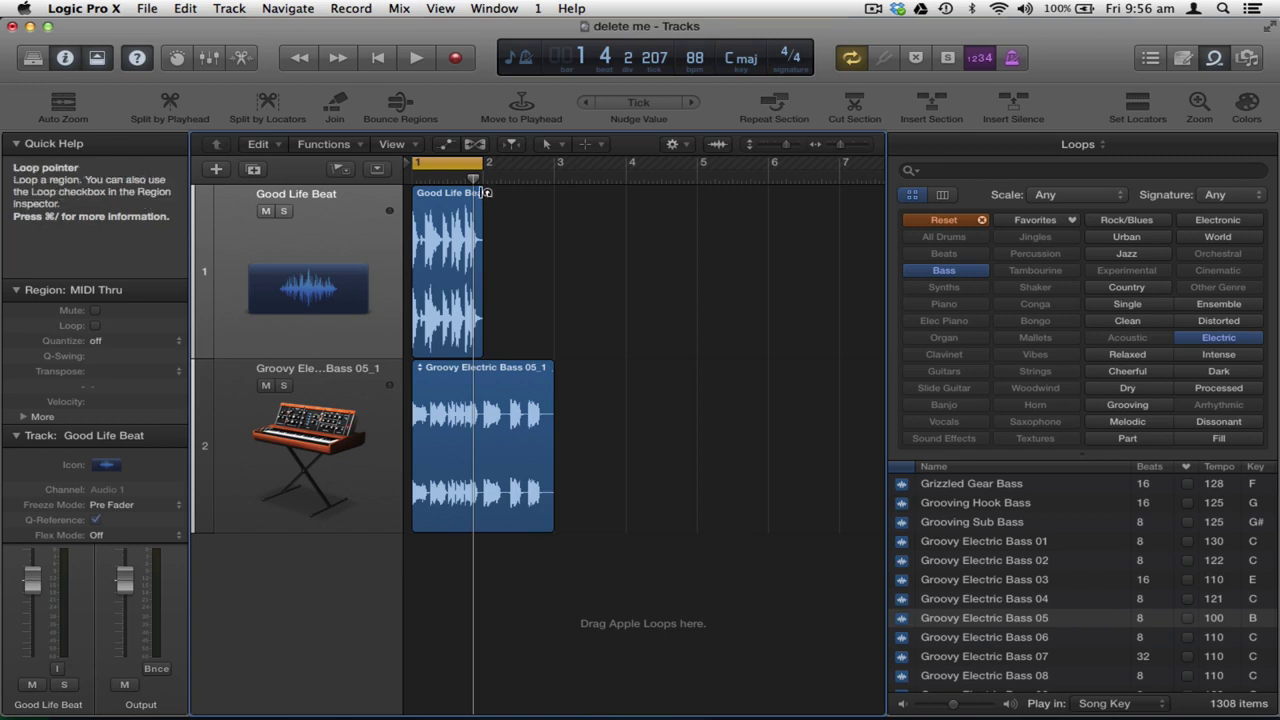
Step: Turn on looping for the Good Life Beat region and for the Groovy Electric Bass 05 region
mouse_move(487, 192)
mouse_down()
mouse_move(842, 200)
mouse_move(490, 212)
mouse_up()
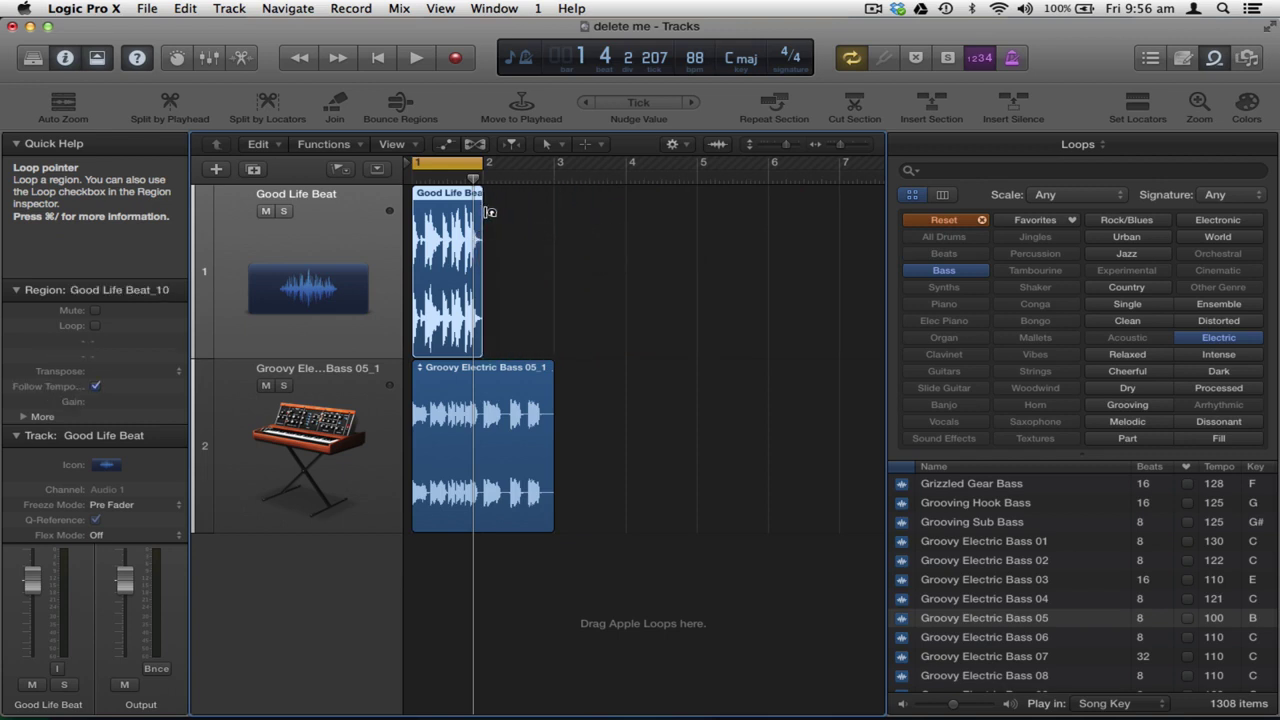
click(97, 328)
click(483, 440)
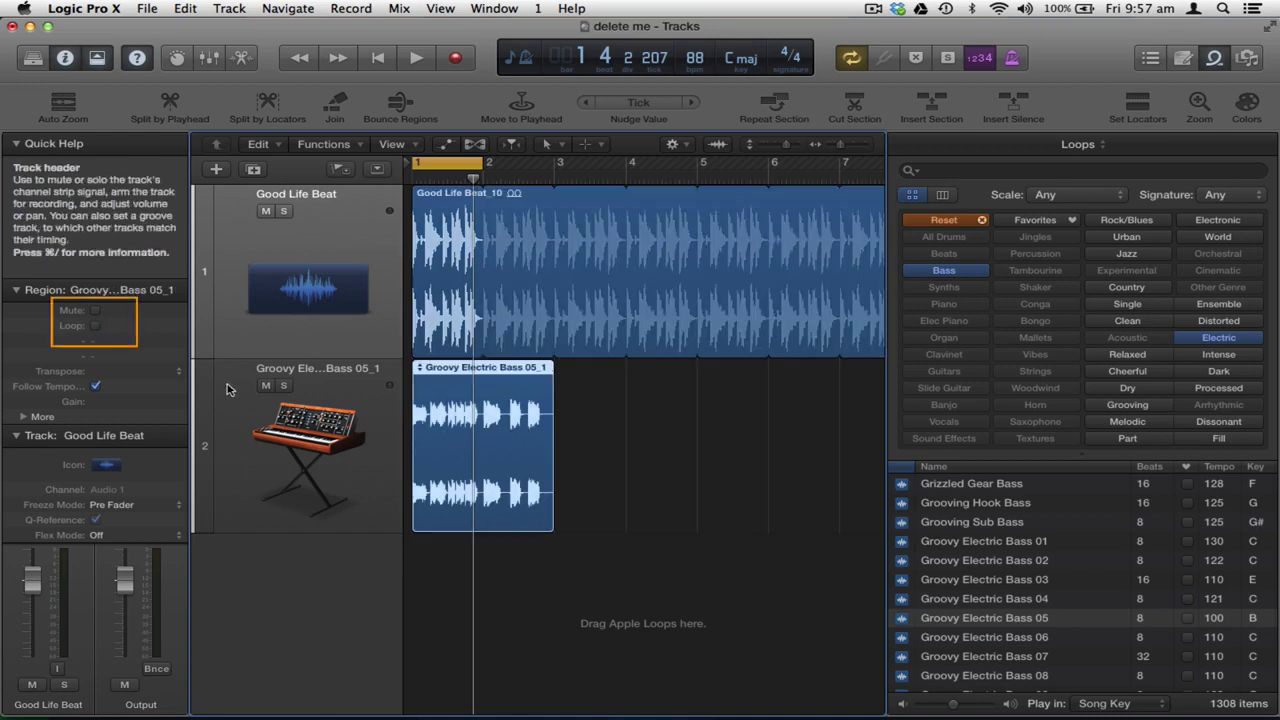
click(95, 326)
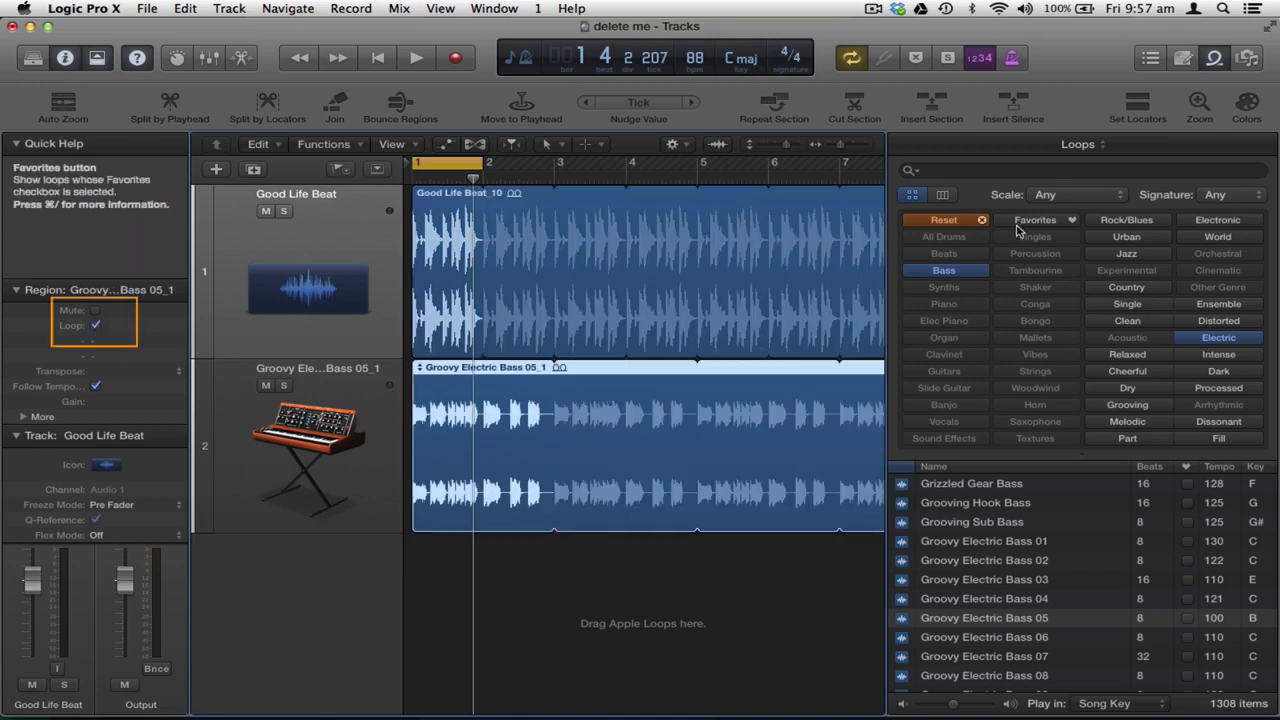
Step: Hide the Loop Browser and fit both looped regions in view over the full project length
click(1213, 62)
key(z)
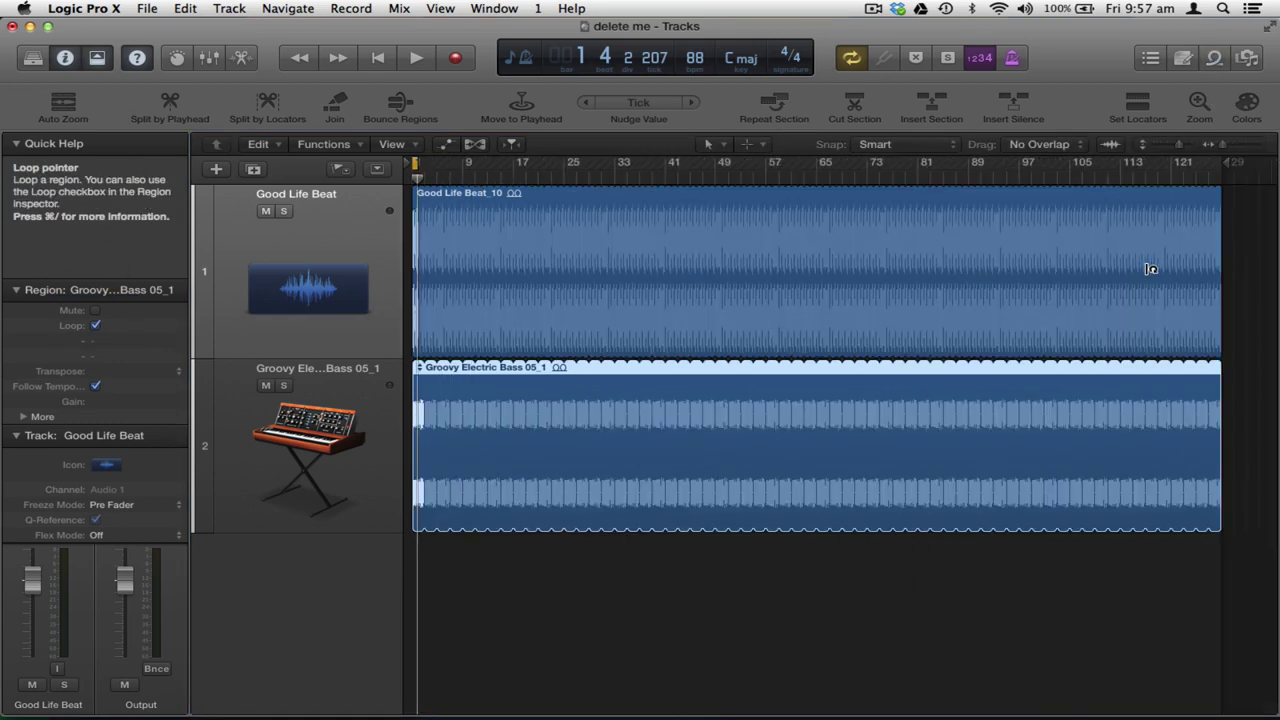
drag(1212, 178, 1222, 178)
key(ctrl+l)
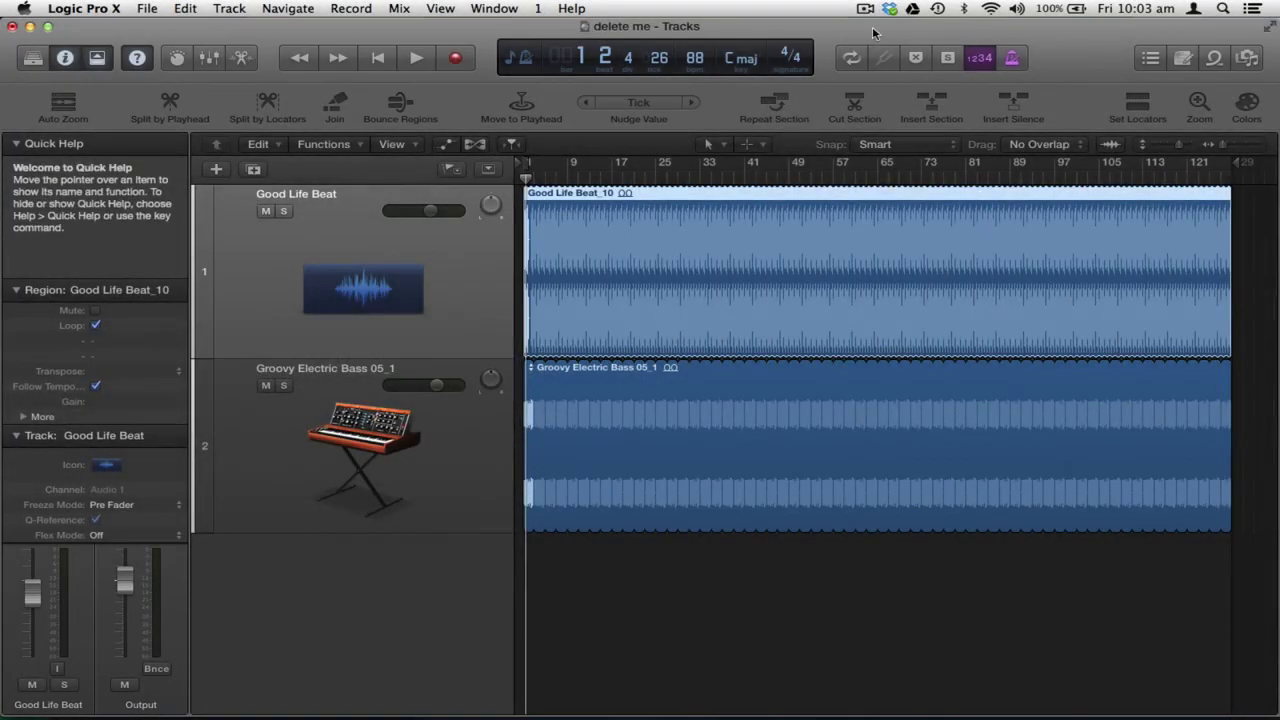
Step: Select the Good Life Beat and Groovy Electric Bass regions together and turn off looping for both
drag(945, 619, 831, 231)
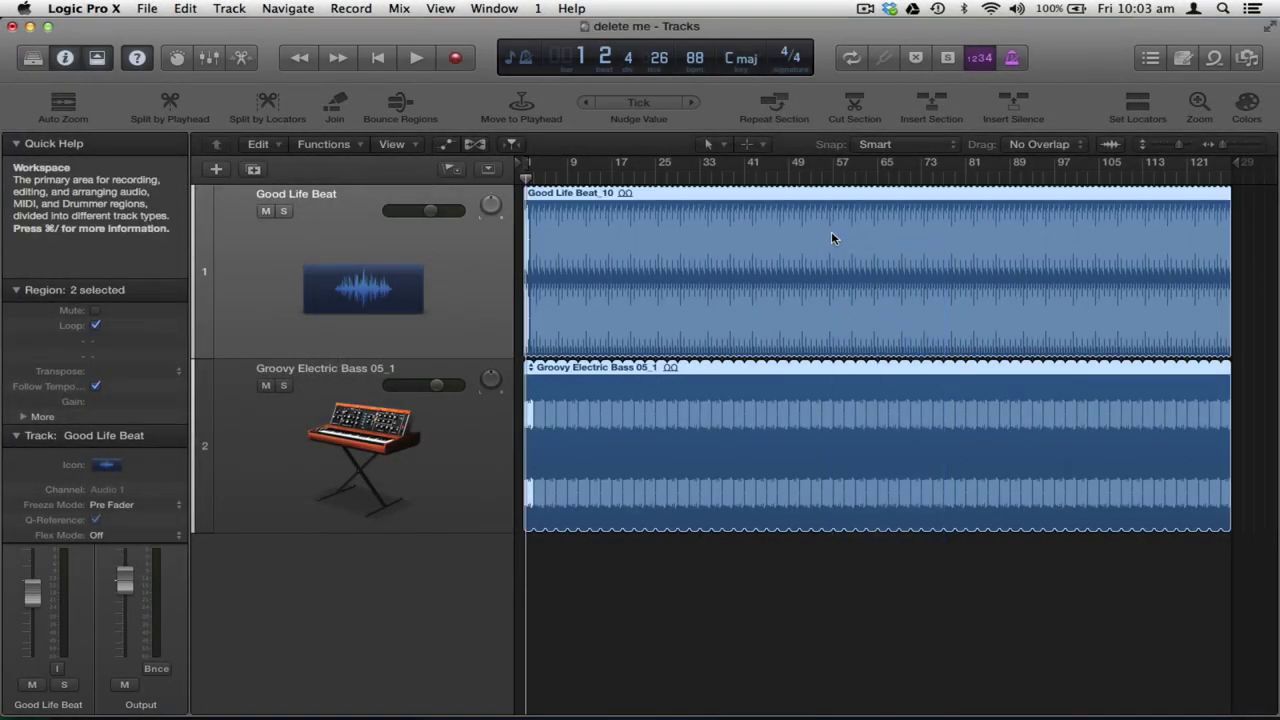
click(95, 326)
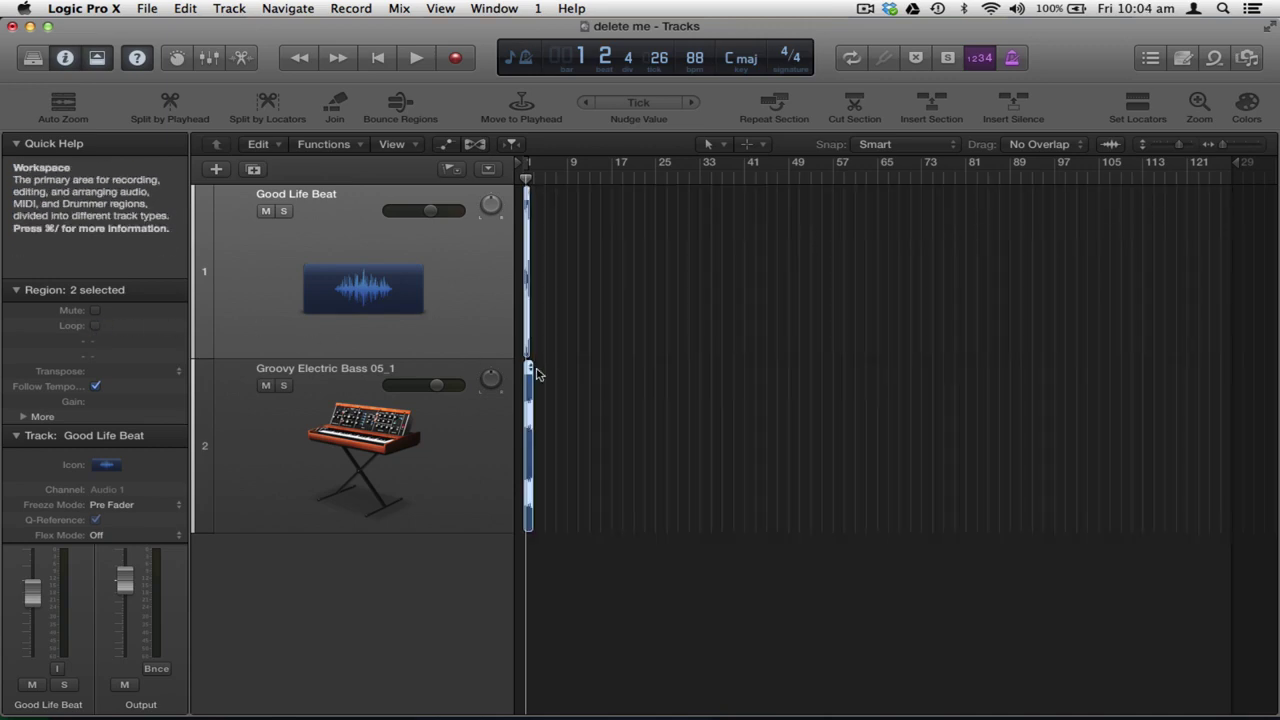
Step: Copy only the Good Life Beat region to bar 2, leaving the bass region out of the selection
key(super+Right)
key(super+Right)
key(super+Right)
key(super+Right)
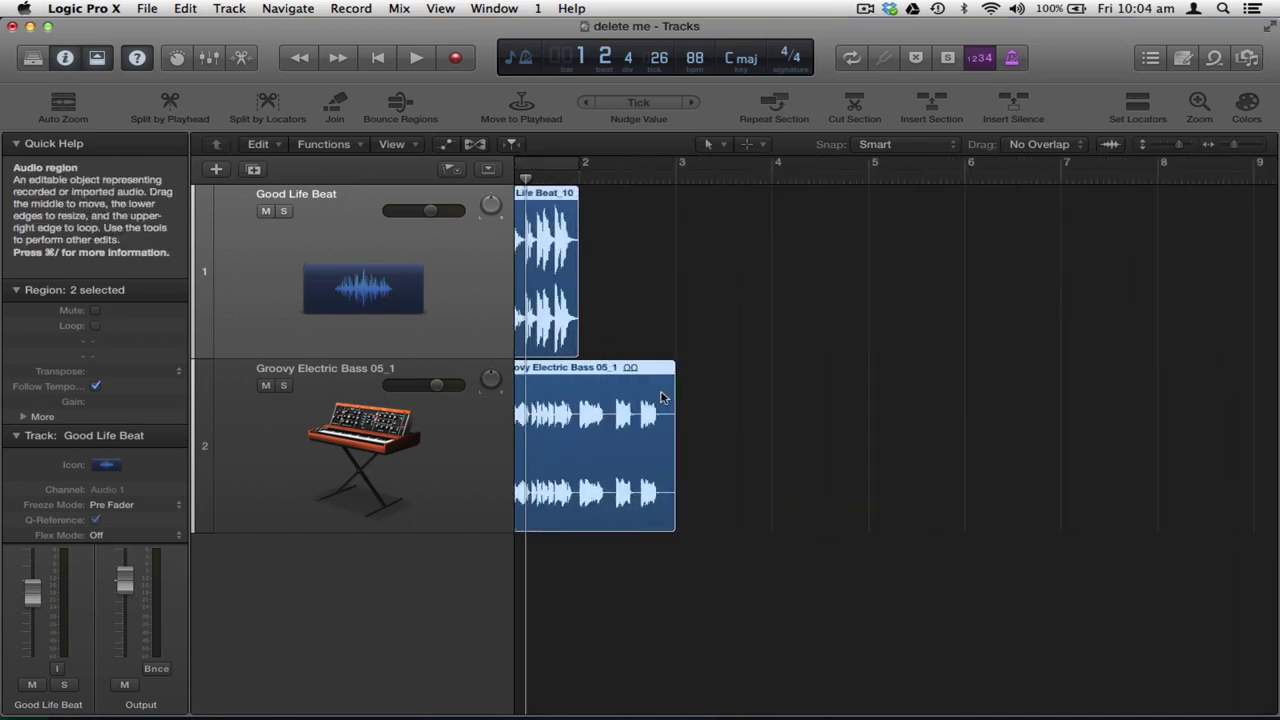
key(super+Right)
scroll(600, 290, right, 1)
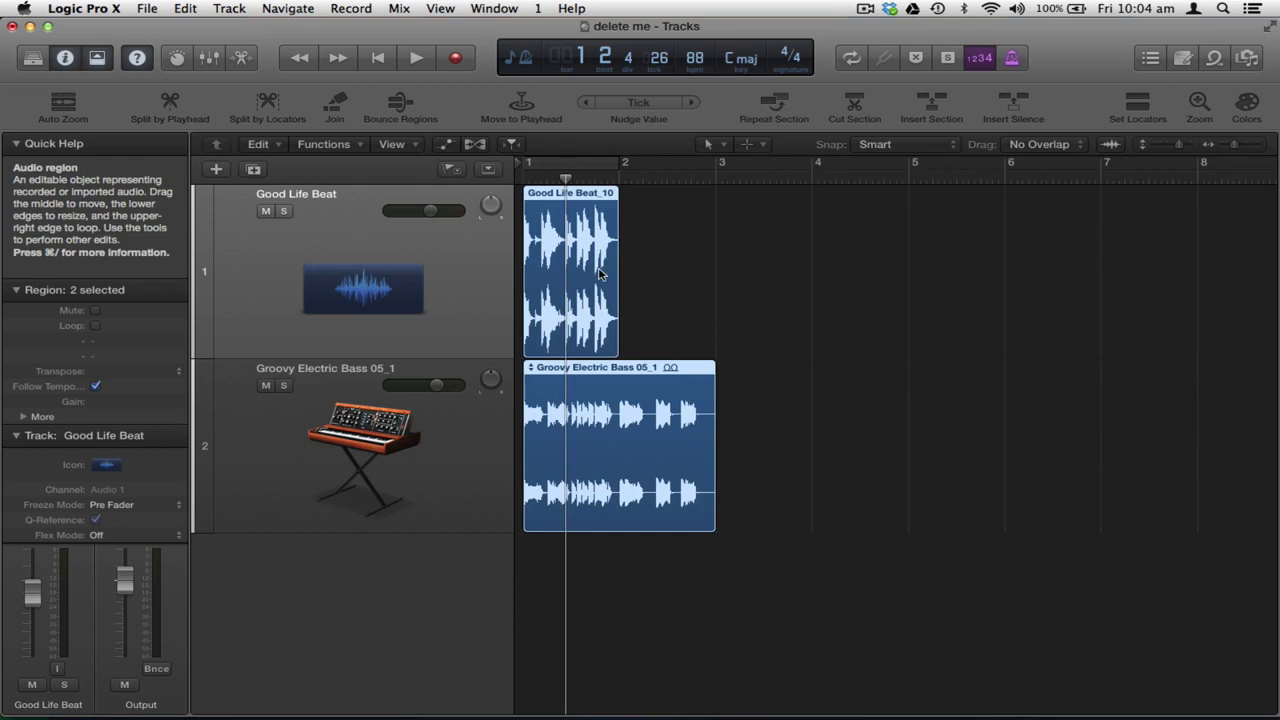
drag(578, 280, 675, 270)
key(super+z)
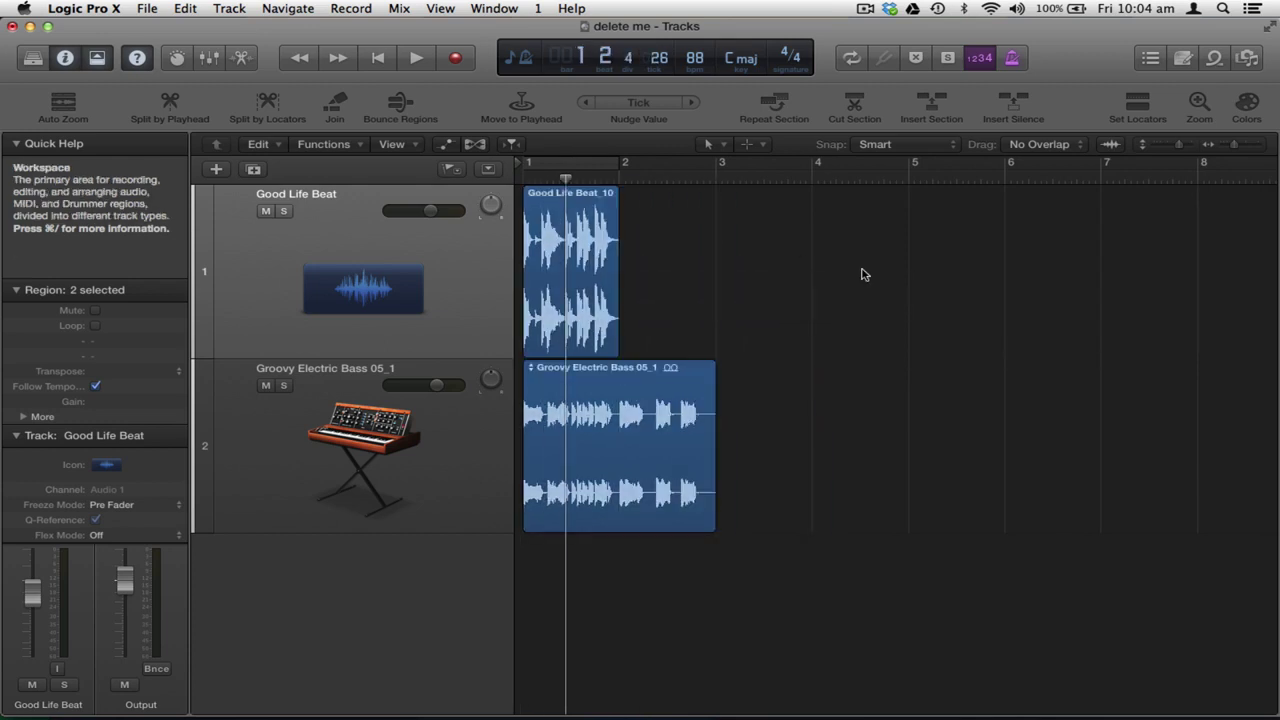
click(566, 268)
drag(566, 268, 665, 274)
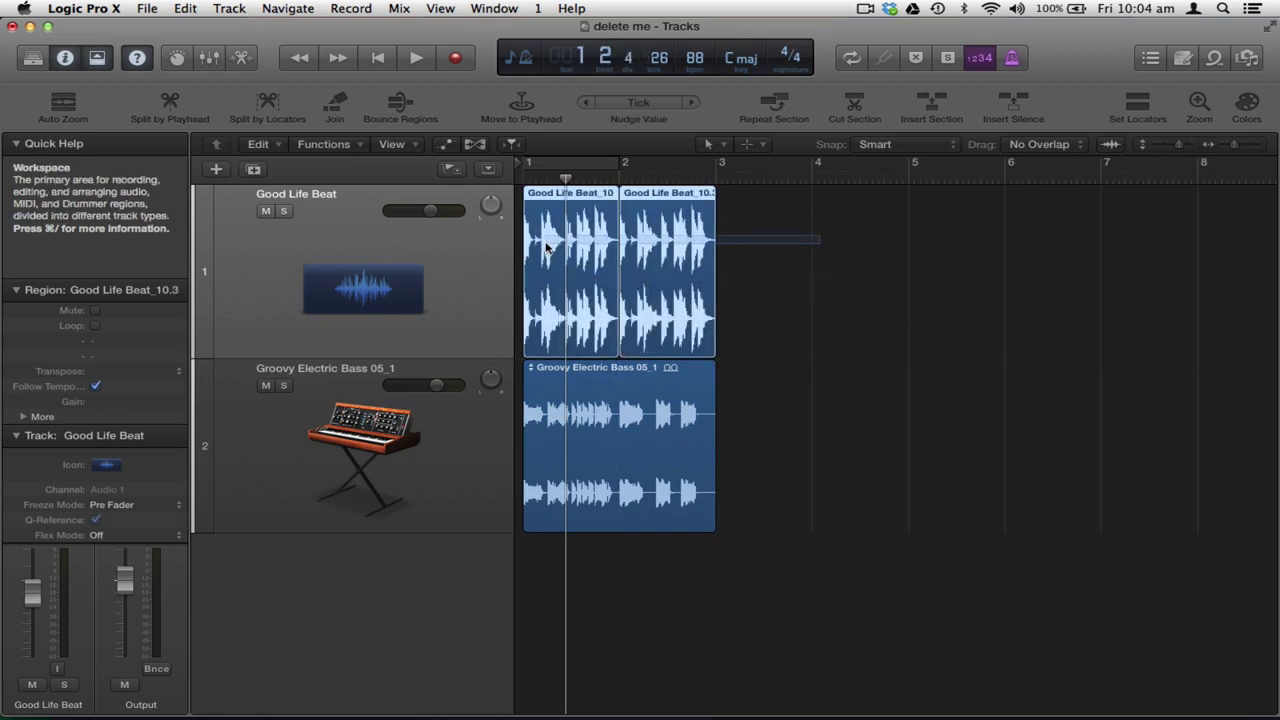
Step: Select both Good Life Beat regions and copy the pair to bars 3 and 4 and to bars 6 and 7
shift+click(547, 247)
drag(547, 247, 766, 246)
click(940, 276)
drag(1015, 286, 1050, 310)
Step: Copy the two-bar Groovy Electric Bass region to bar 3 and to bar 6
click(631, 468)
drag(595, 462, 1094, 454)
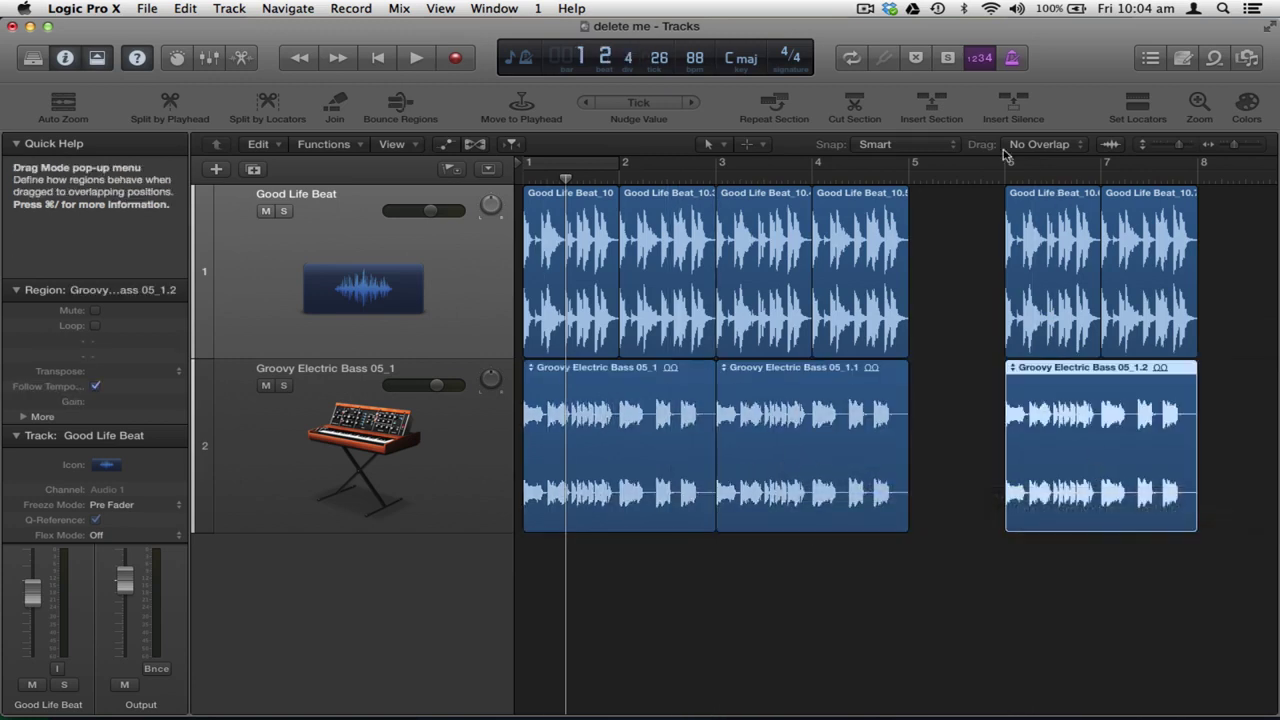
Step: Set the cycle area to run from bar 6 to bar 7
drag(1008, 168, 1087, 170)
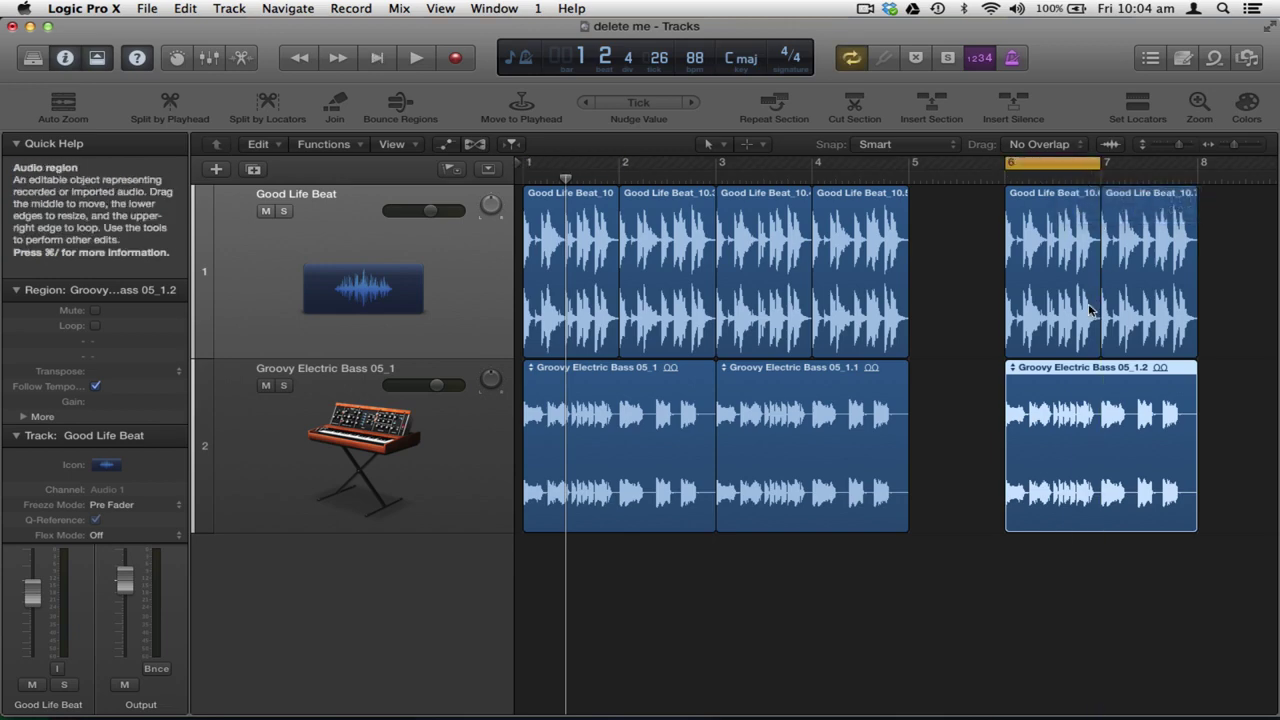
scroll(1088, 309, up, 10)
scroll(1088, 309, up, 8)
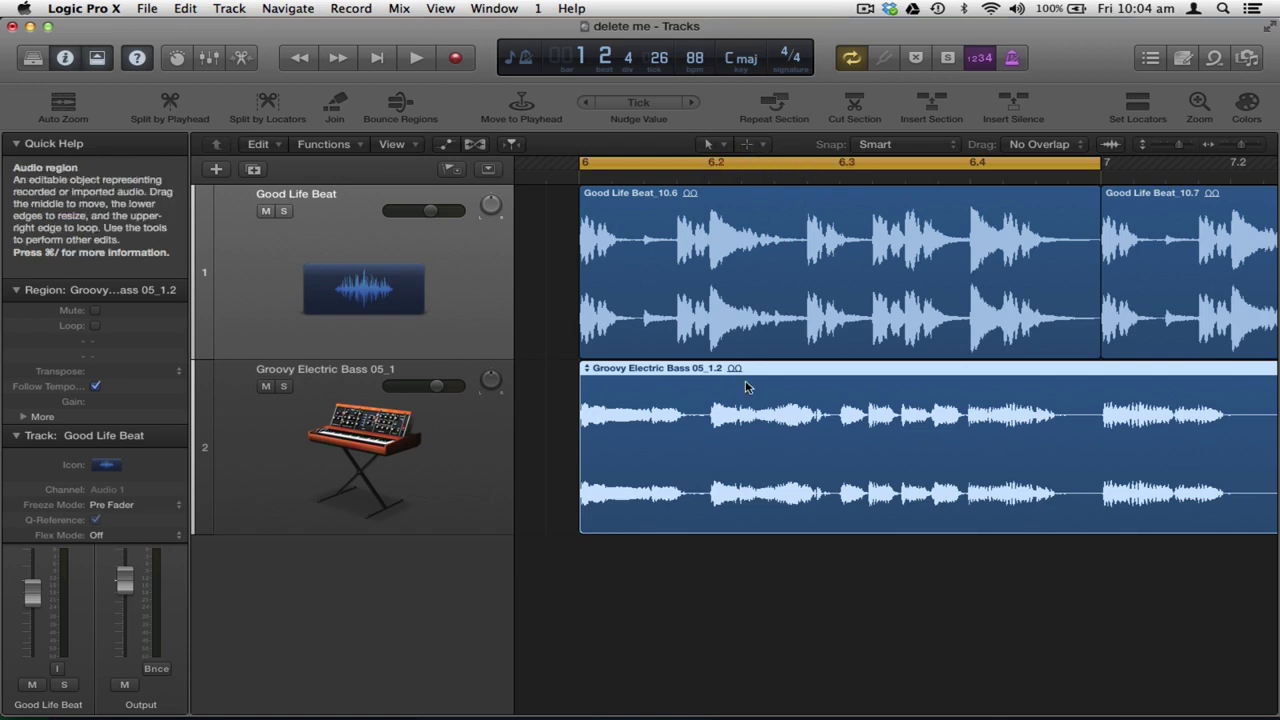
Step: Try deleting the section from beat 6.2 to just before 6.3 across both tracks, play the result and undo it
drag(706, 218, 810, 415)
key(ctrl+m)
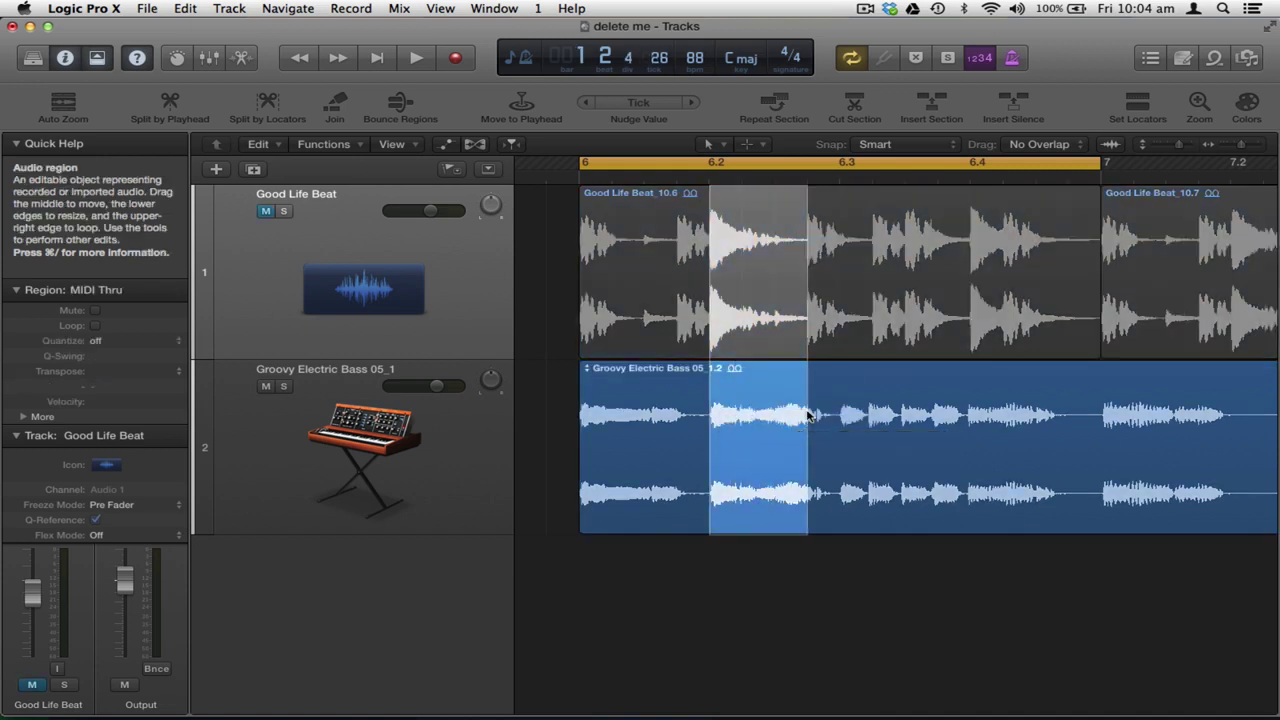
key(ctrl+m)
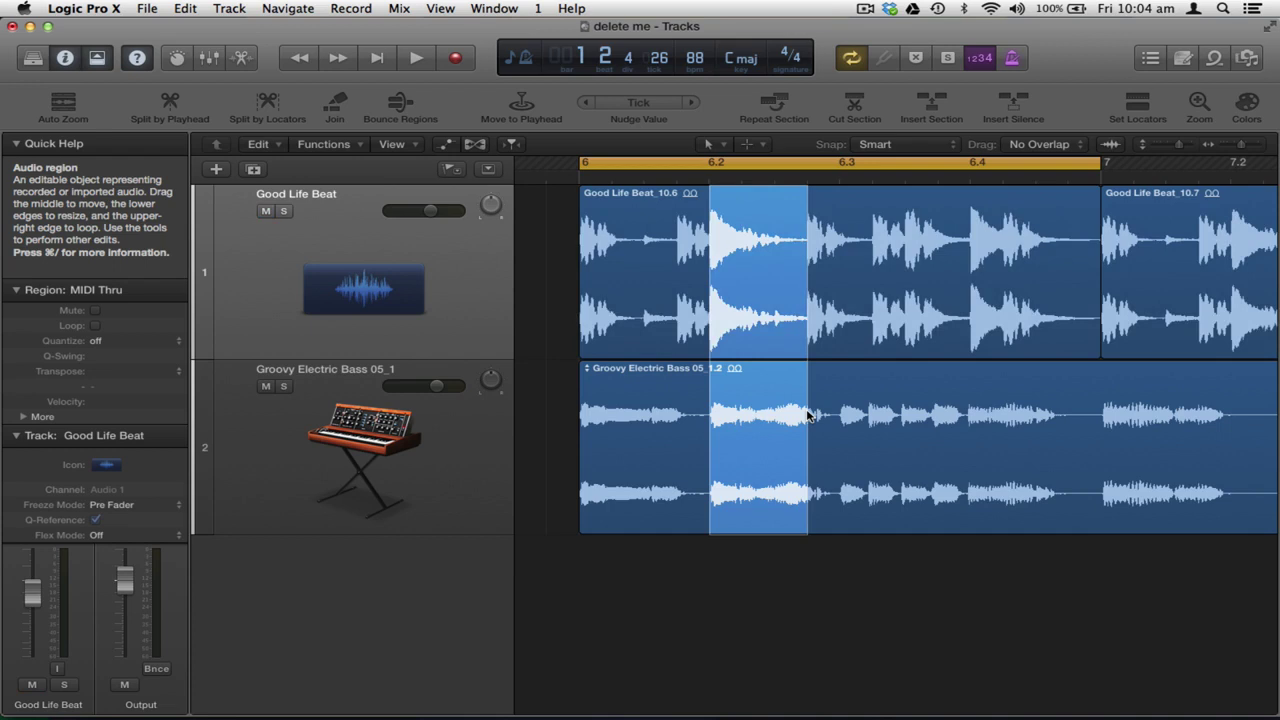
key(Delete)
key(space)
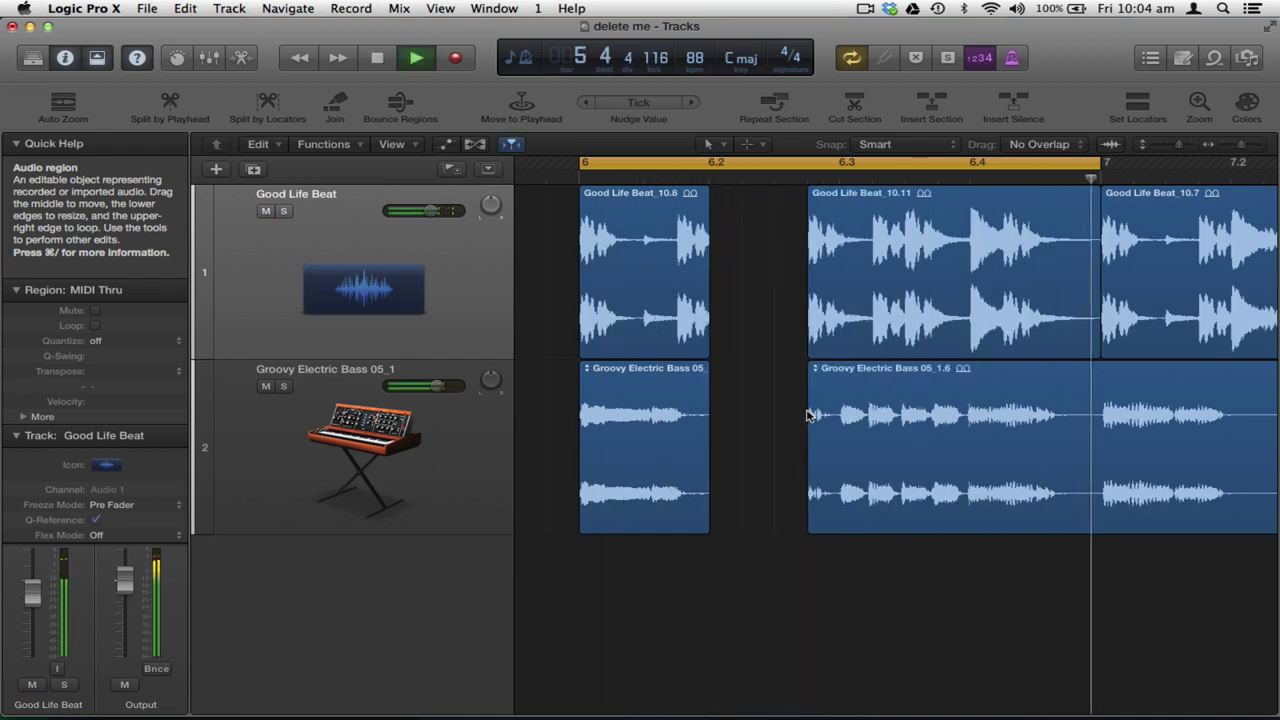
key(space)
key(super+z)
key(super+z)
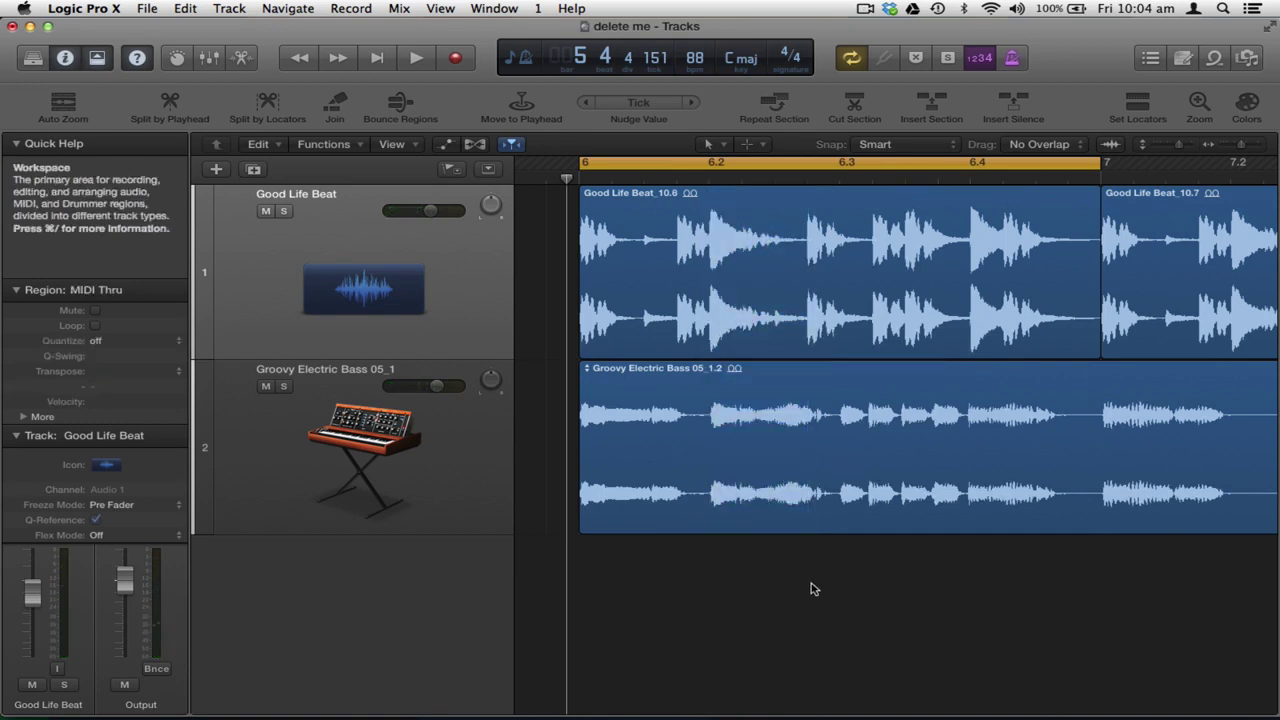
Step: Delete the short section just before beat 6.2 across both tracks and play the cycled bar to hear the gap
drag(677, 241, 706, 500)
key(Delete)
key(space)
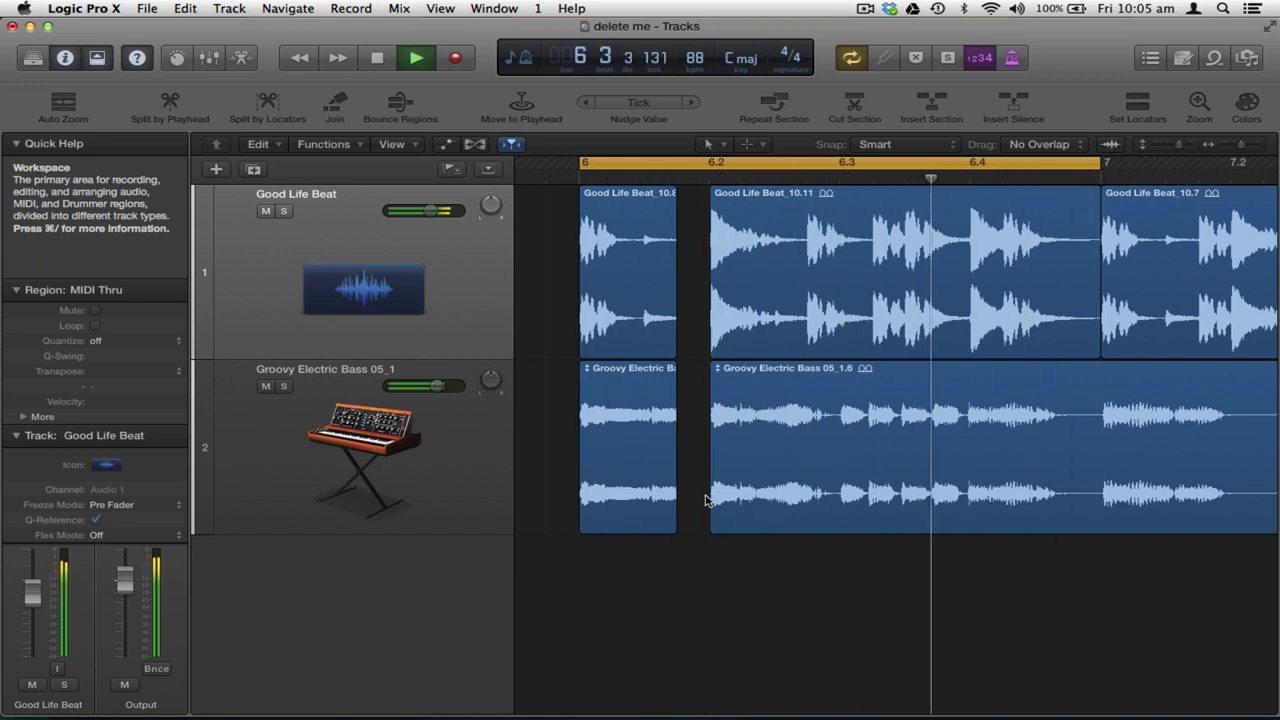
key(space)
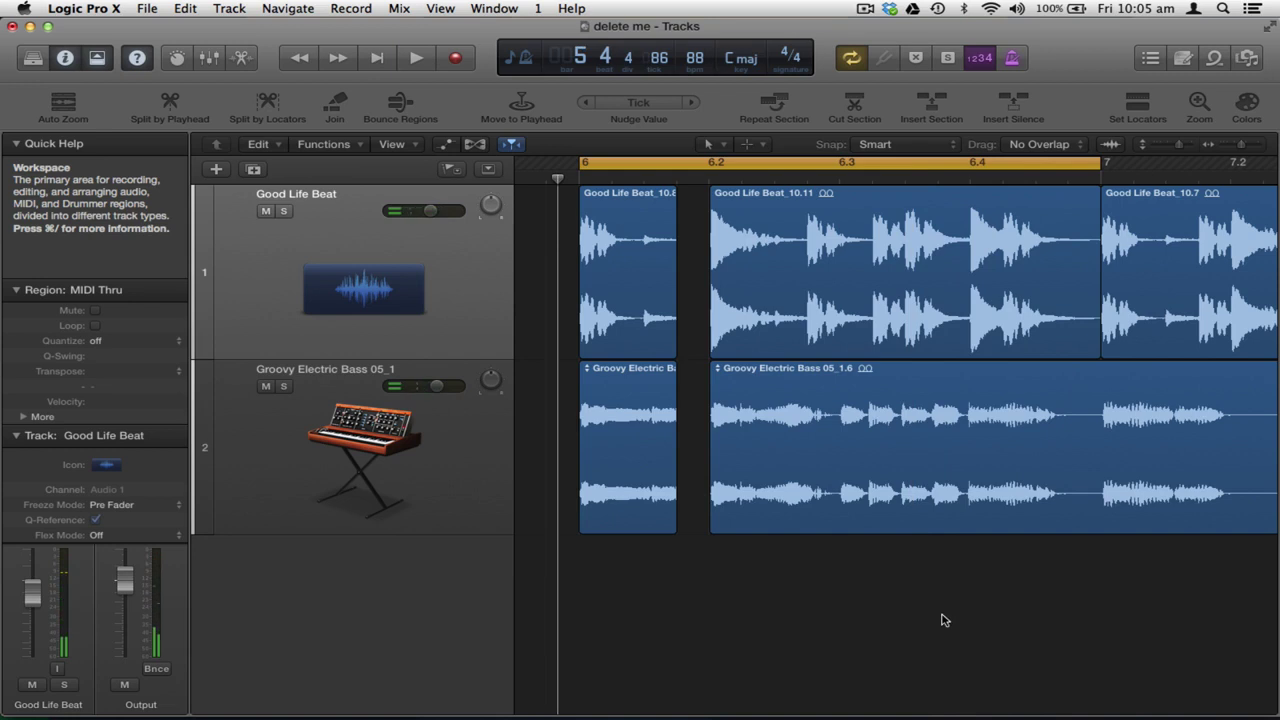
Step: Open the Loop Browser and reset the Bass and Electric keyword filters
key(z)
key(super+Up)
key(super+Left)
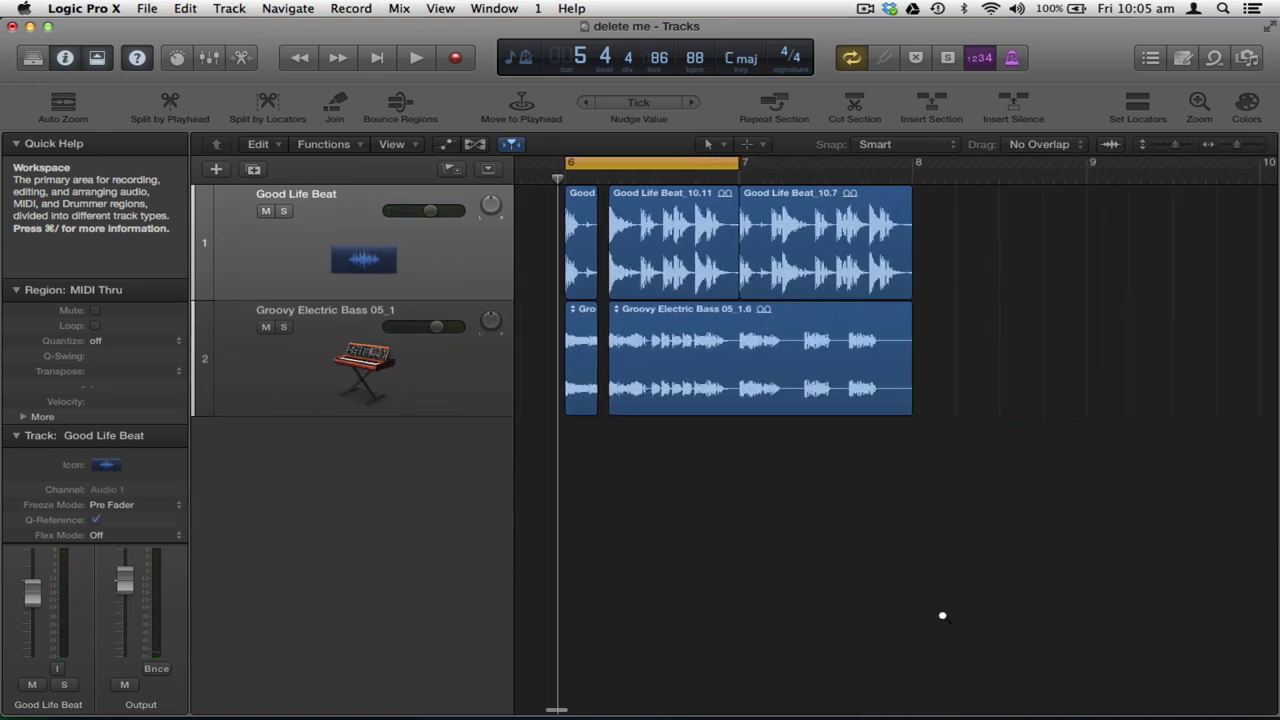
key(super+Right)
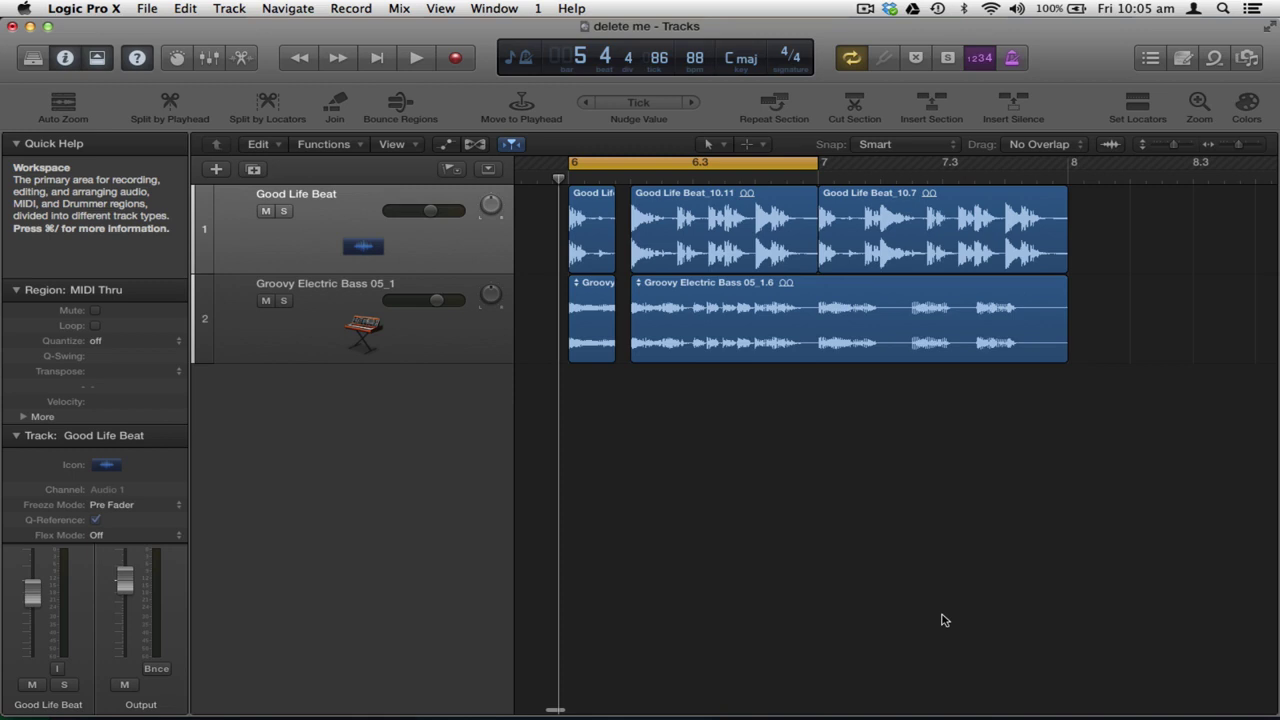
key(o)
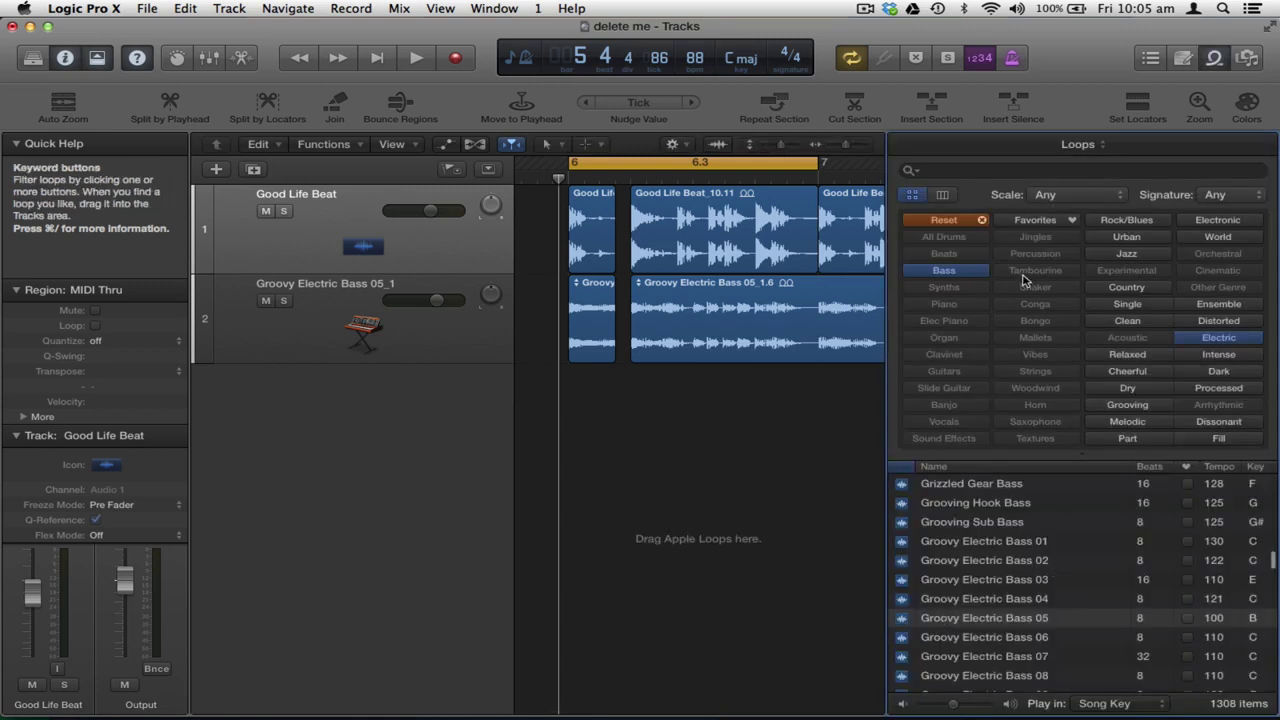
click(978, 222)
Step: Search the loops for "deal bre"
click(1040, 172)
scroll(1048, 512, down, 15)
scroll(1048, 512, up, 3)
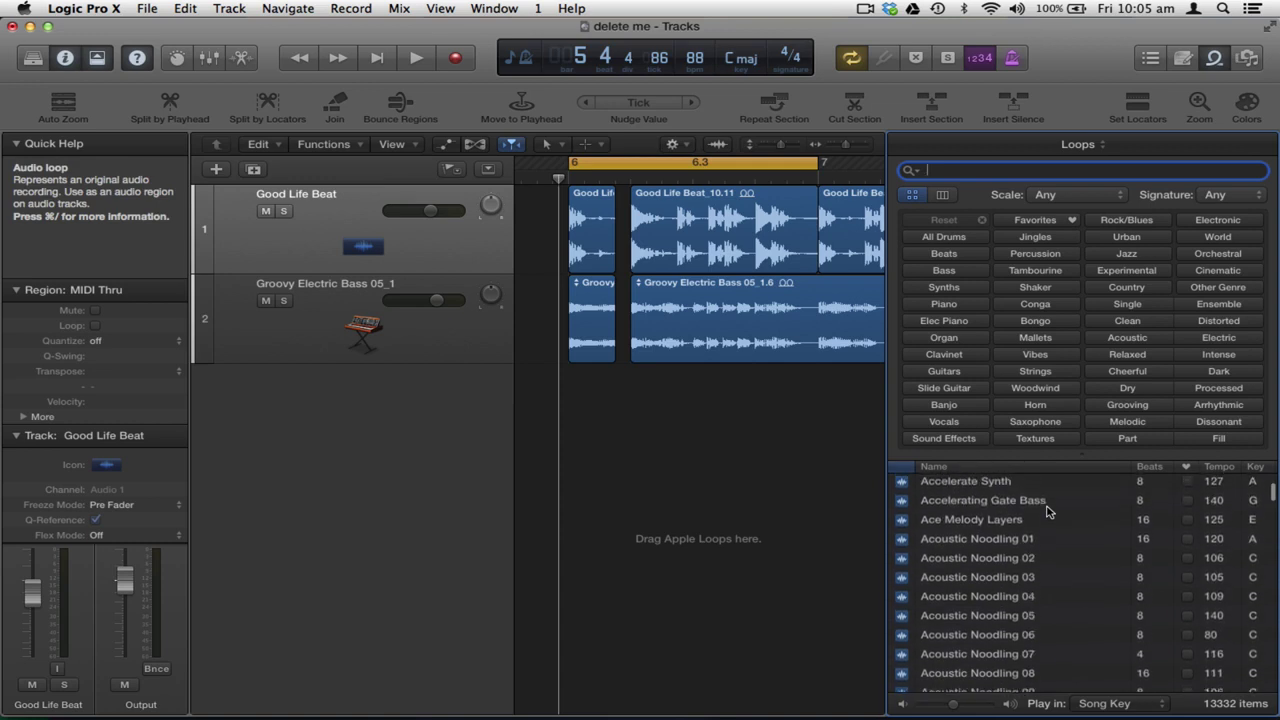
scroll(1048, 512, up, 10)
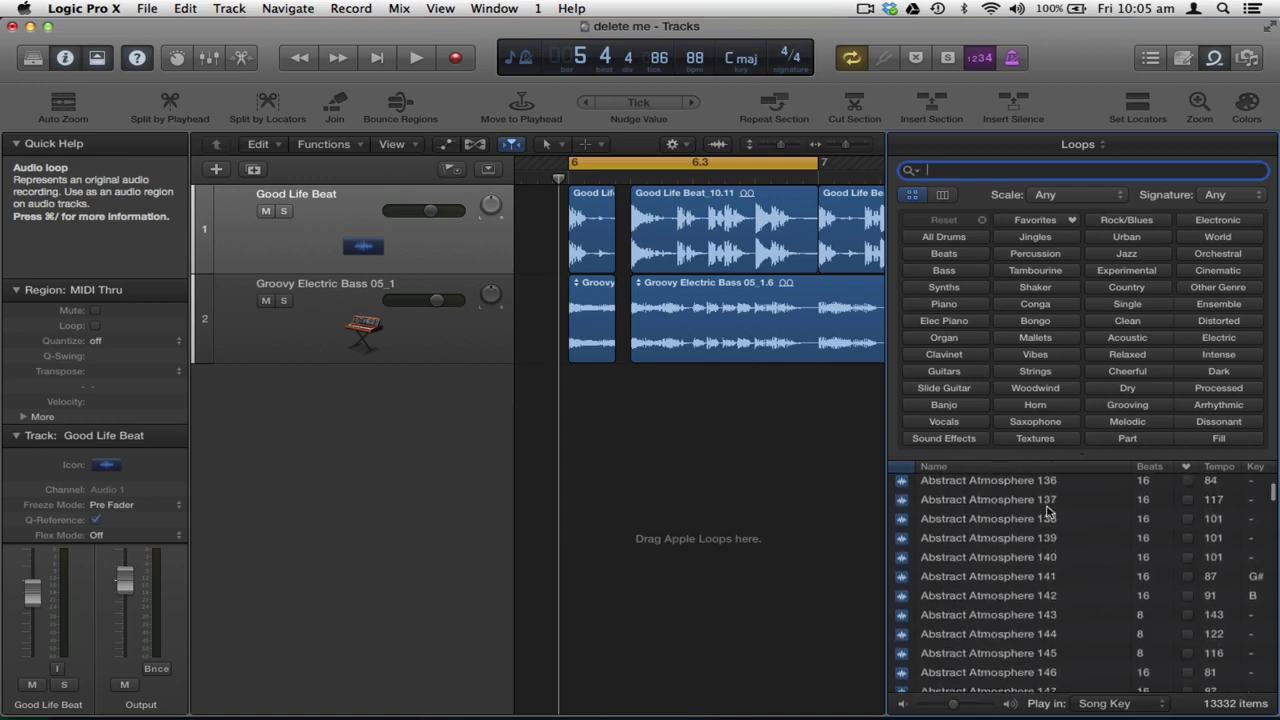
text(deal )
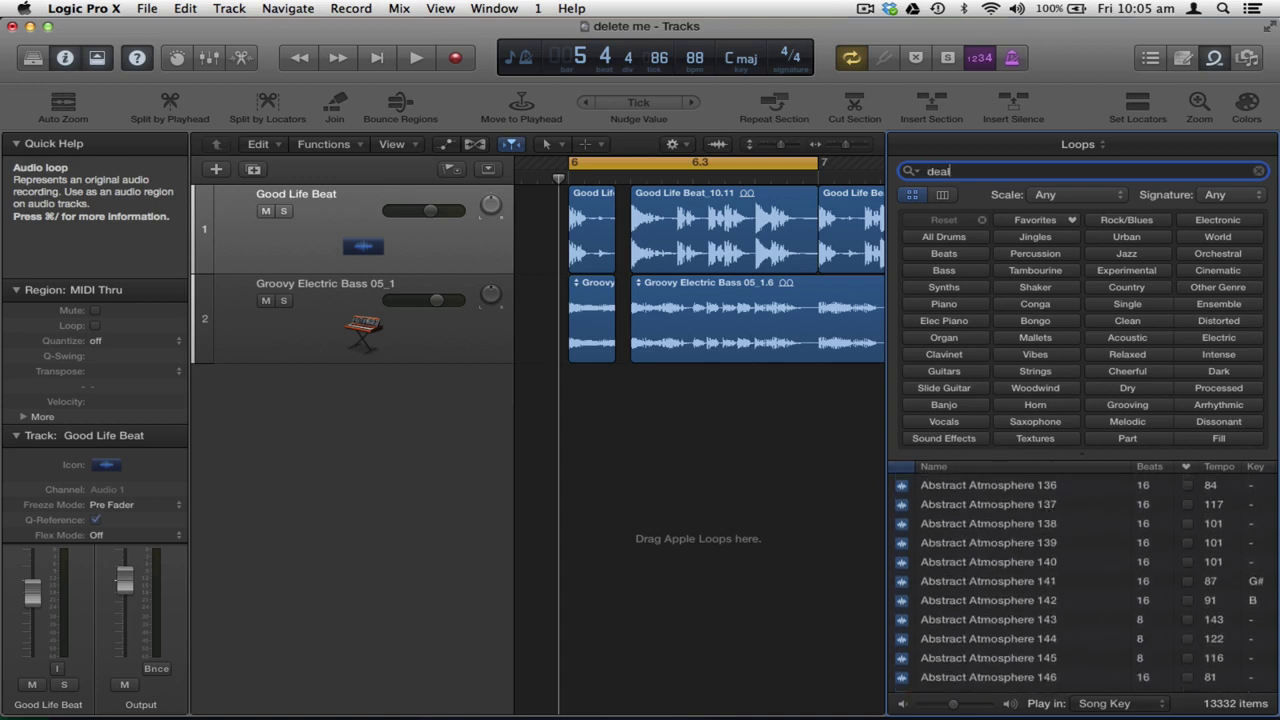
text(bre)
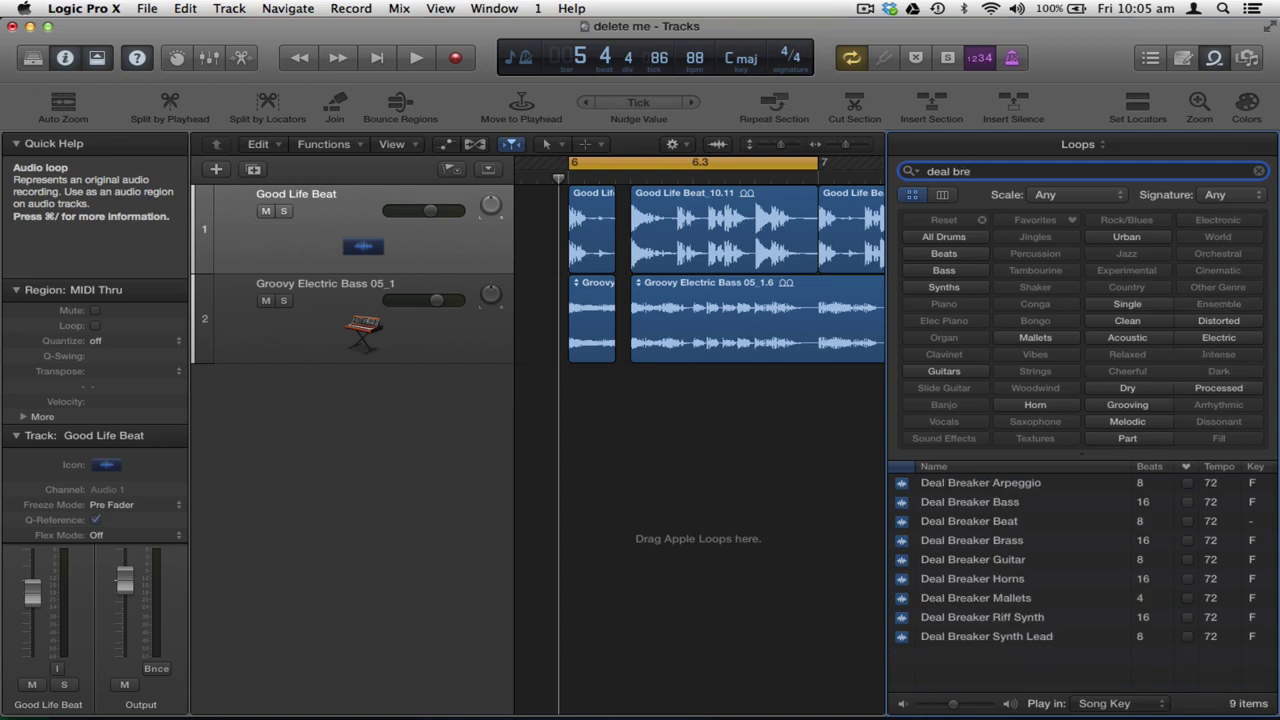
Step: Preview the Deal Breaker Arpeggio loop, mark it as a favorite and filter the loops to Favorites
click(1052, 490)
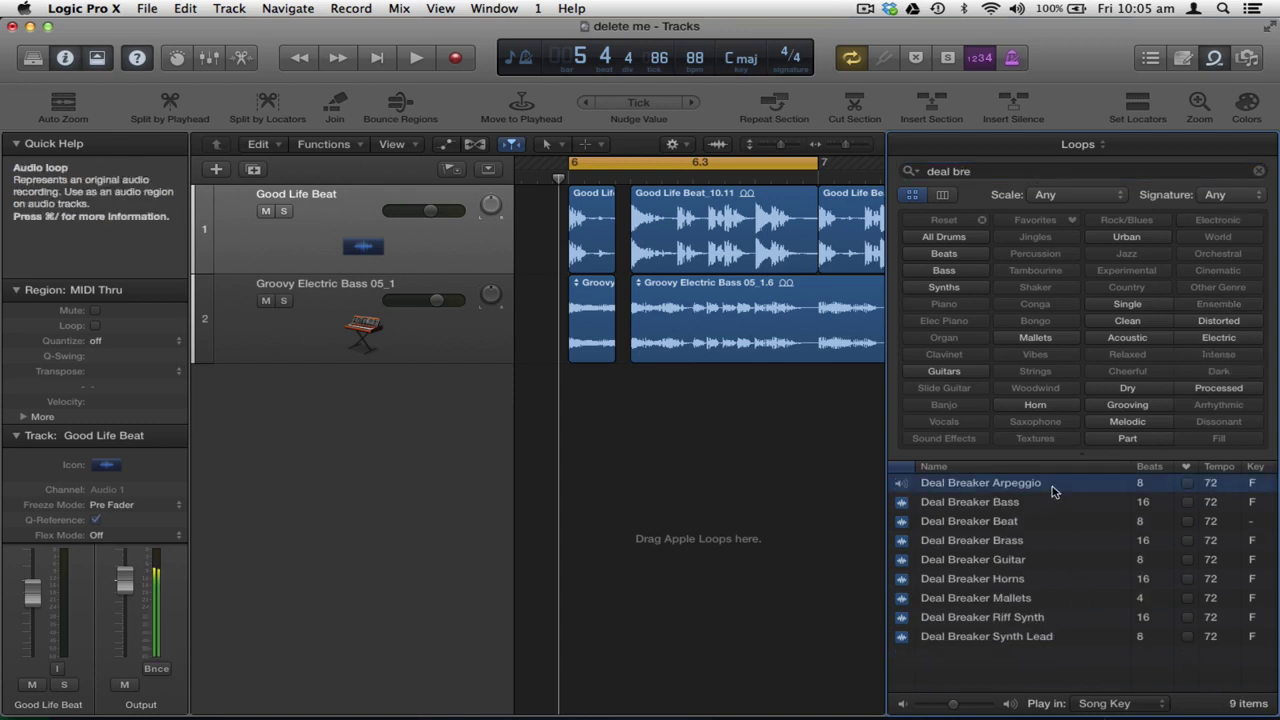
click(1188, 484)
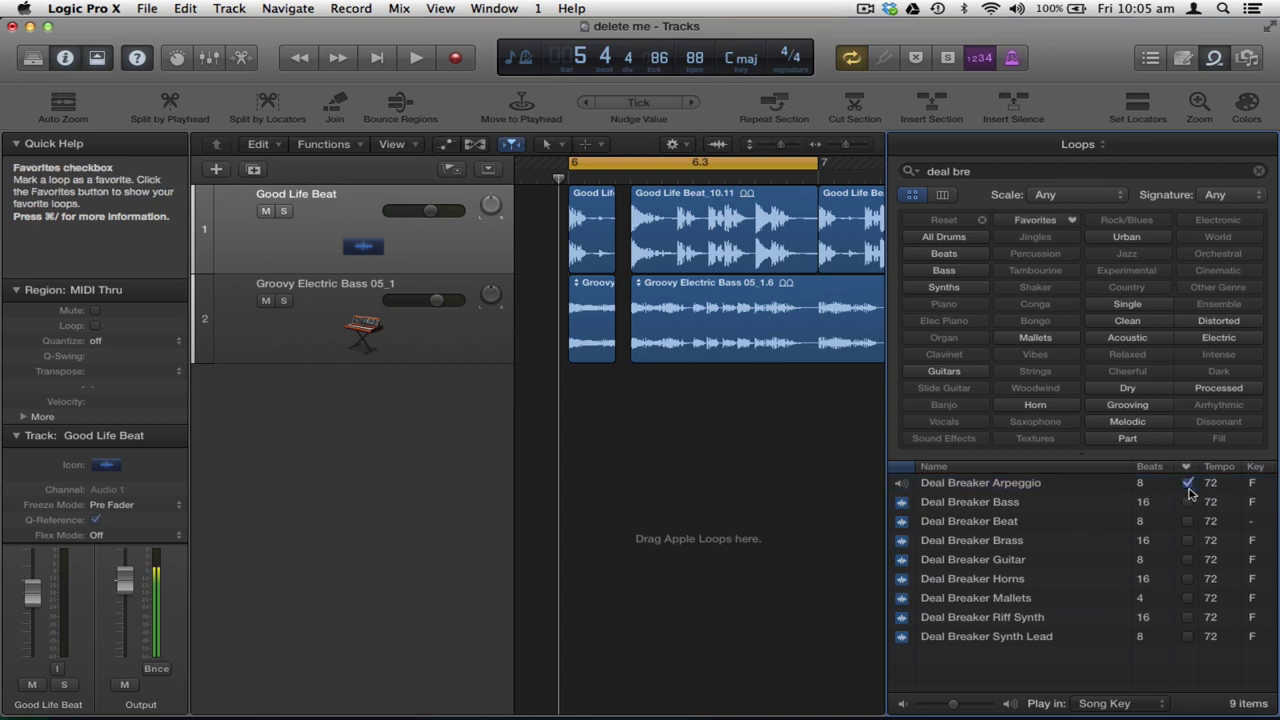
click(1035, 222)
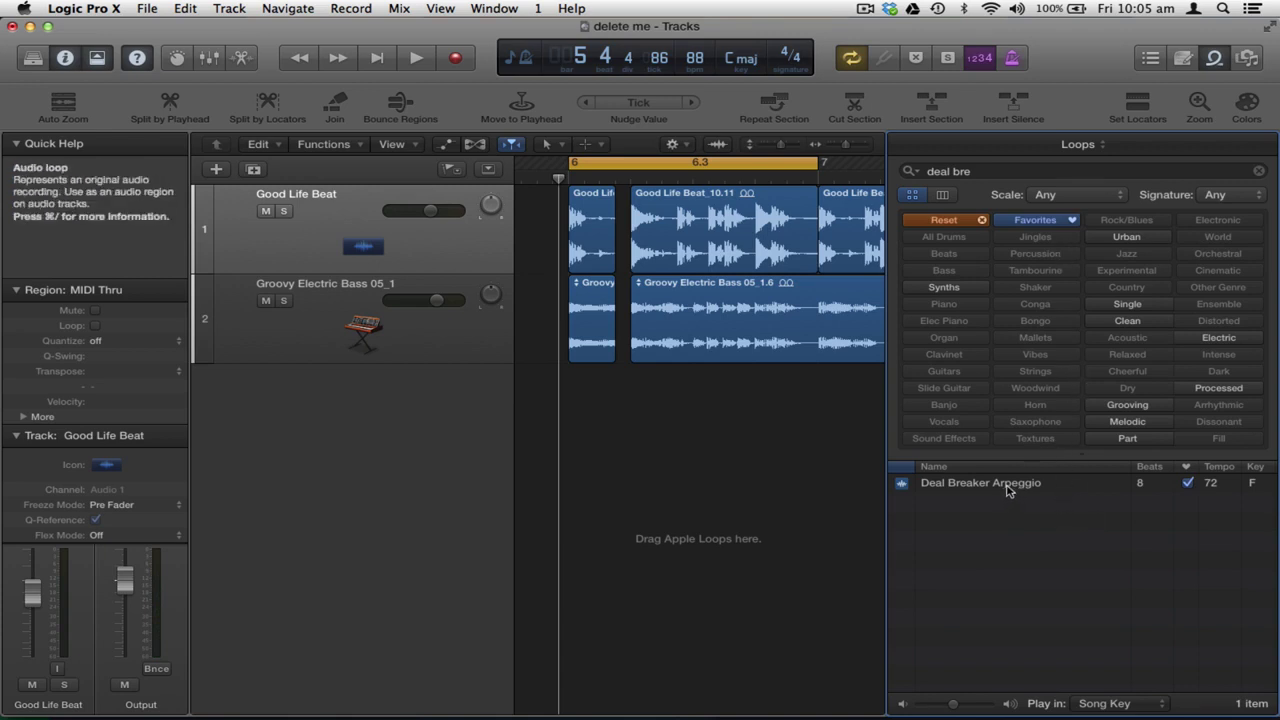
Step: Add the Deal Breaker Arpeggio loop at bar 6 on a new track, lower that track's volume and play the cycled bar
drag(1007, 490, 634, 423)
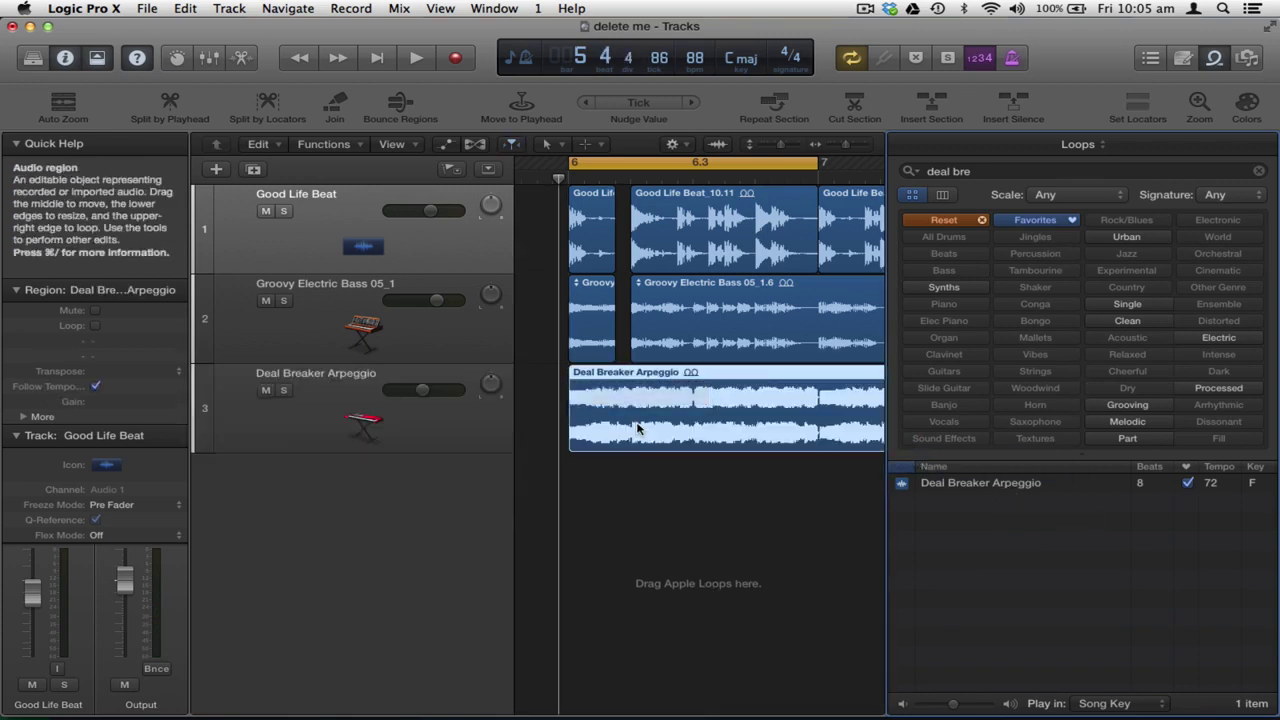
drag(422, 390, 380, 392)
key(space)
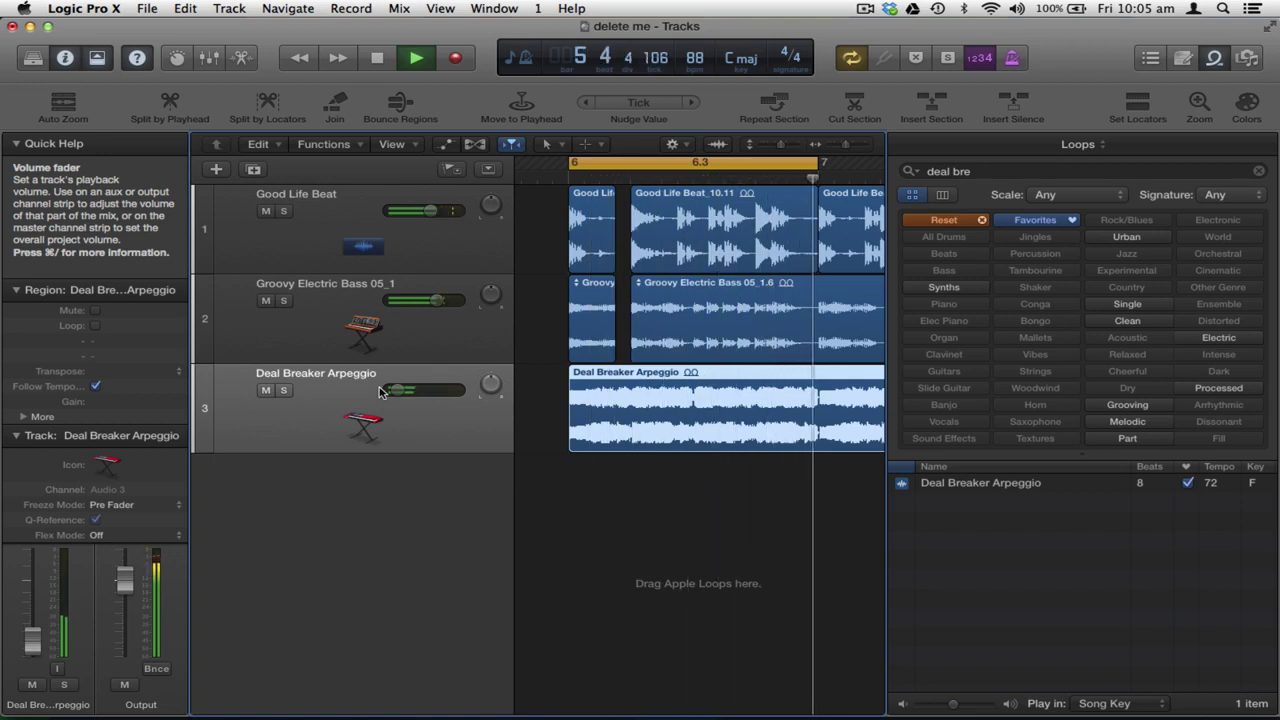
key(space)
Step: Delete the Deal Breaker Arpeggio region and its track
drag(786, 528, 648, 408)
key(Delete)
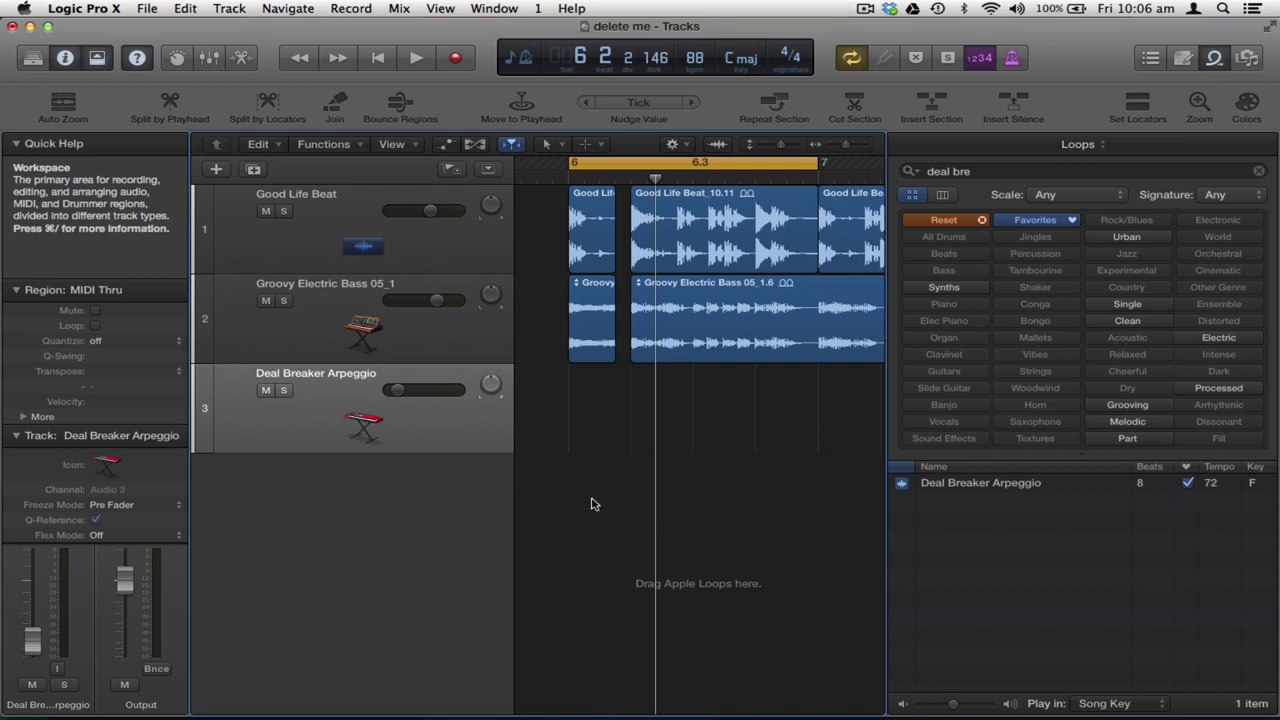
key(super+BackSpace)
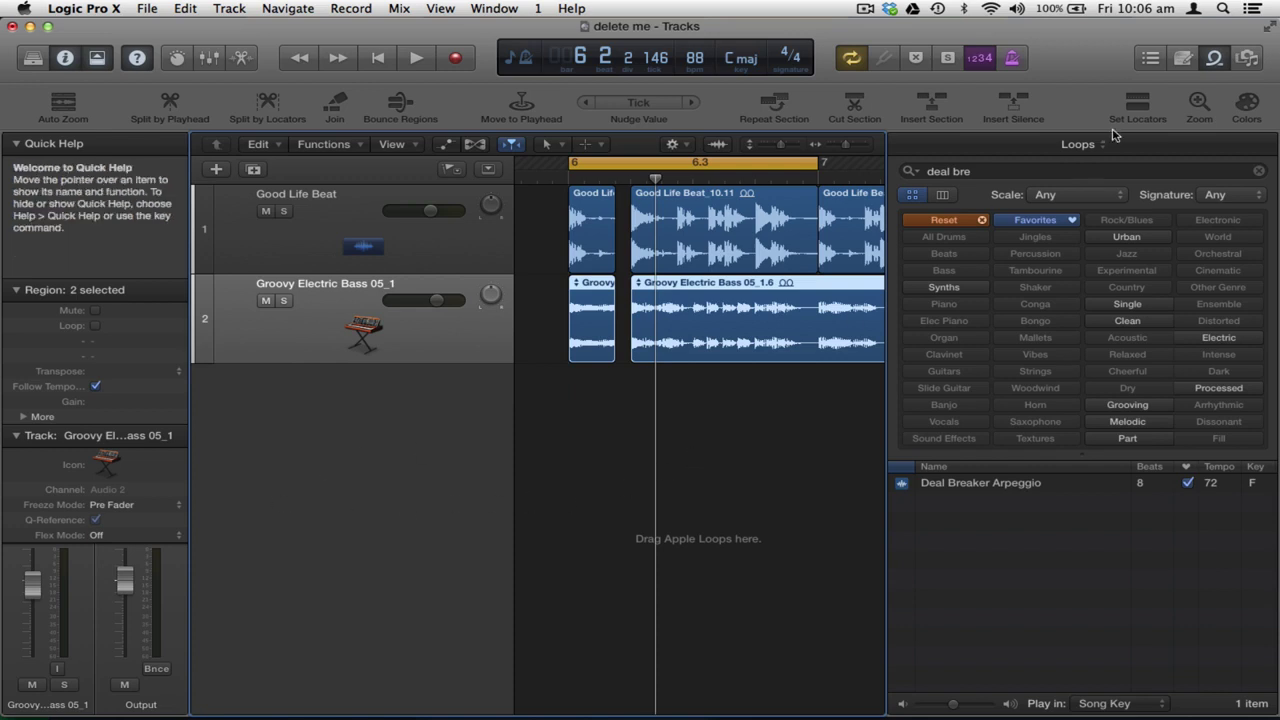
Step: Close the Loop Browser and set the Command-click tool to the Scissors Tool
key(o)
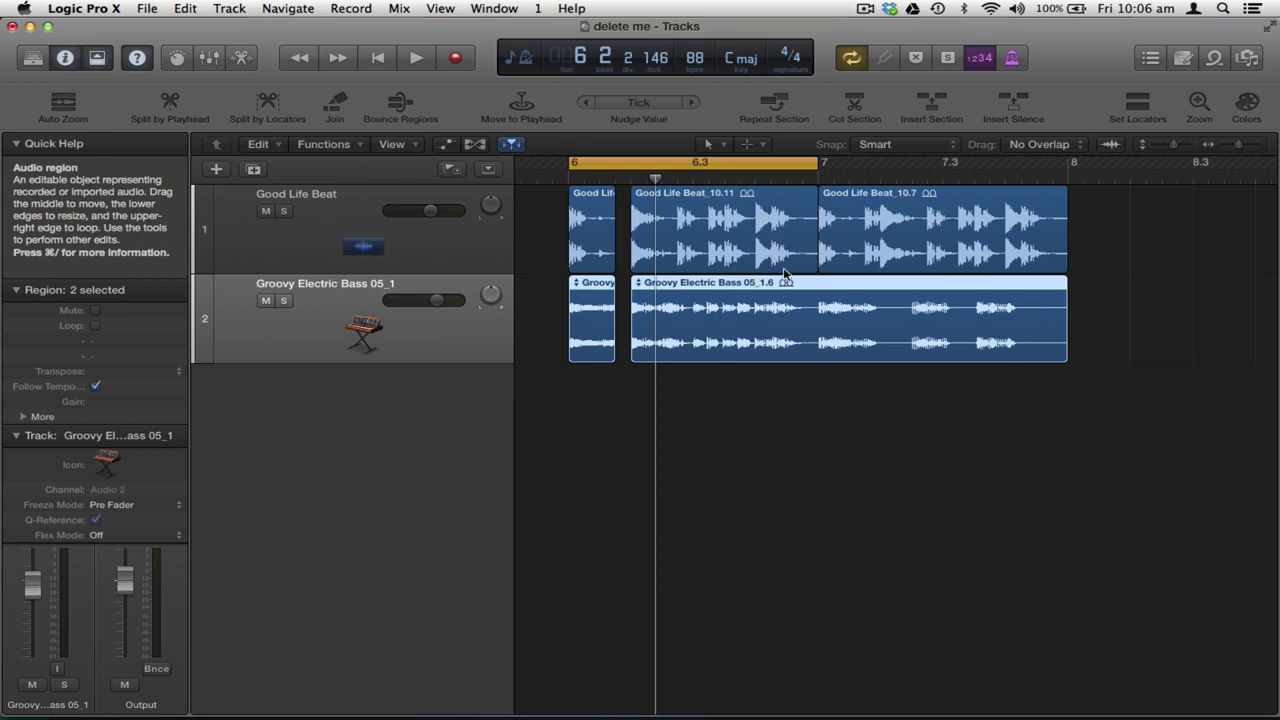
mouse_move(832, 178)
mouse_down()
mouse_move(905, 179)
mouse_move(826, 178)
mouse_up()
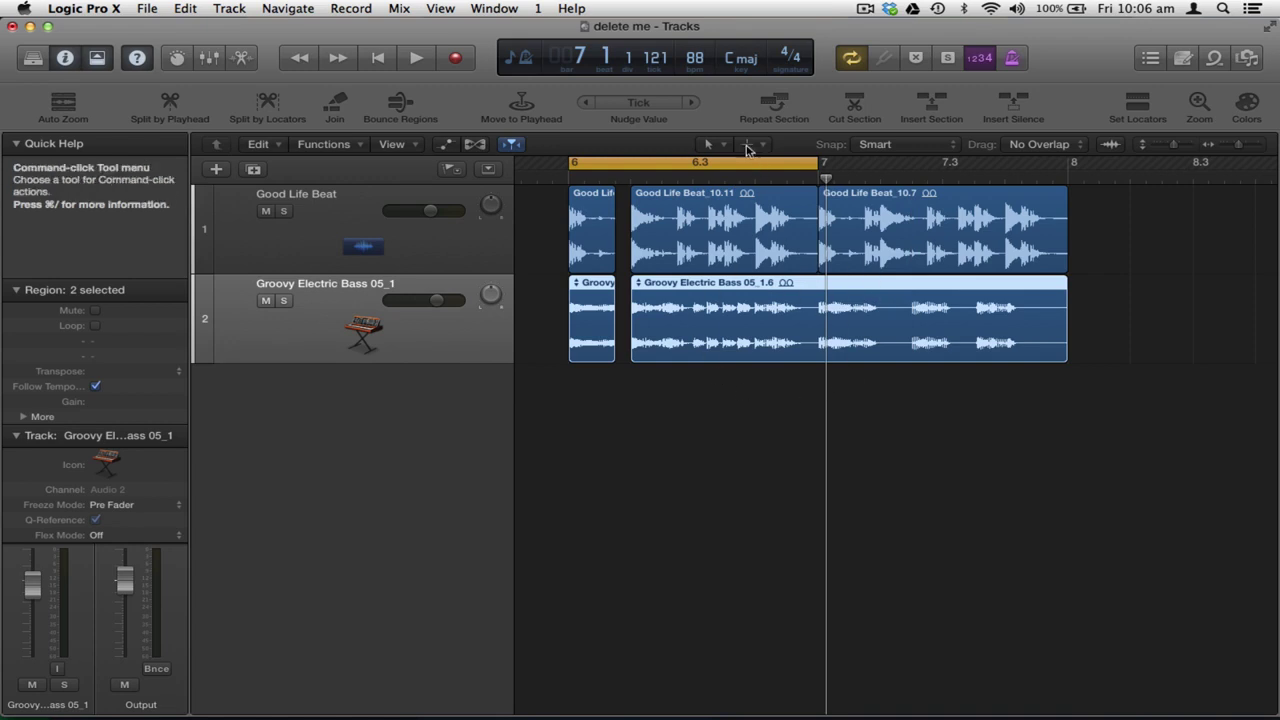
click(724, 147)
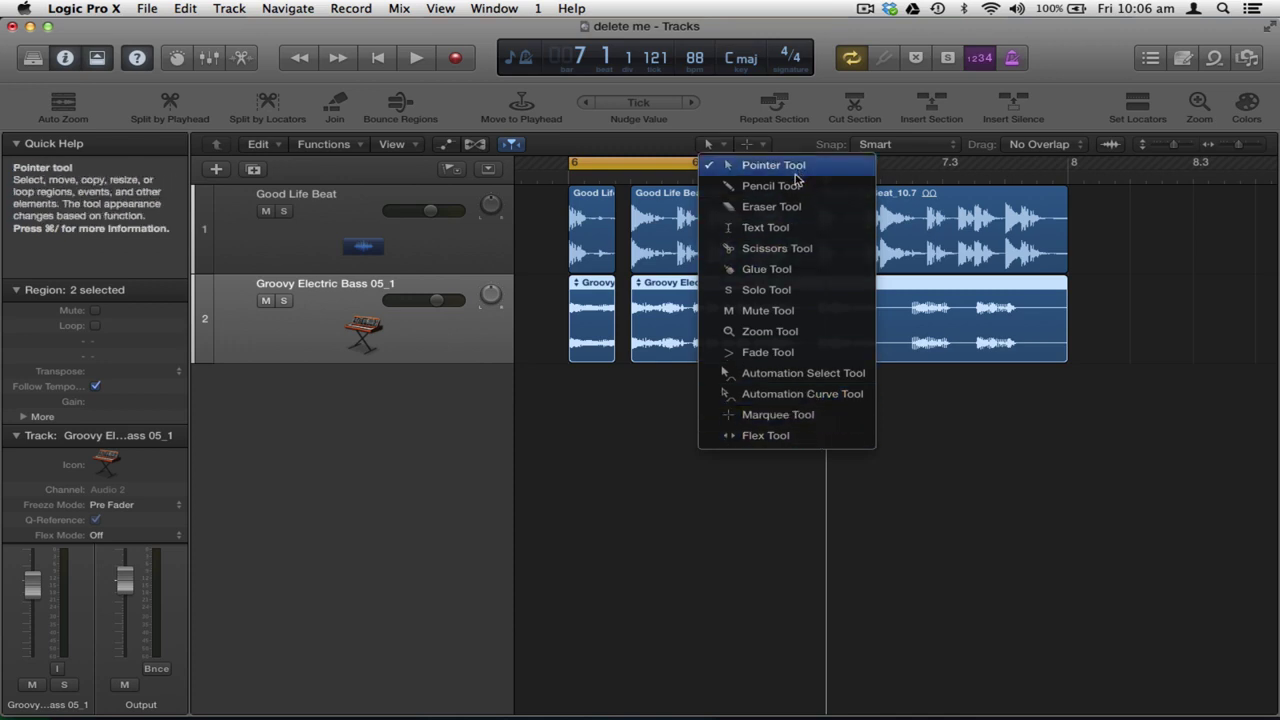
click(735, 556)
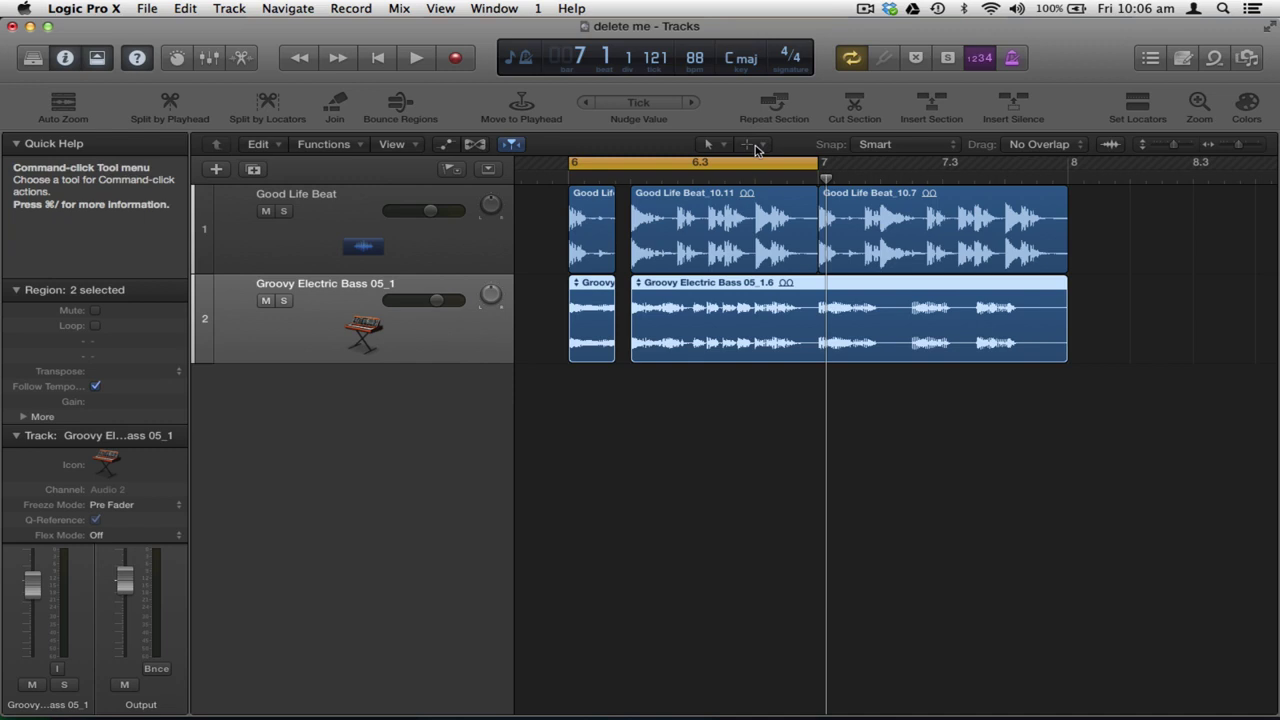
click(752, 146)
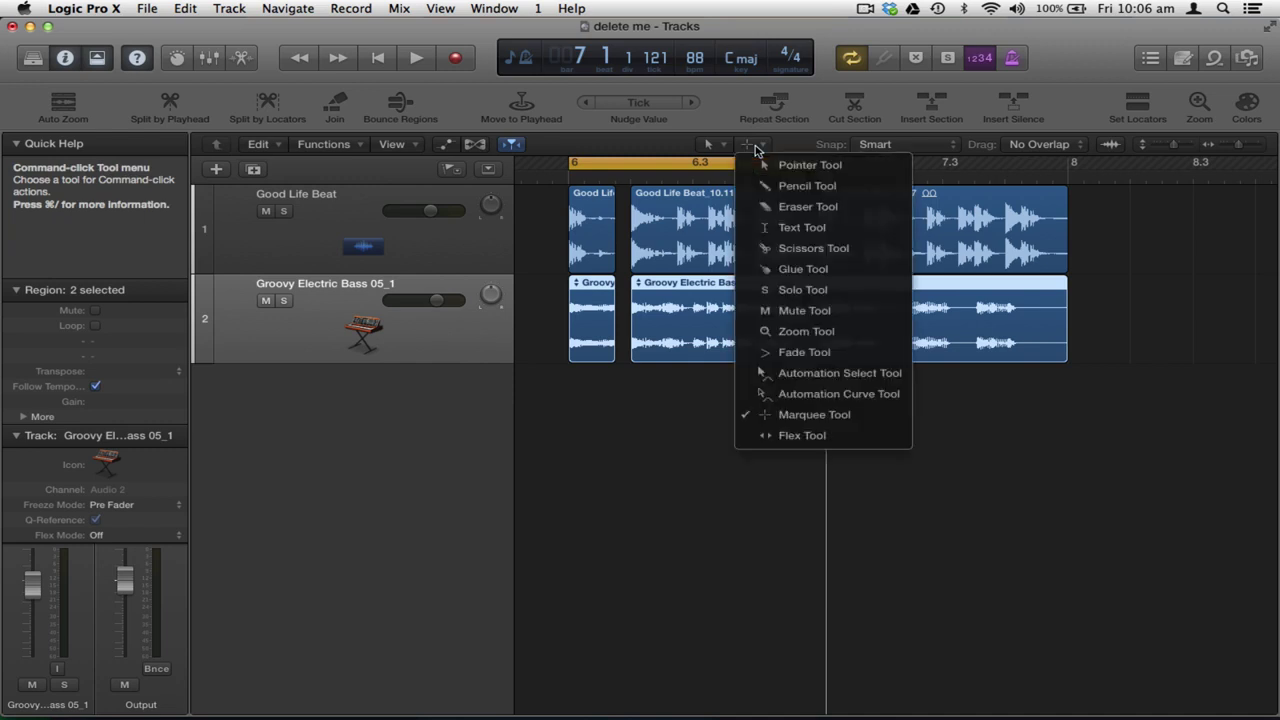
click(808, 248)
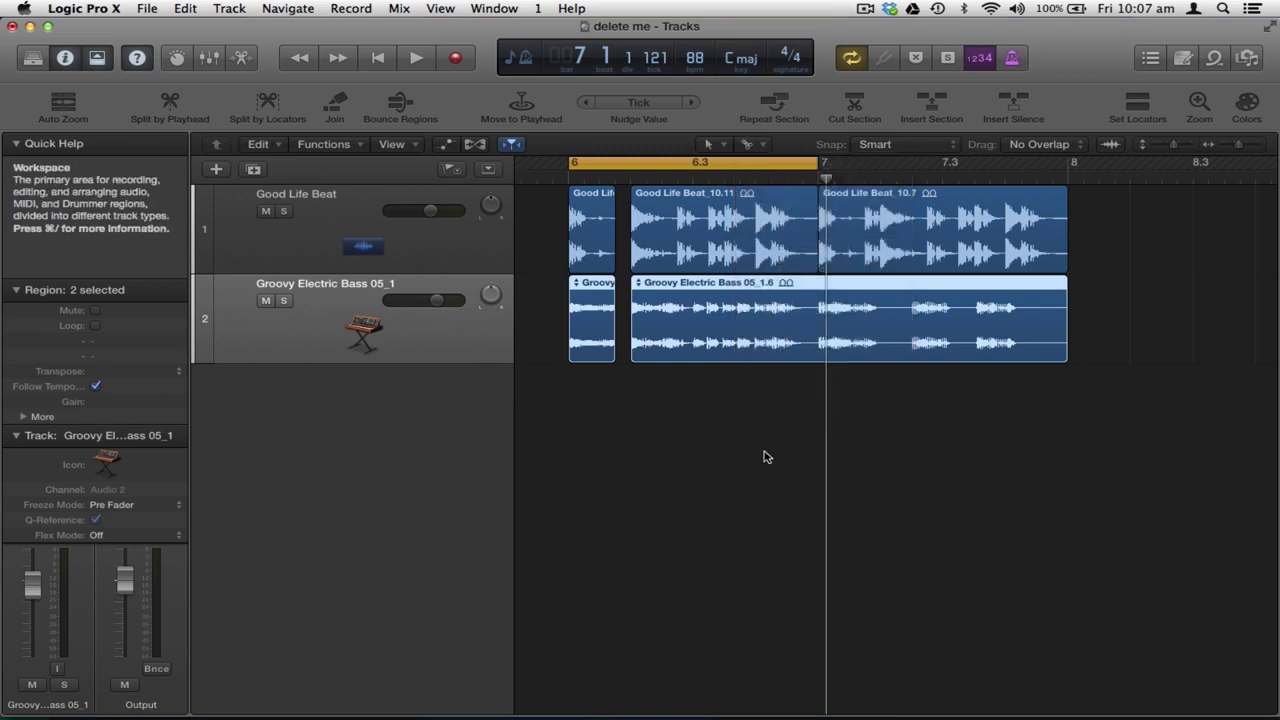
Step: Cut the Good Life Beat region at 6.3.3 and 6.4 with the Scissors Tool and delete the piece between the cuts
key(super+Right)
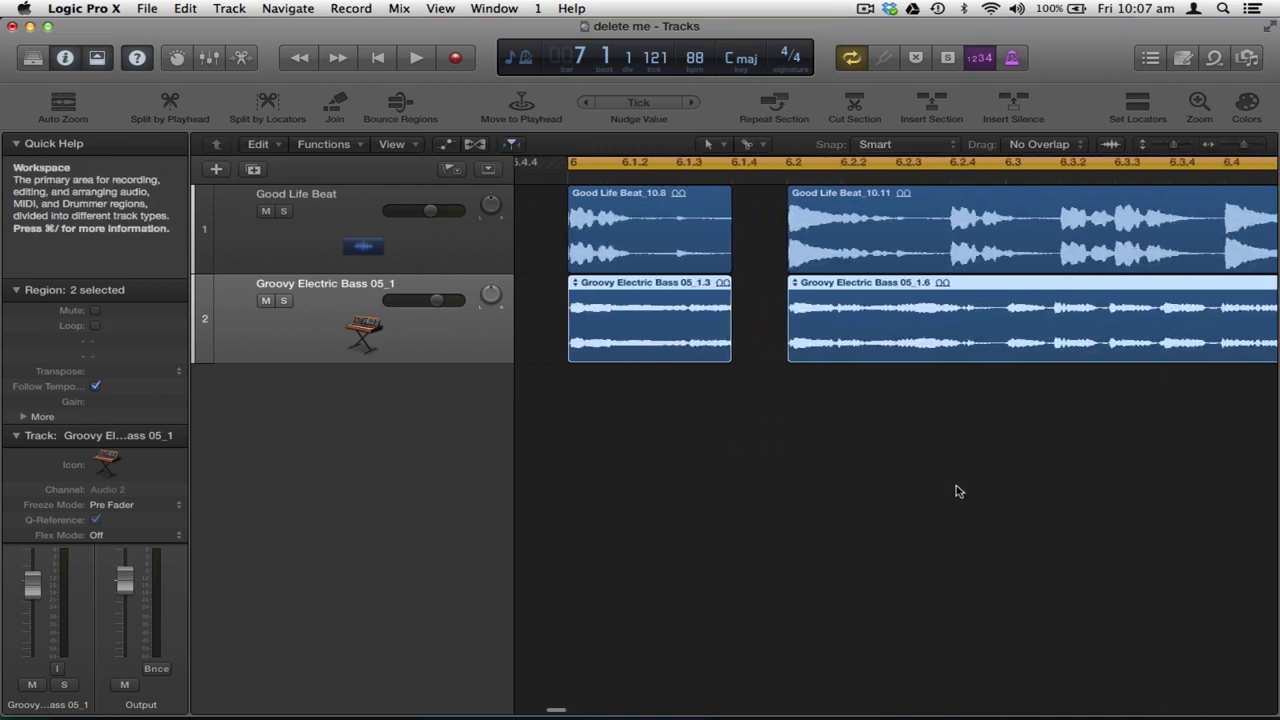
key(super+Right)
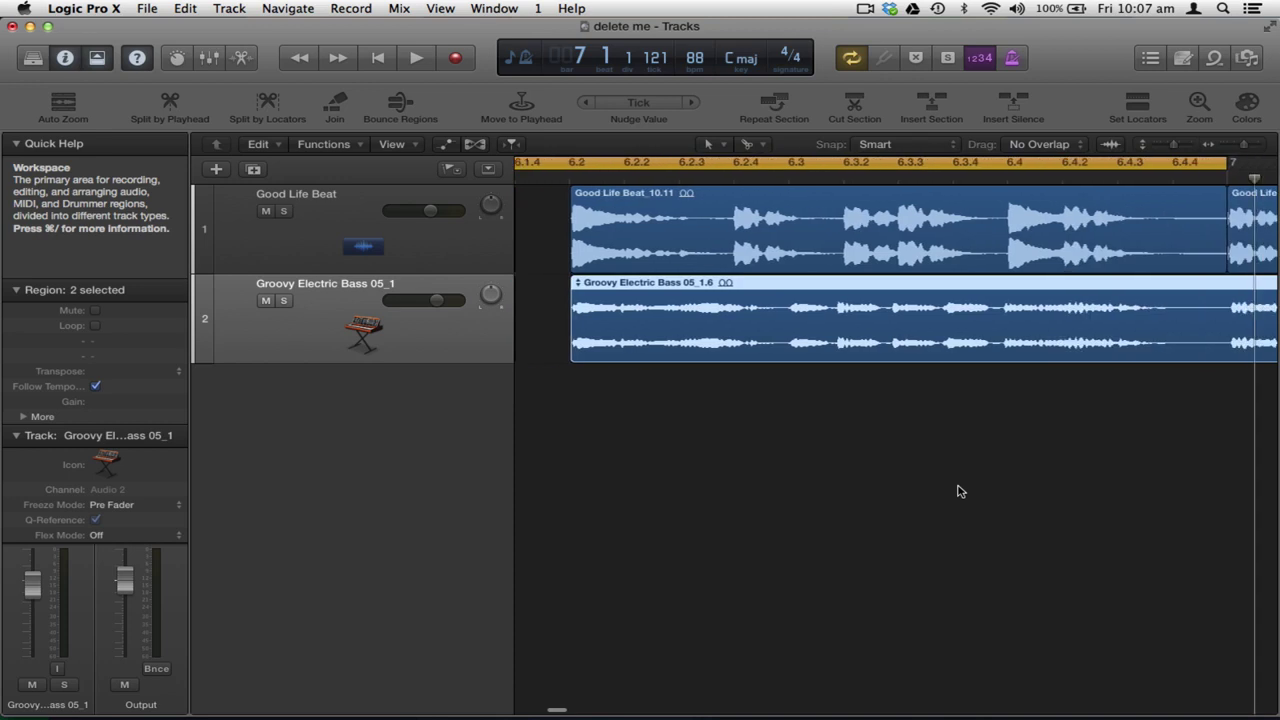
click(898, 233)
click(1006, 231)
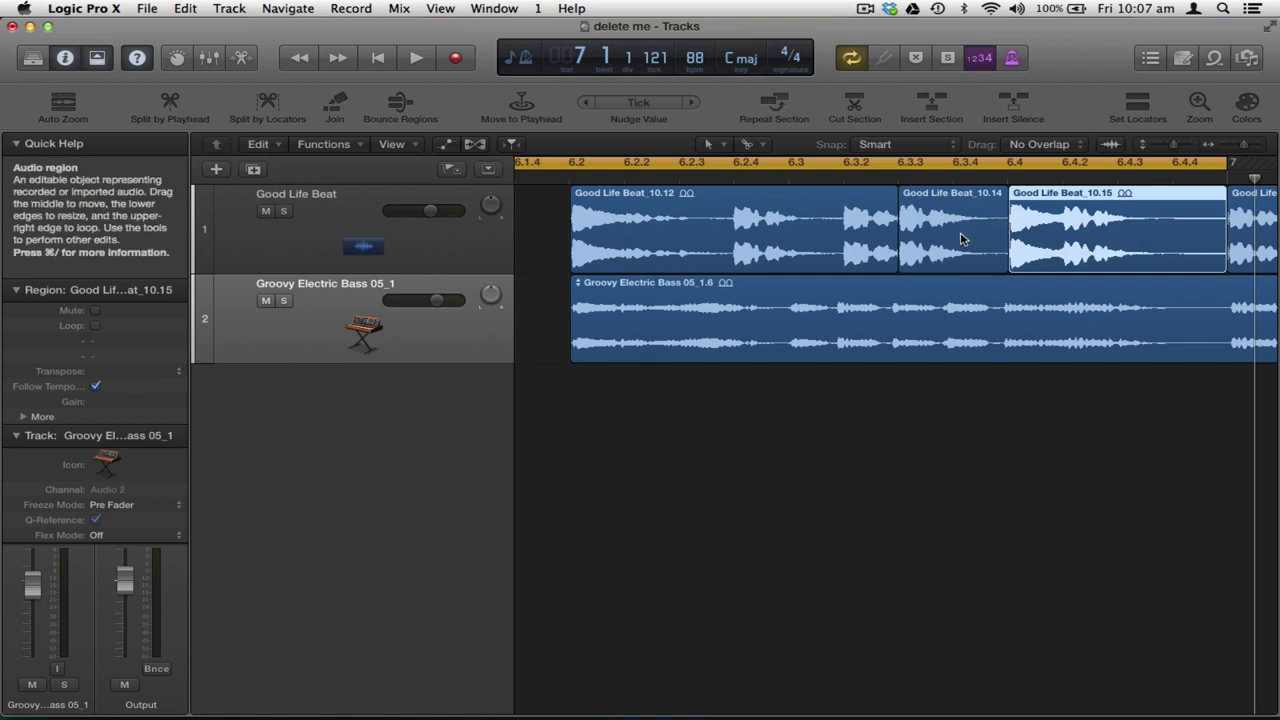
click(962, 239)
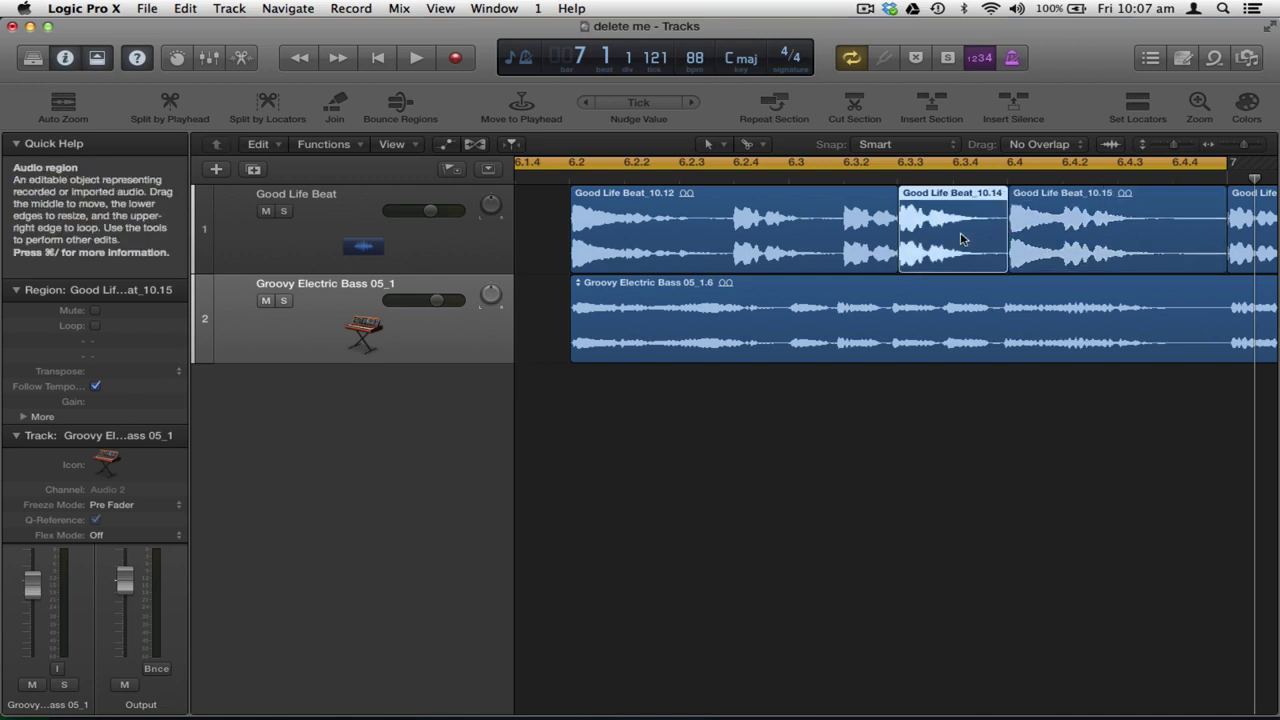
key(Delete)
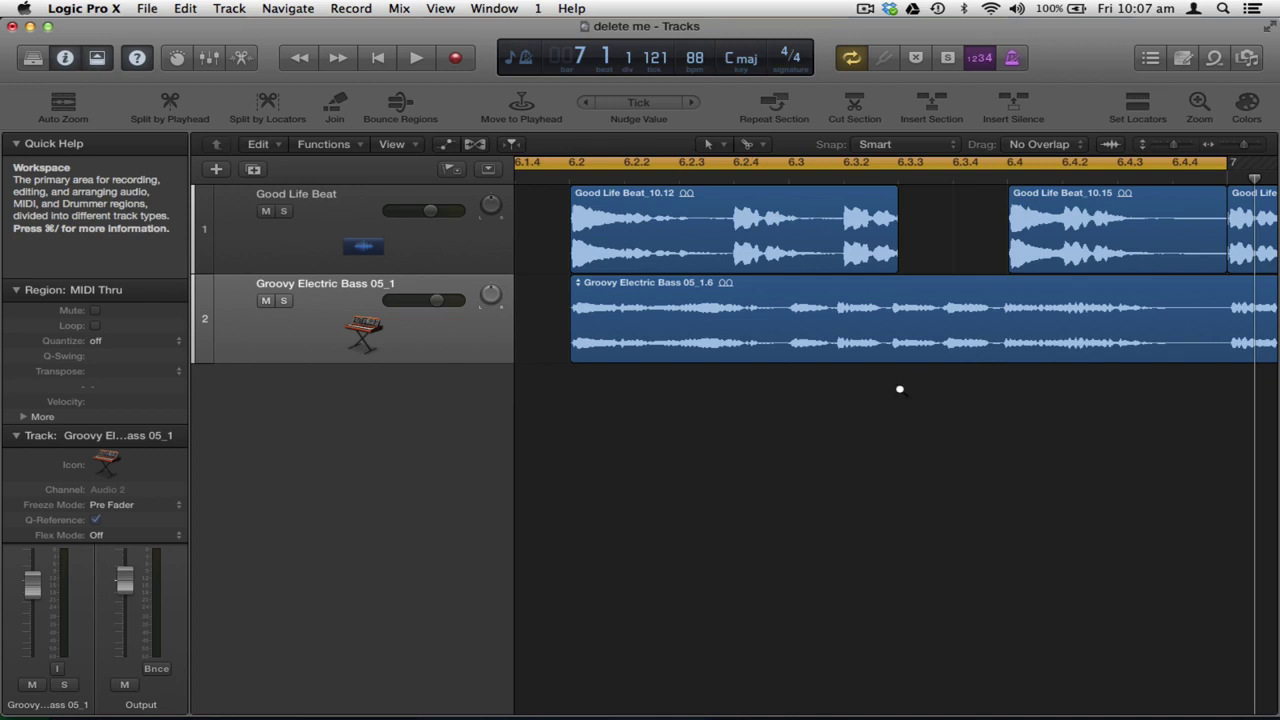
drag(1006, 448, 716, 188)
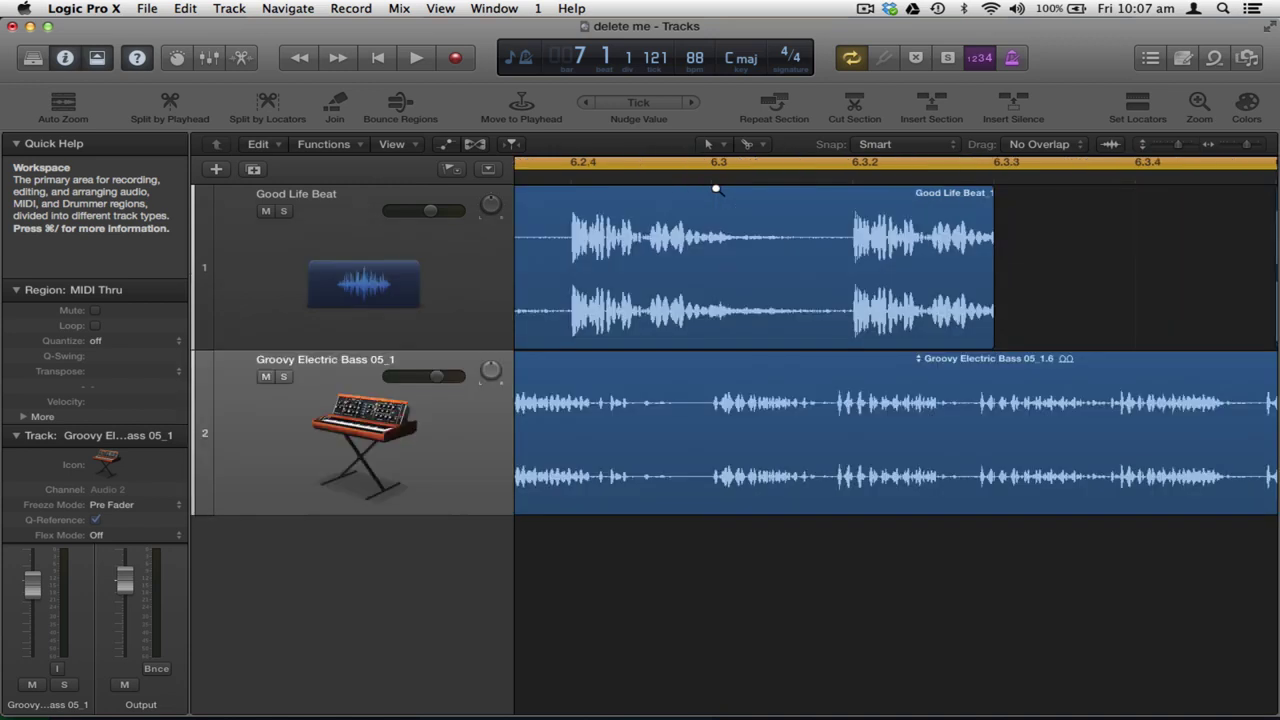
ctrl+alt+click(847, 299)
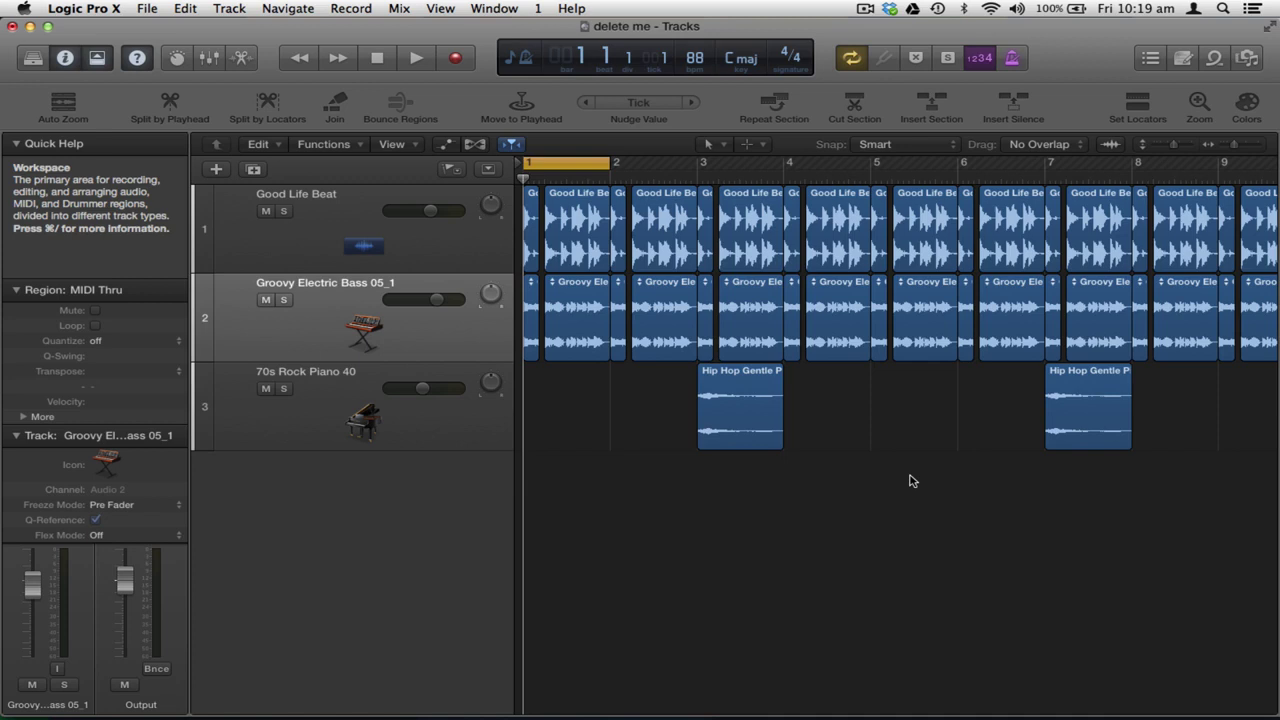
Step: Split the long Good Life Beat region in bar 5 near its middle with the Scissors Tool and delete the part running up to bar 6
key(t)
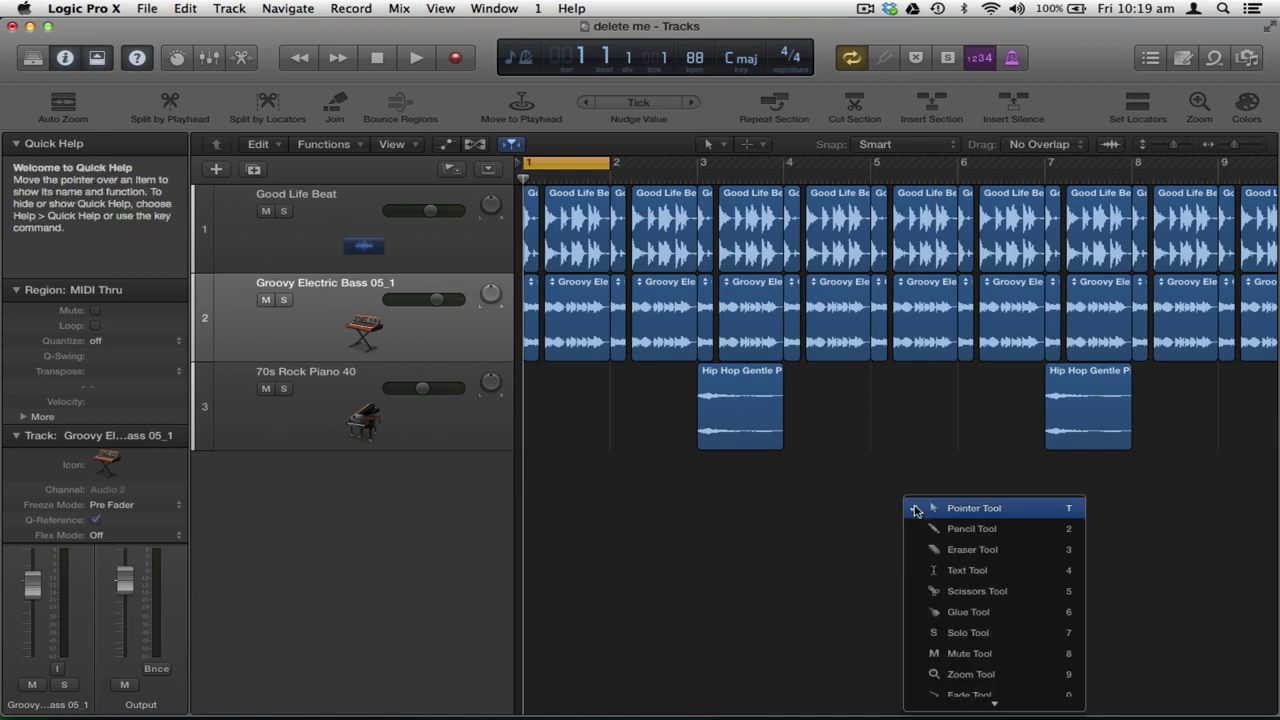
click(975, 591)
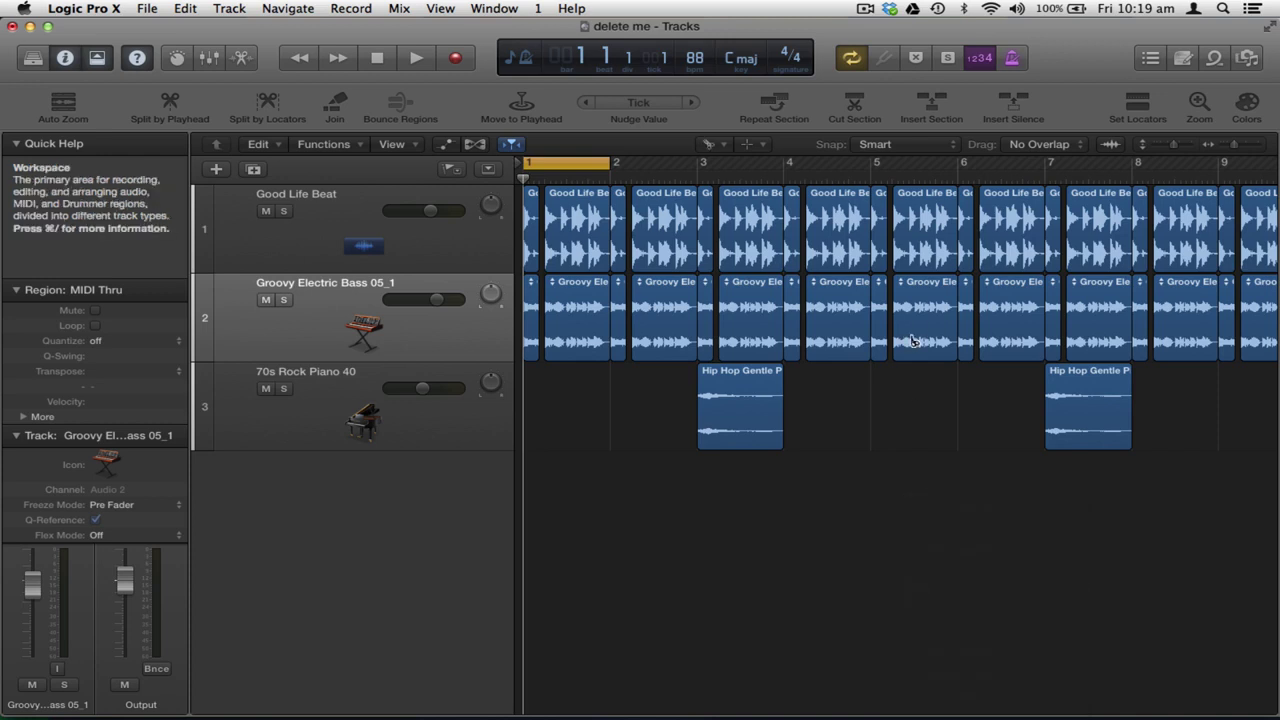
click(921, 244)
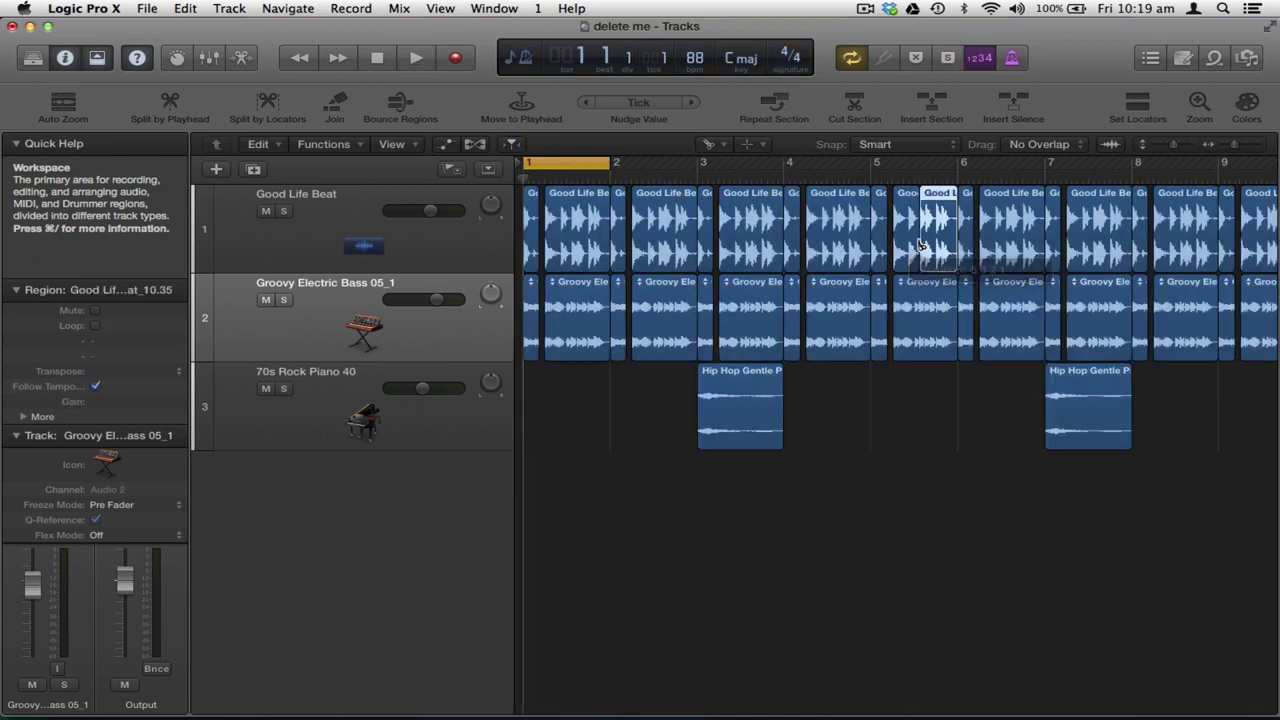
key(Delete)
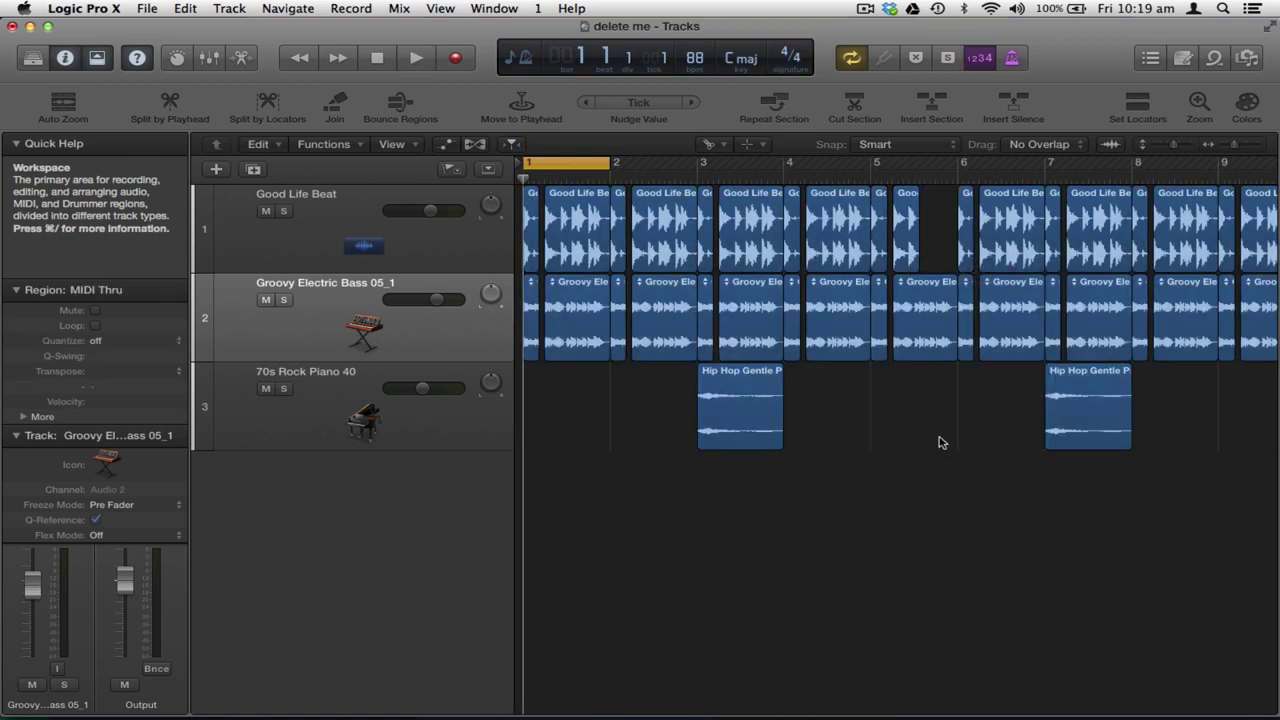
Step: Erase the two Good Life Beat regions in bar 6 with the Eraser Tool and return to the Pointer Tool
key(t)
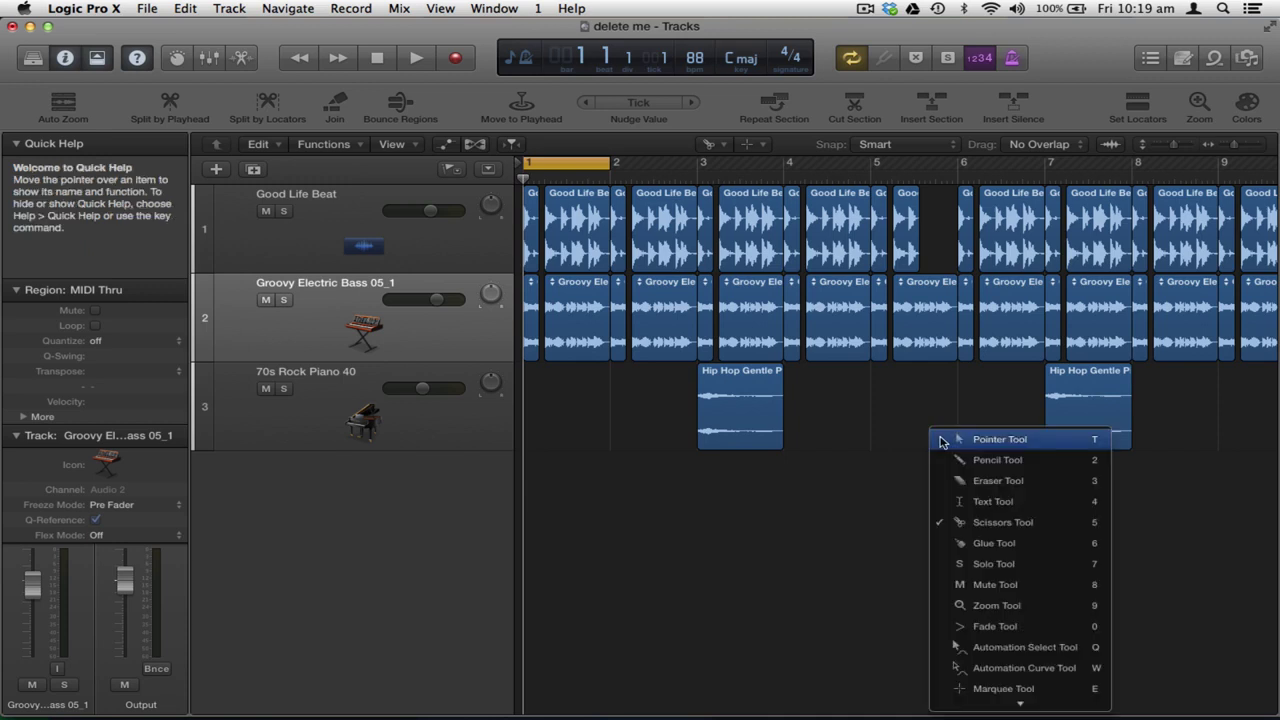
click(975, 481)
click(970, 250)
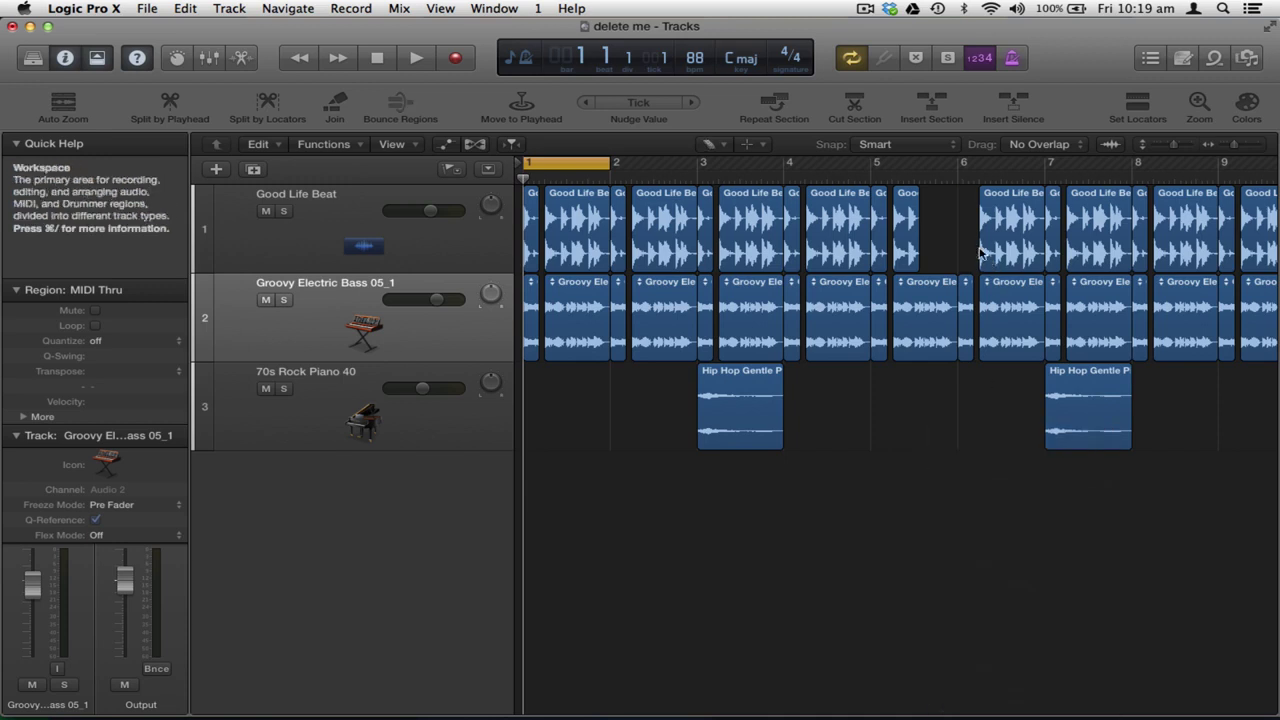
click(975, 250)
key(t)
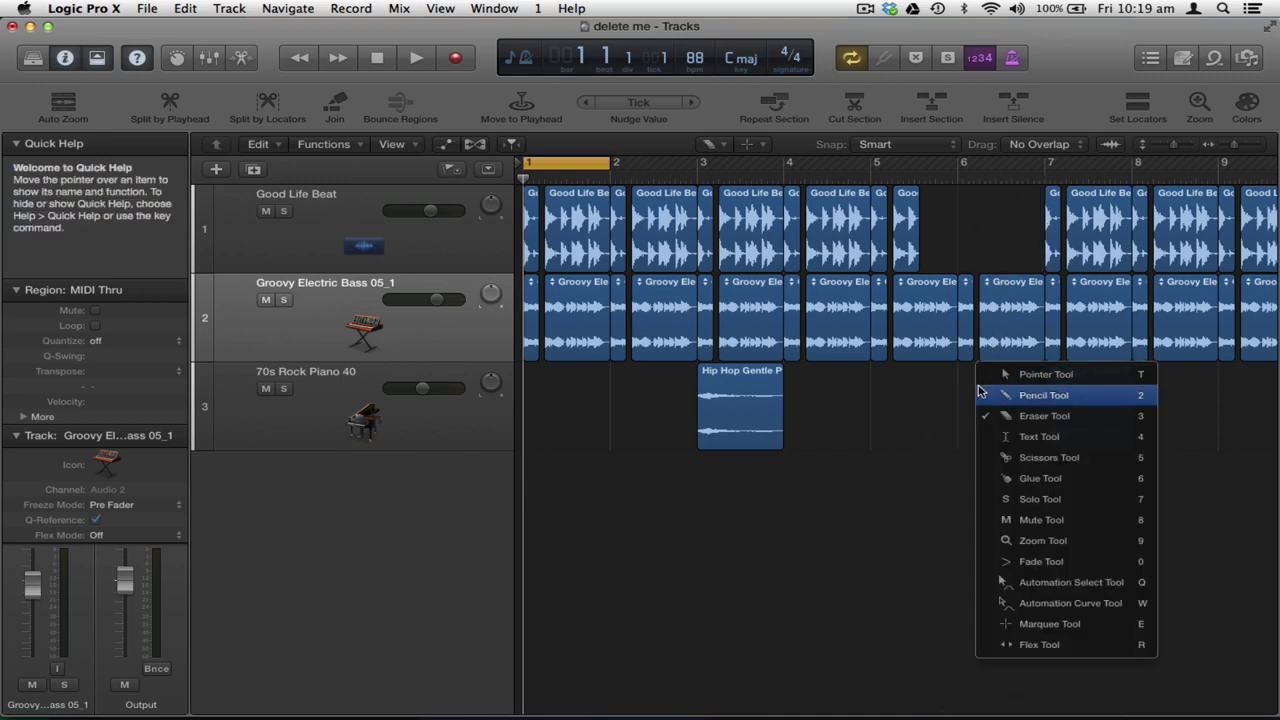
key(t)
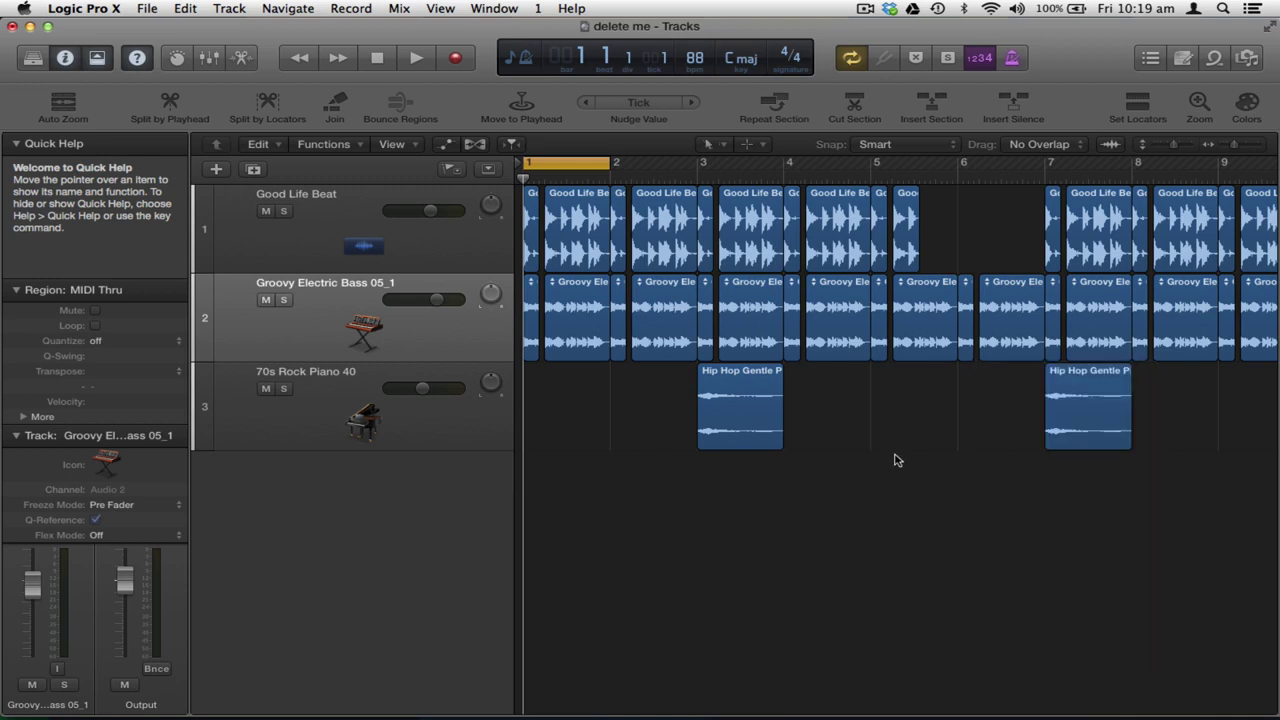
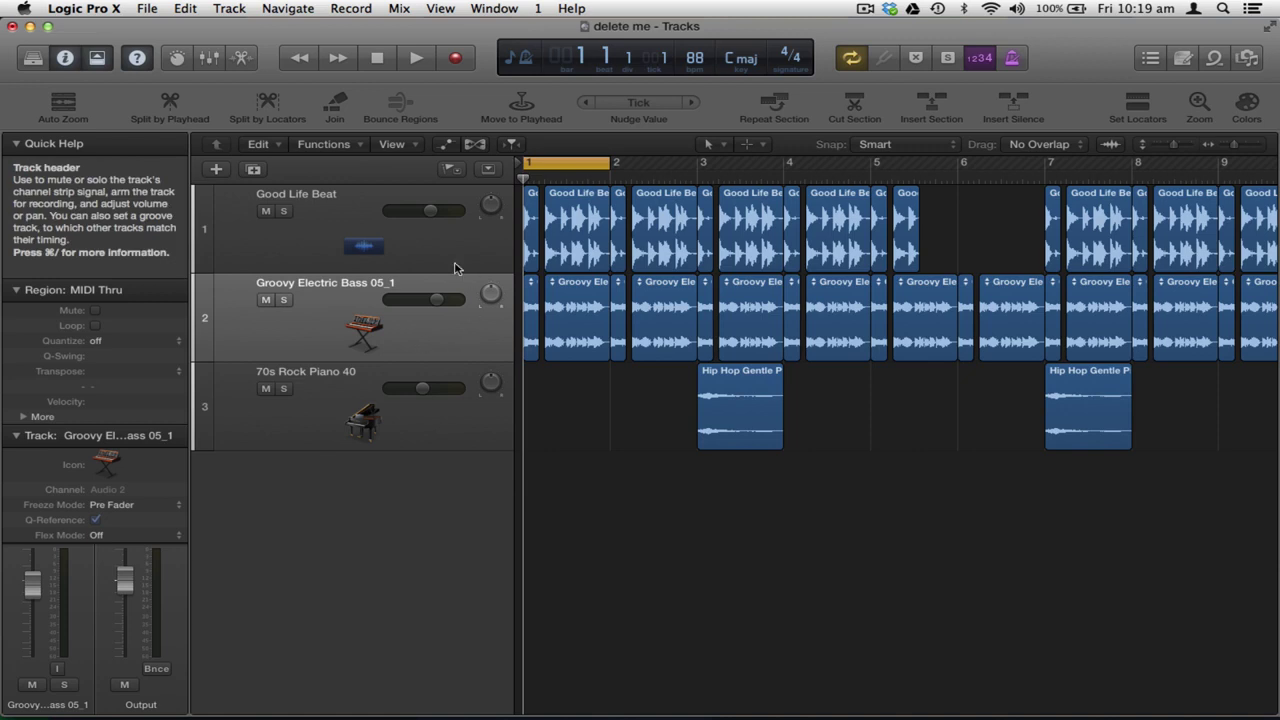
Step: Open the Mixer, enlarge it to show the full channel strips and select each track's channel strip in turn
key(x)
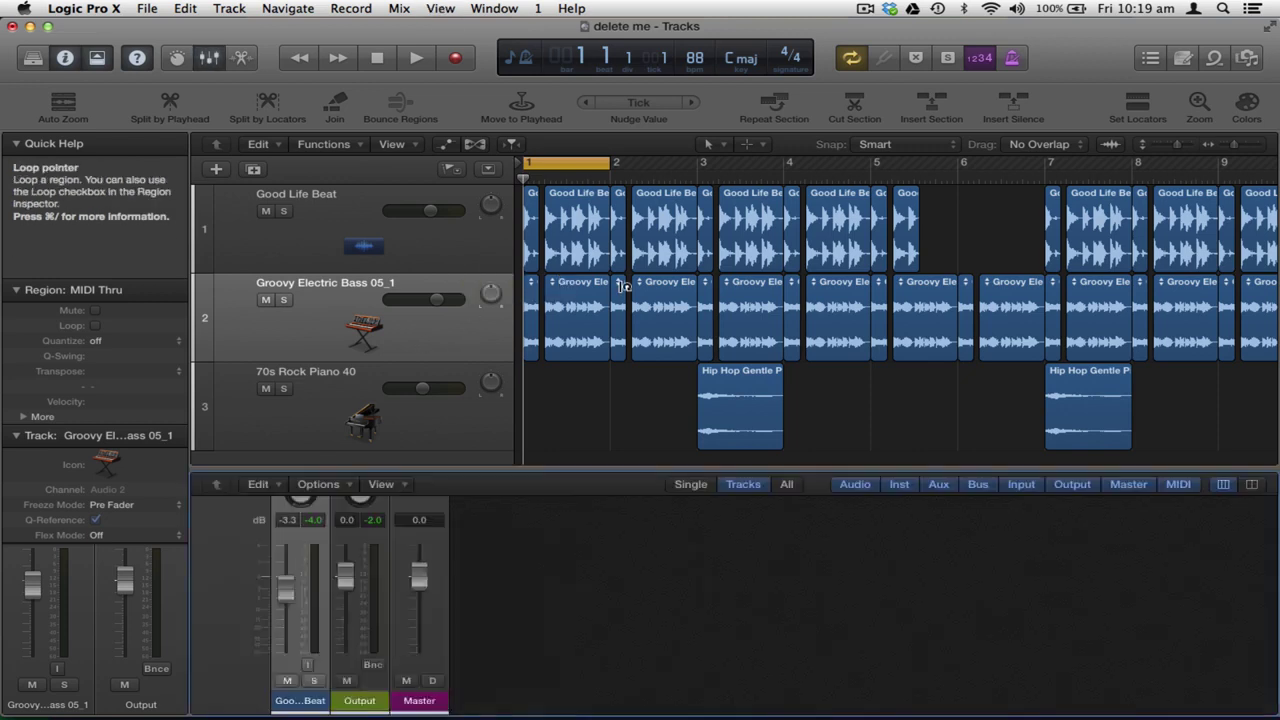
click(548, 288)
drag(669, 468, 678, 183)
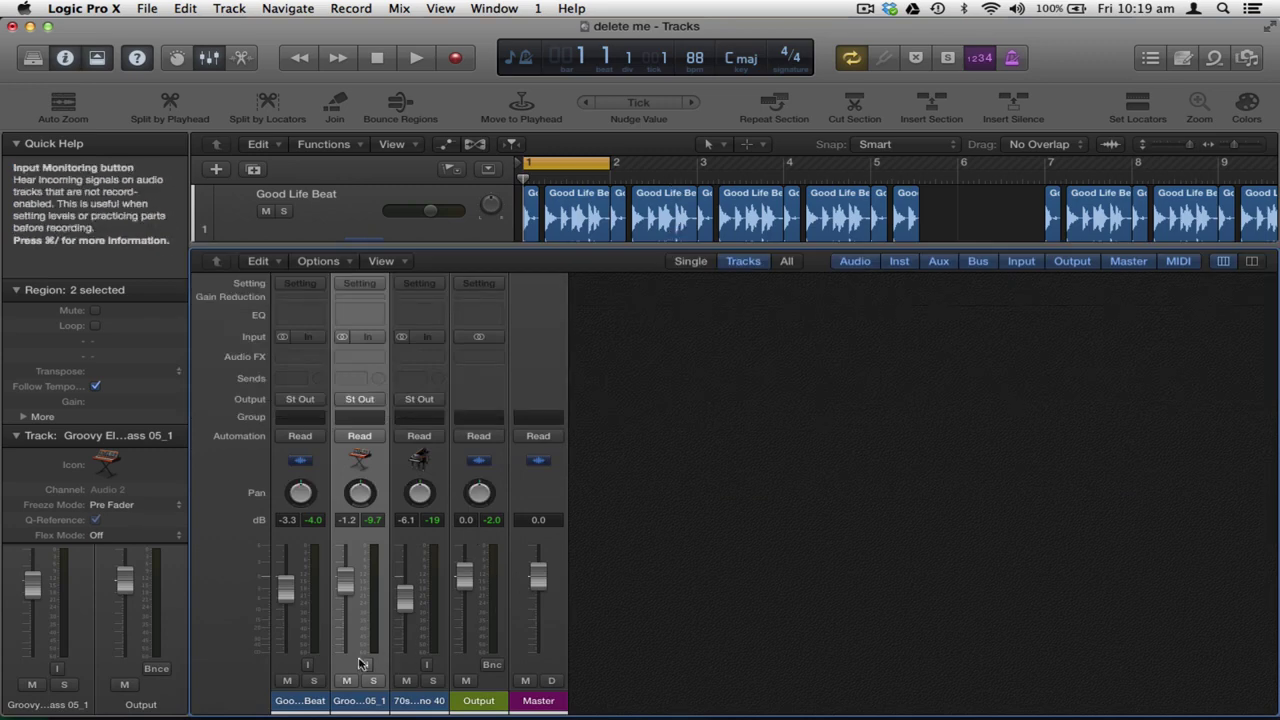
click(314, 700)
click(362, 706)
click(416, 706)
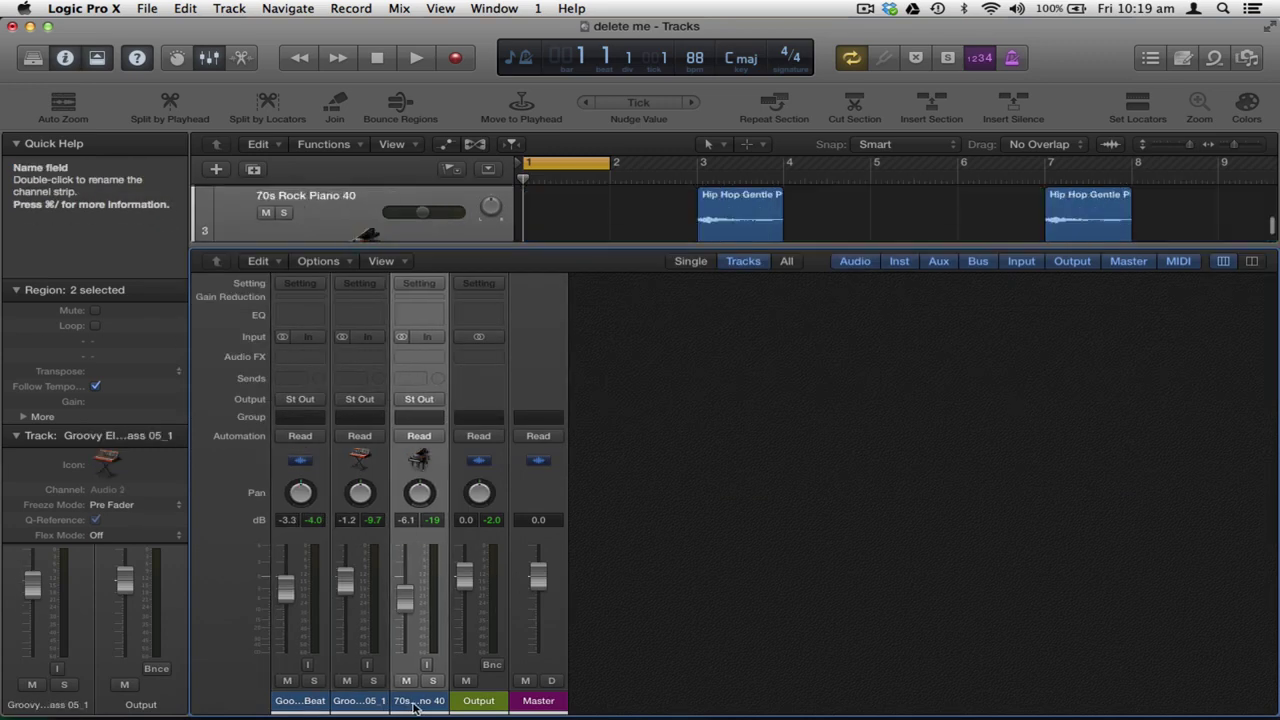
Step: Set the Good Life Beat channel's volume to -2.1 dB and its pan to +3
click(300, 700)
mouse_move(282, 585)
mouse_down()
mouse_move(284, 572)
mouse_move(284, 596)
mouse_move(285, 580)
mouse_up()
mouse_move(307, 490)
mouse_down()
mouse_move(307, 511)
mouse_move(301, 464)
mouse_move(301, 478)
mouse_up()
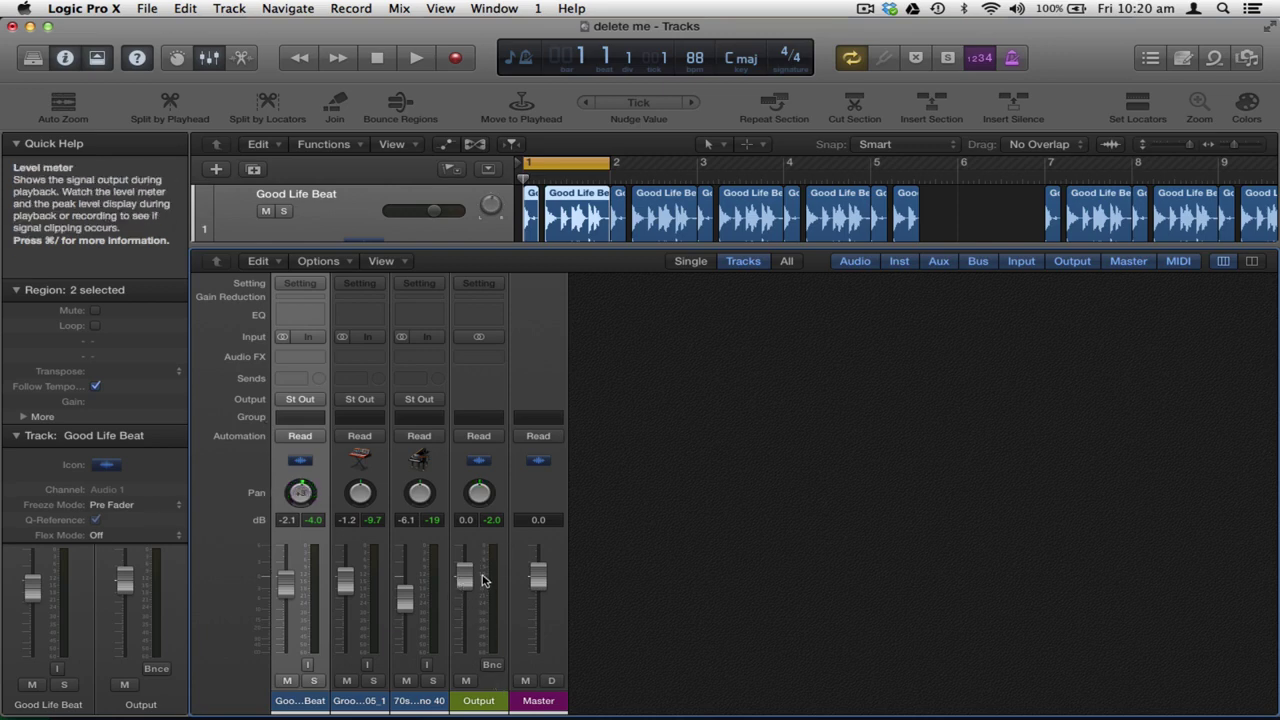
Step: Play the cycled first bar and raise the Output channel's fader to +1.6 dB
key(space)
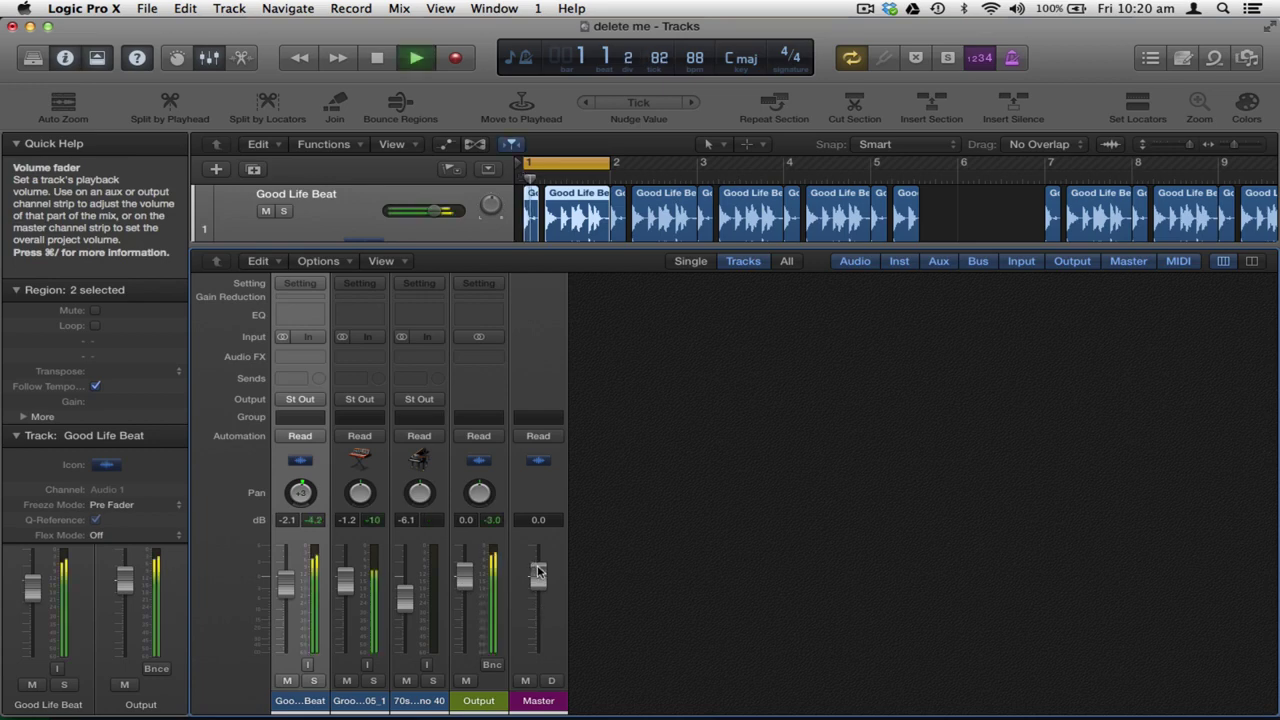
mouse_move(466, 580)
mouse_down()
mouse_move(465, 608)
mouse_move(465, 575)
mouse_up()
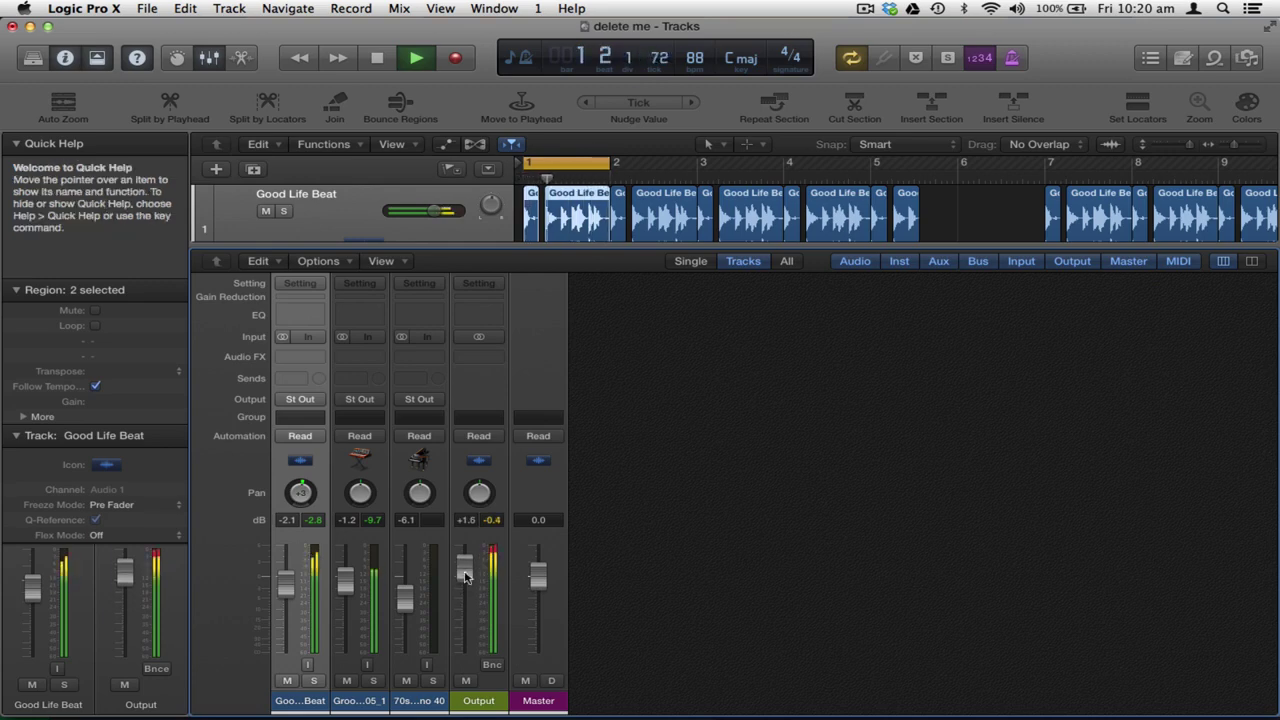
Step: Stop playback, hide the Mixer and rename the Good Life Beat track to "loop 1"
key(space)
key(x)
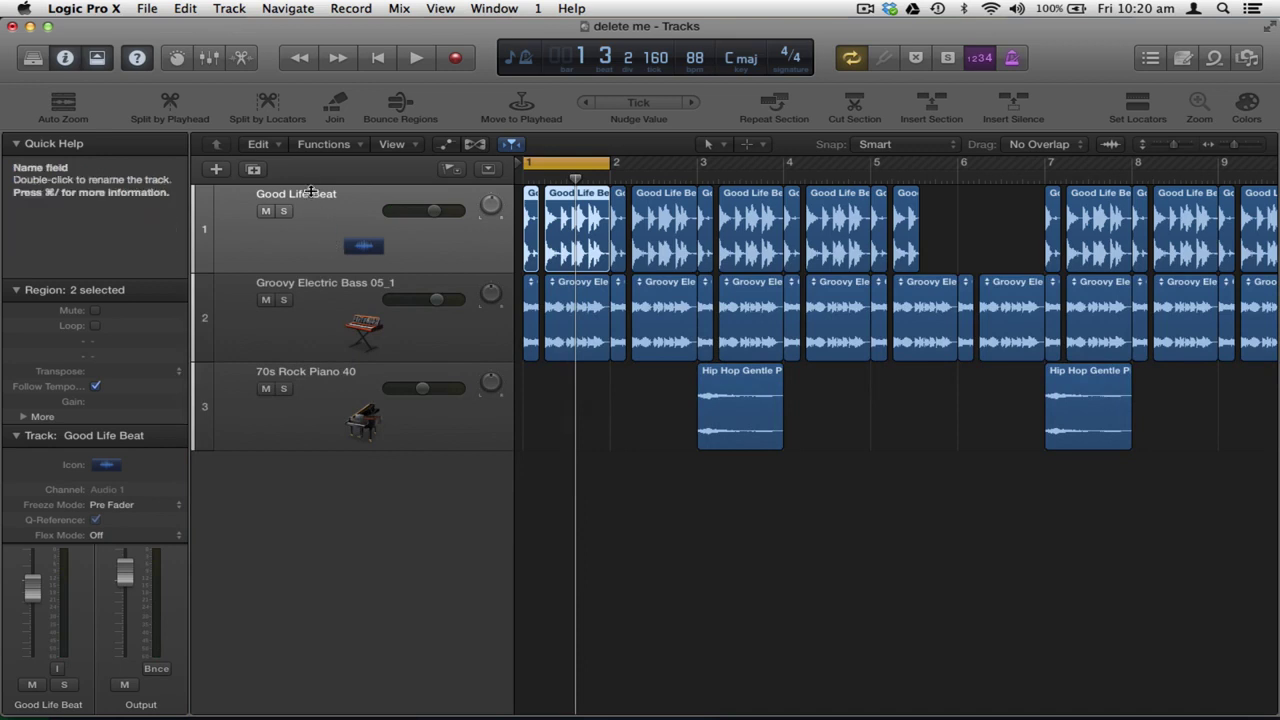
double_click(311, 193)
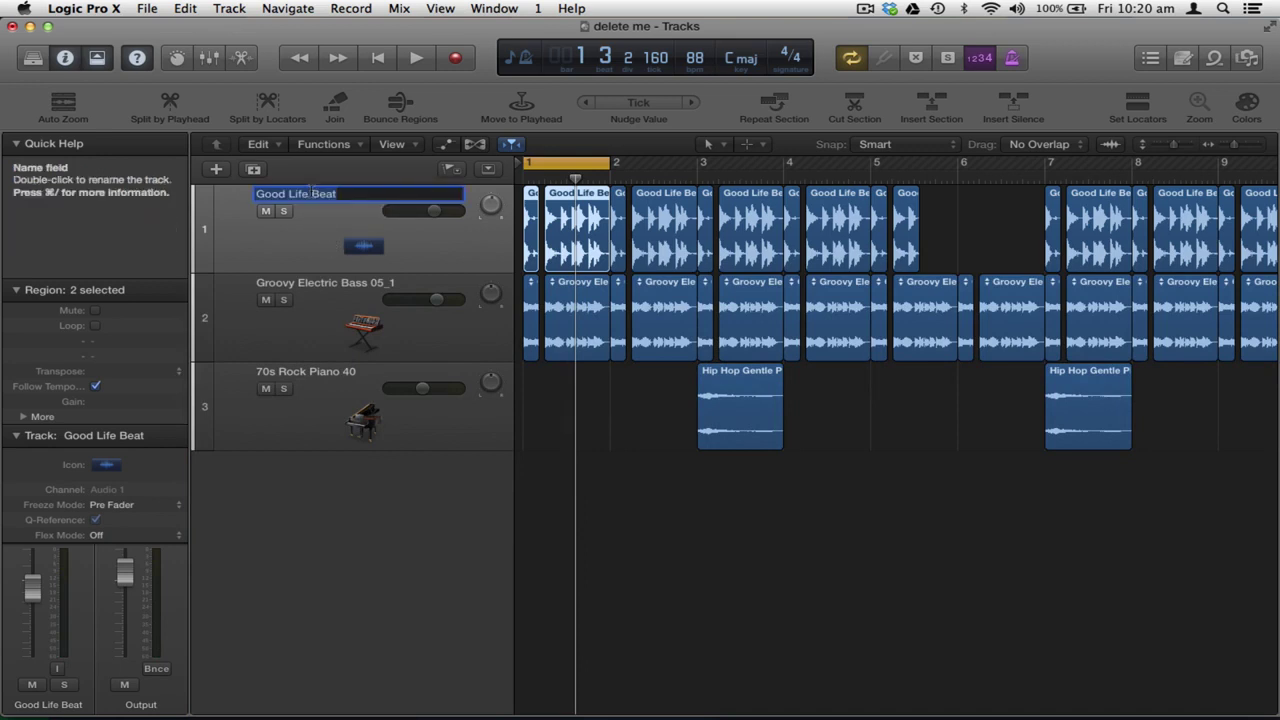
text(loop 1)
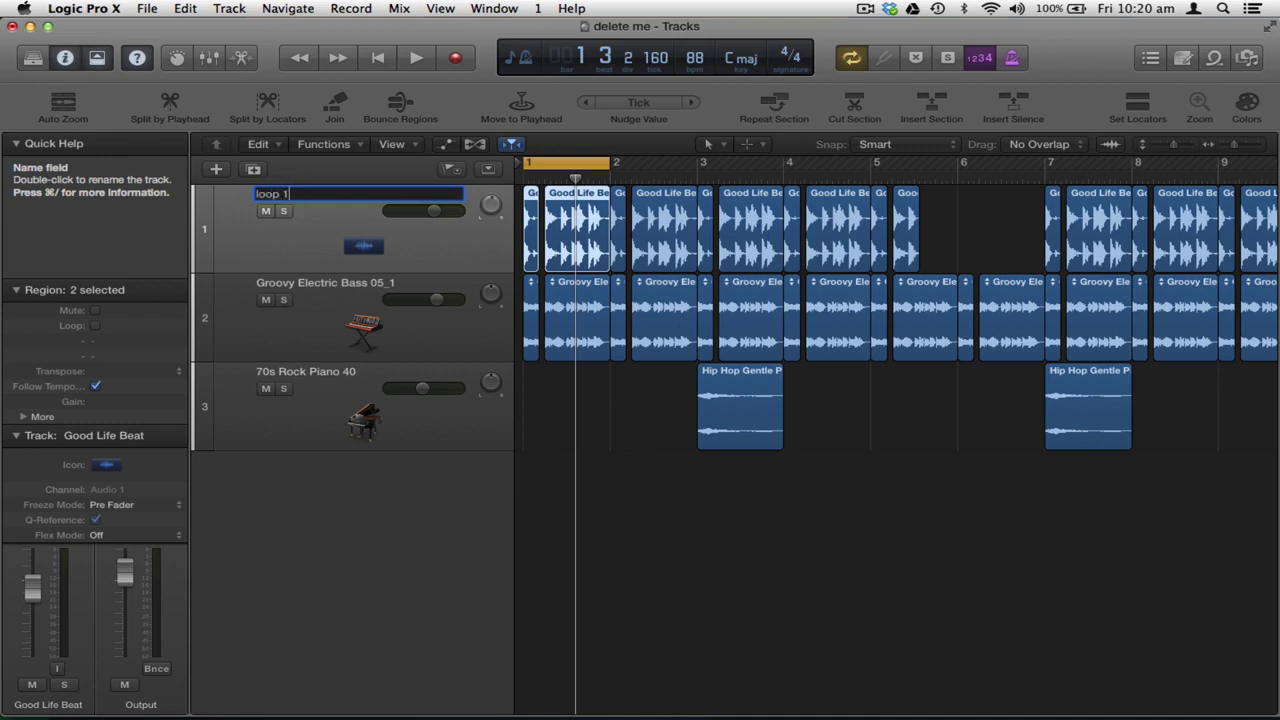
key(Return)
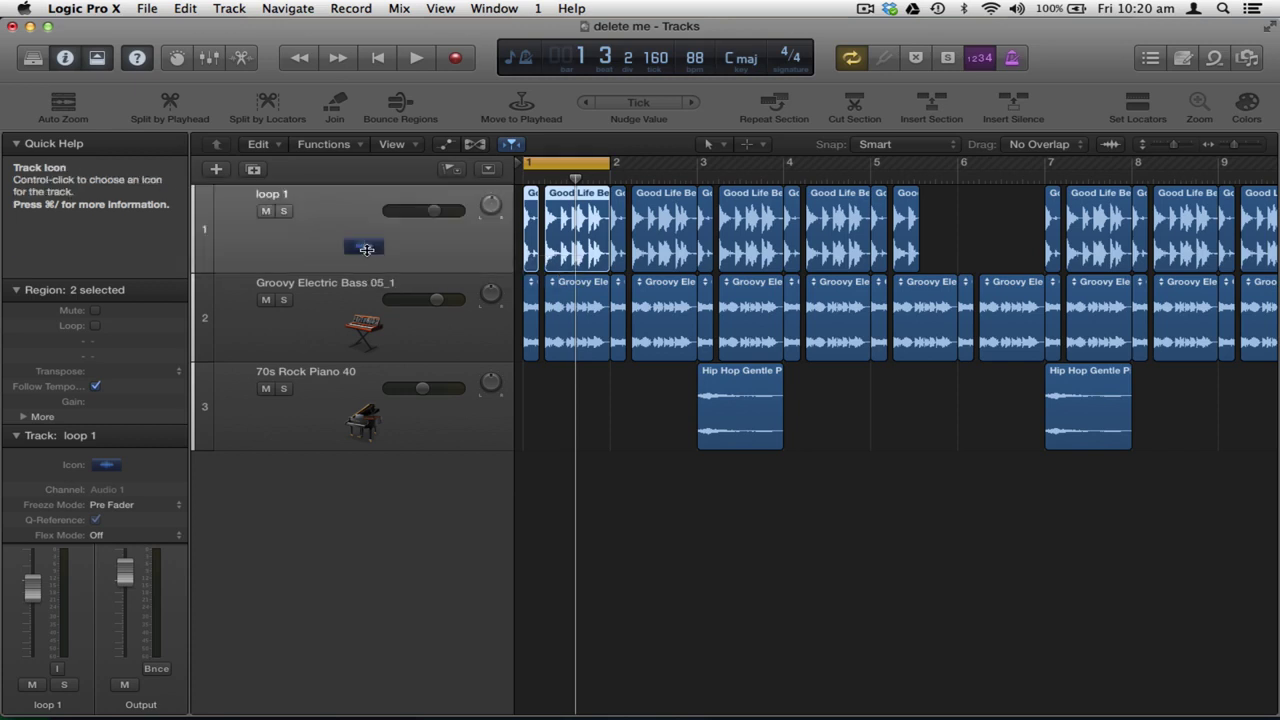
Step: Change the loop 1 track's icon to the orange drum kit from the Drums category and deselect the regions
ctrl+click(366, 249)
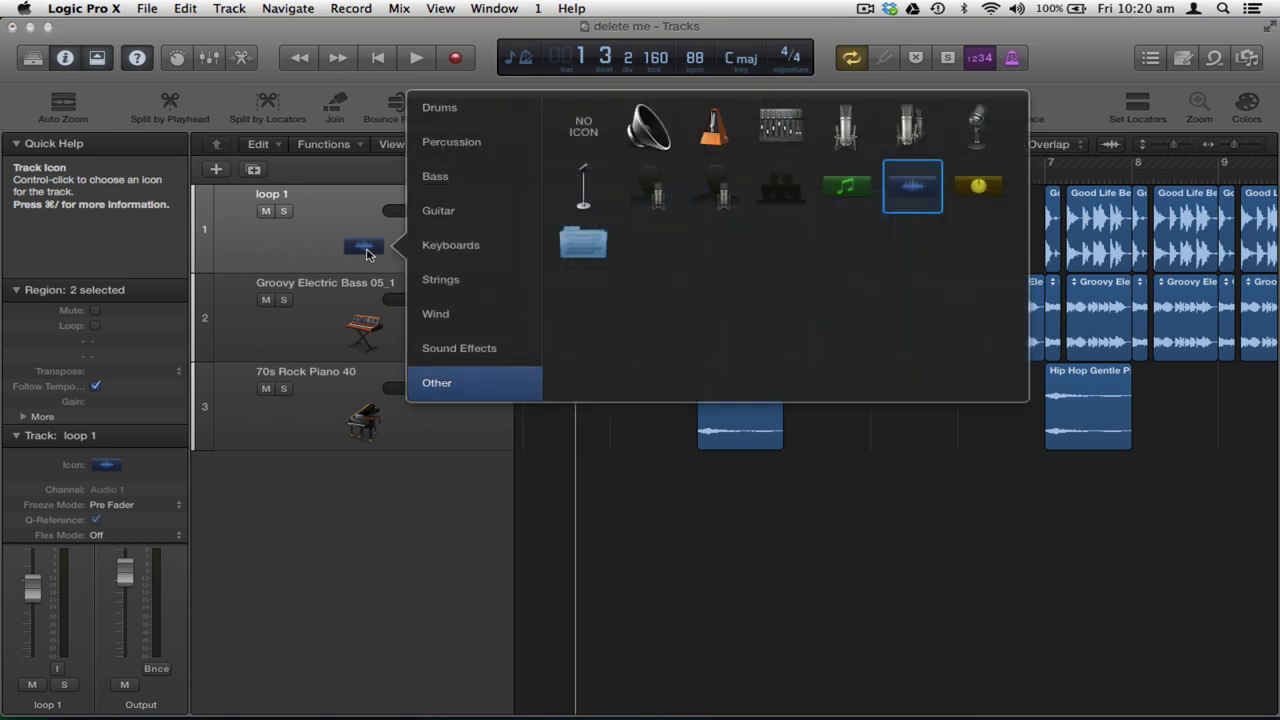
mouse_move(449, 117)
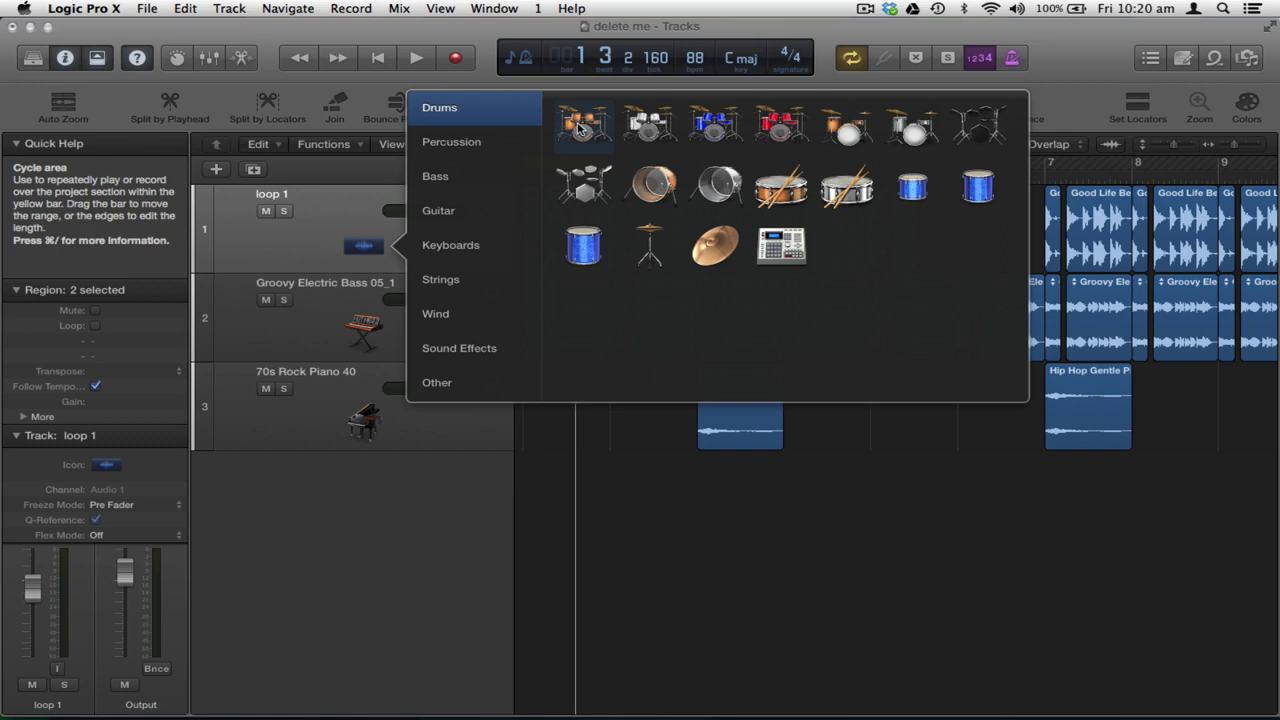
click(578, 124)
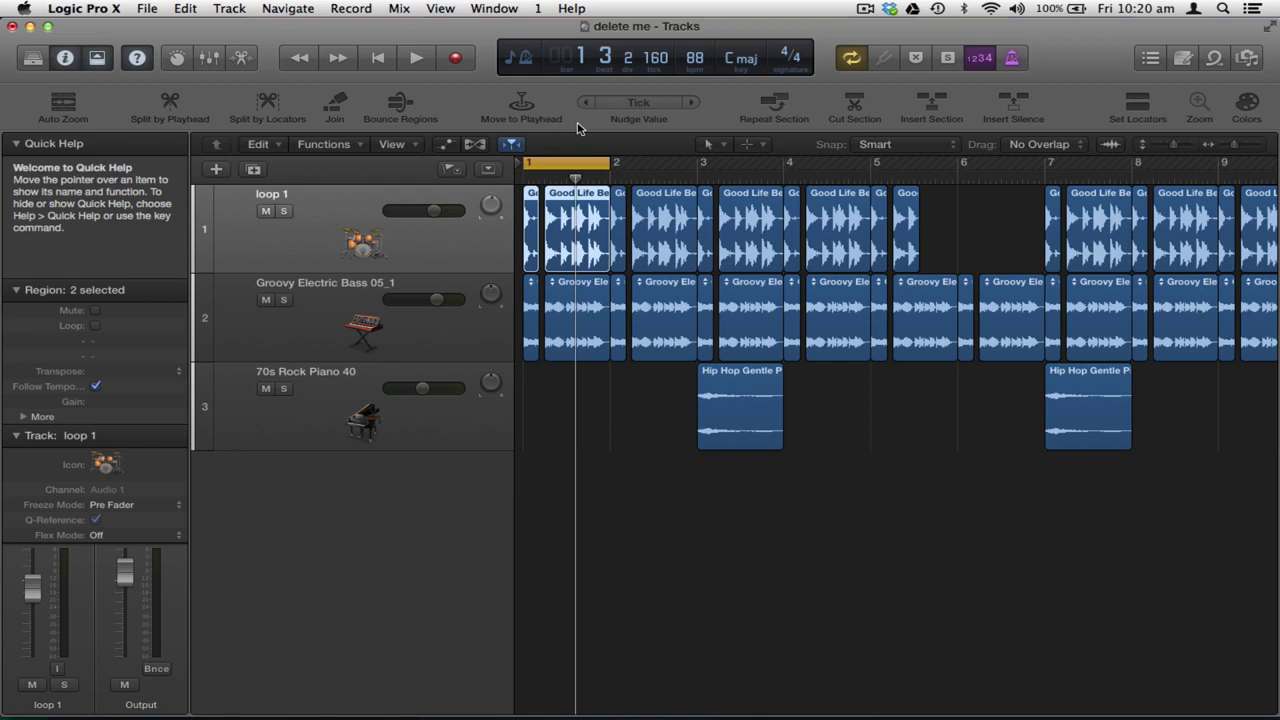
click(759, 541)
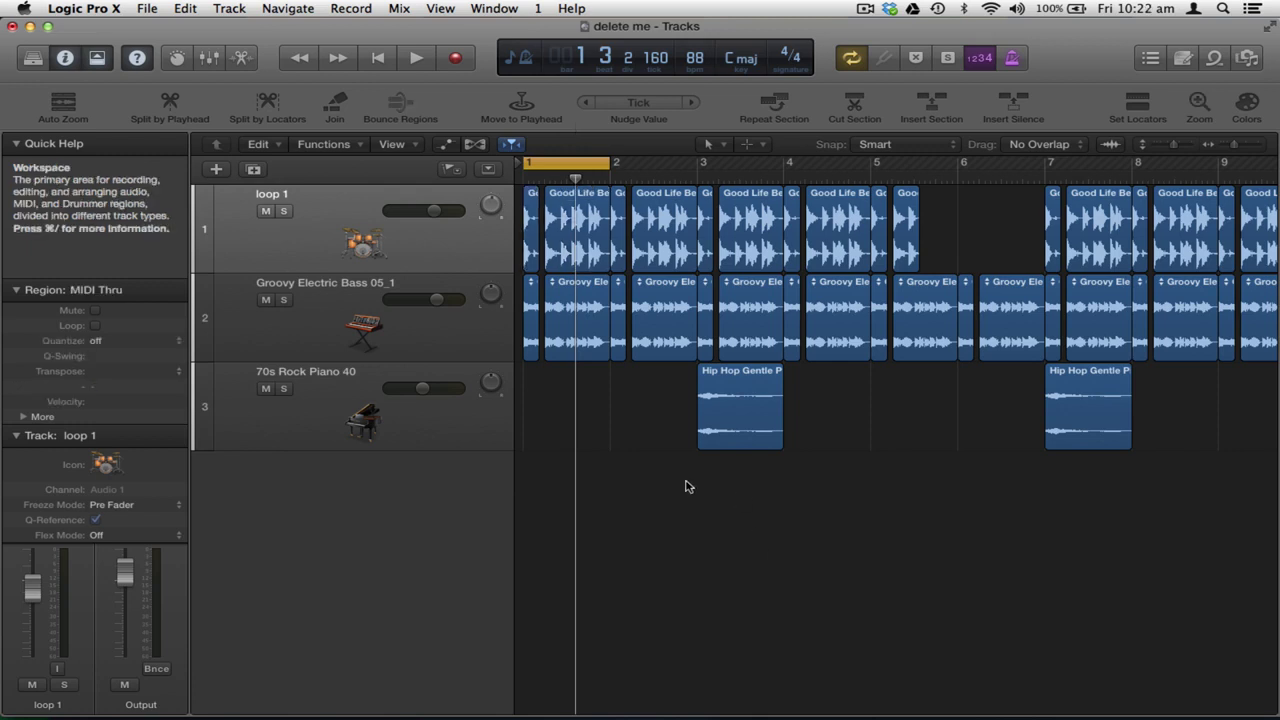
Step: Insert the stereo Bass Amp Designer effect on the Groovy Electric Bass 05_1 channel in the Mixer and reposition its window
click(322, 330)
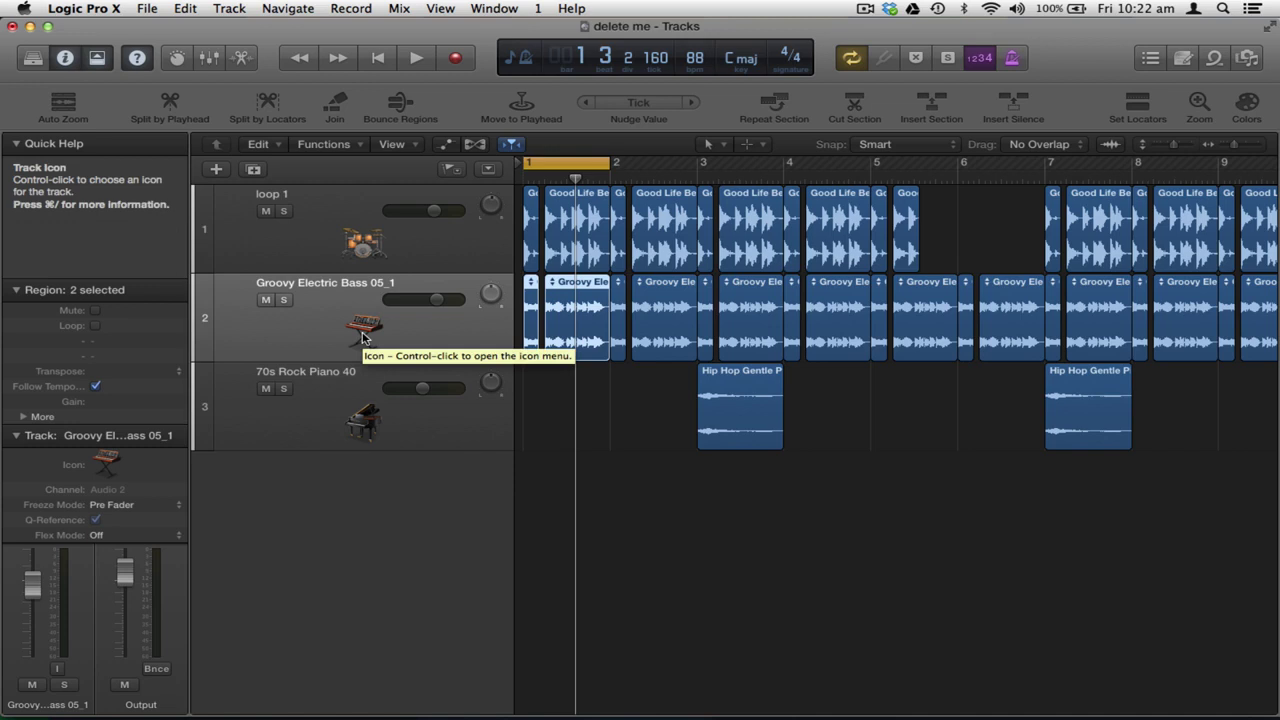
key(x)
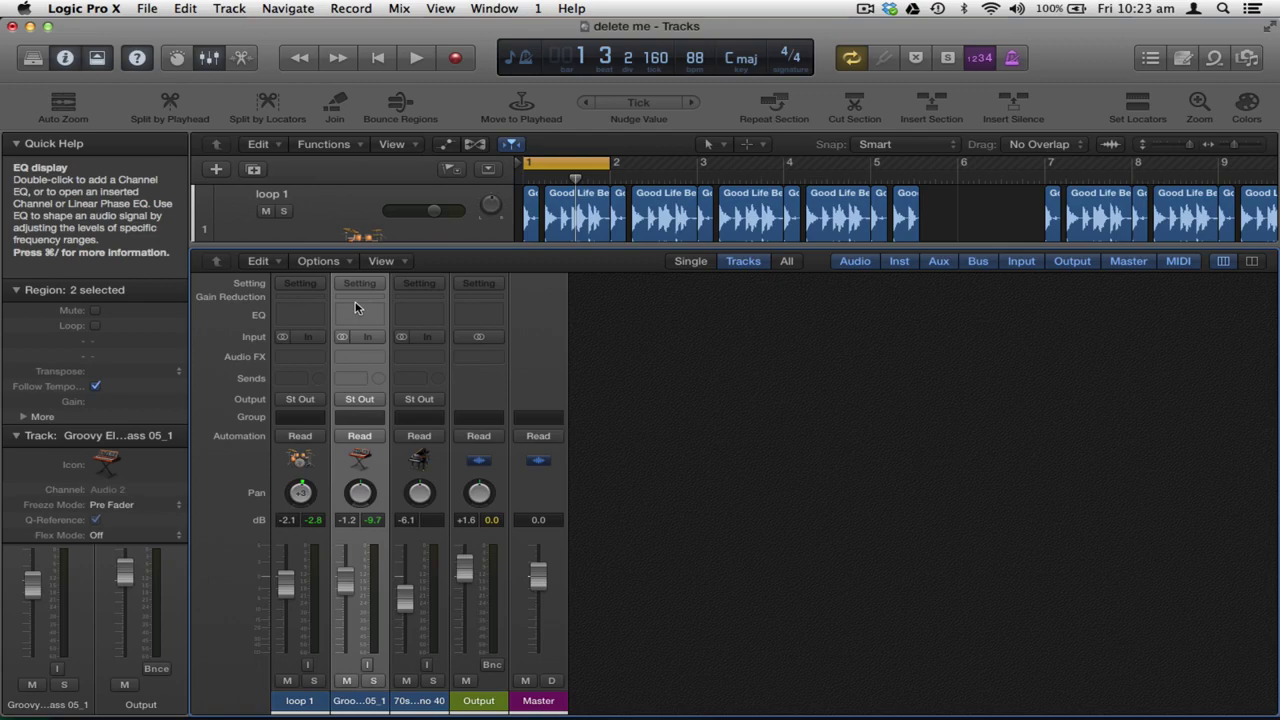
click(357, 356)
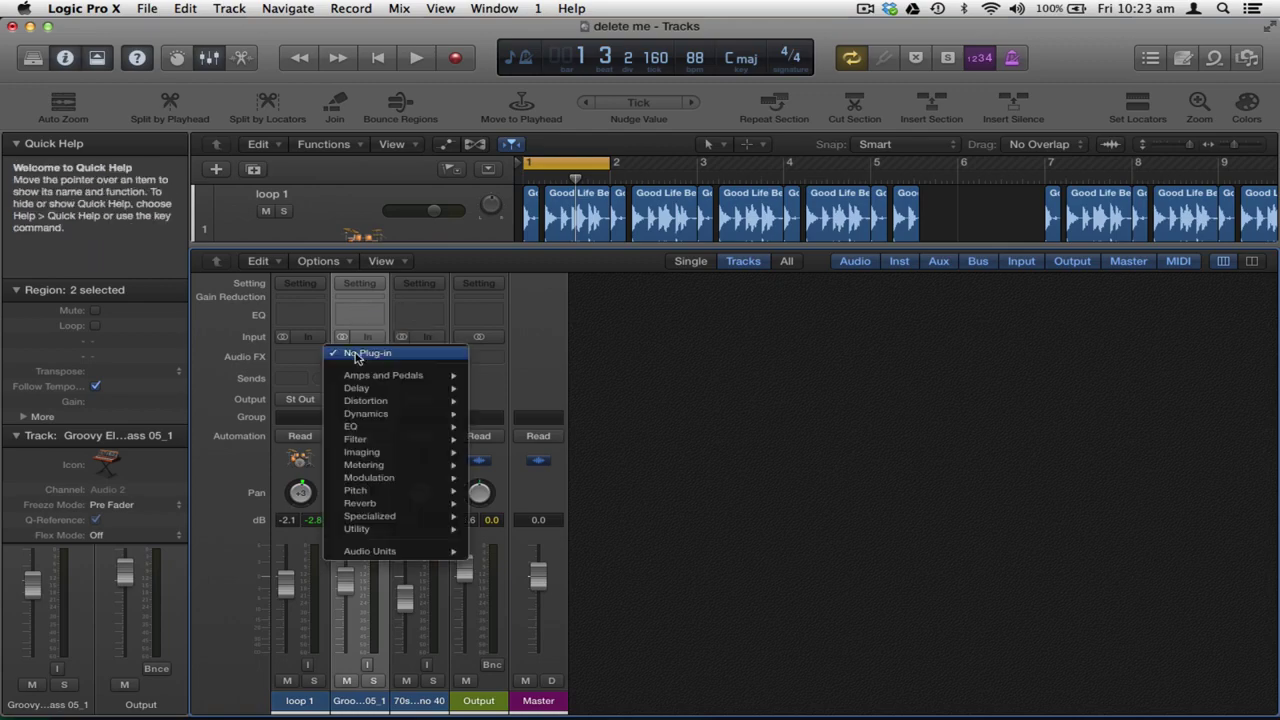
mouse_move(356, 378)
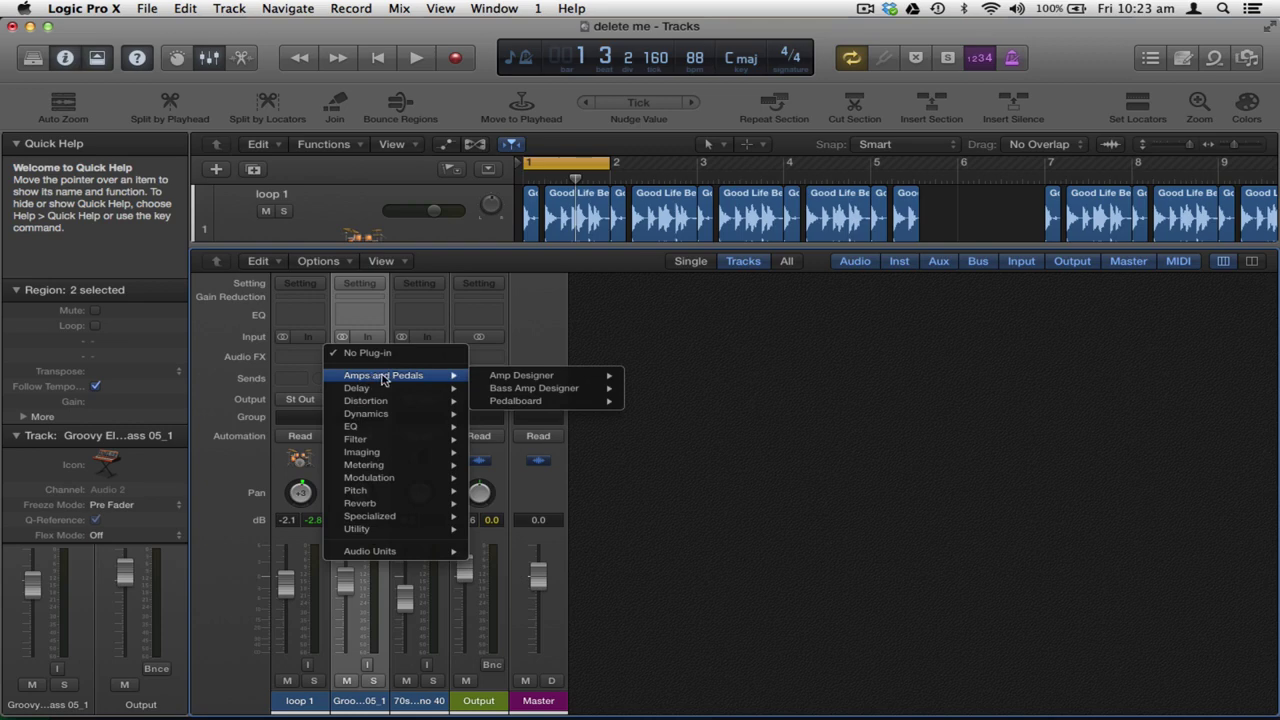
mouse_move(532, 394)
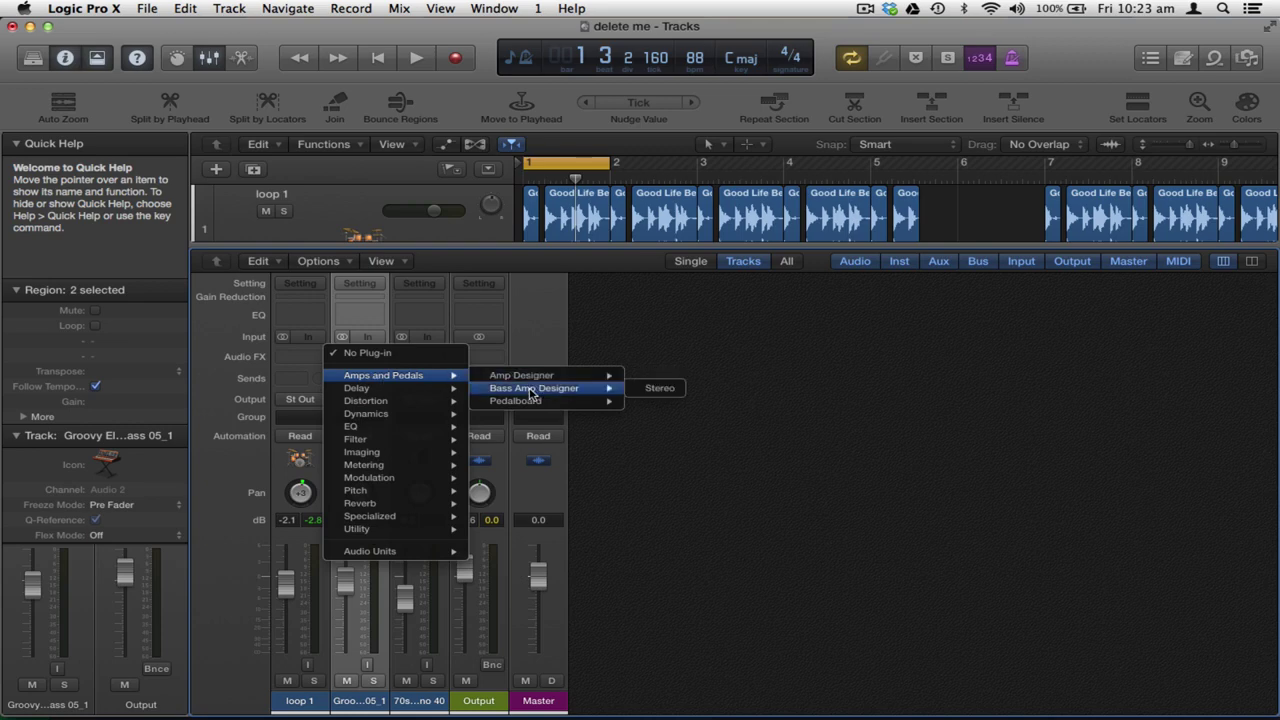
click(650, 389)
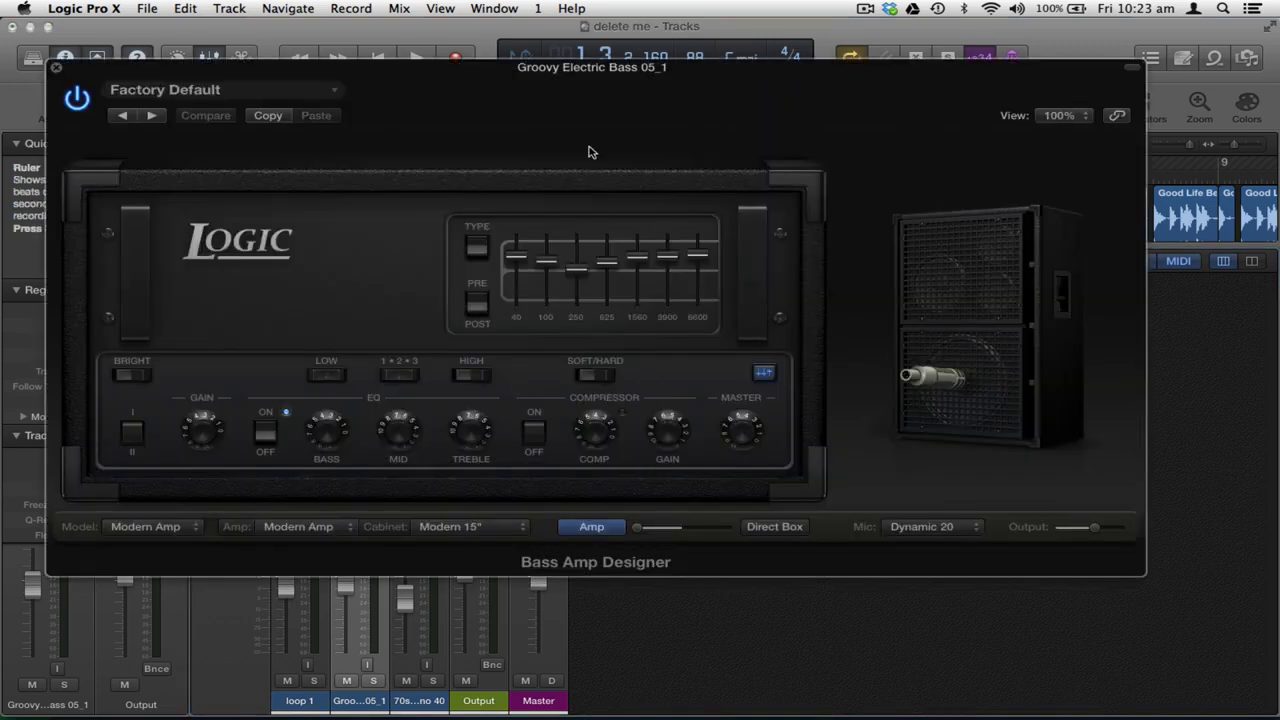
drag(578, 72, 848, 121)
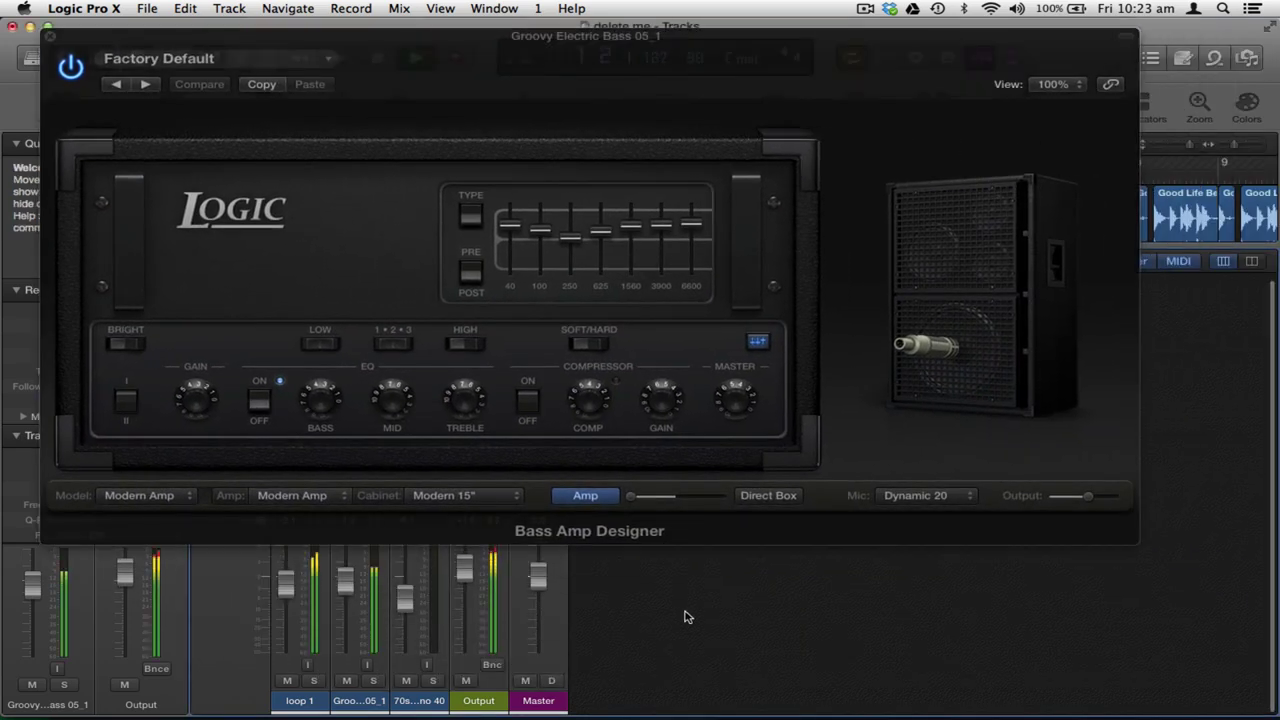
Step: Solo the bass channel during playback and step through the Bass Amp Designer presets to Edgy
click(372, 682)
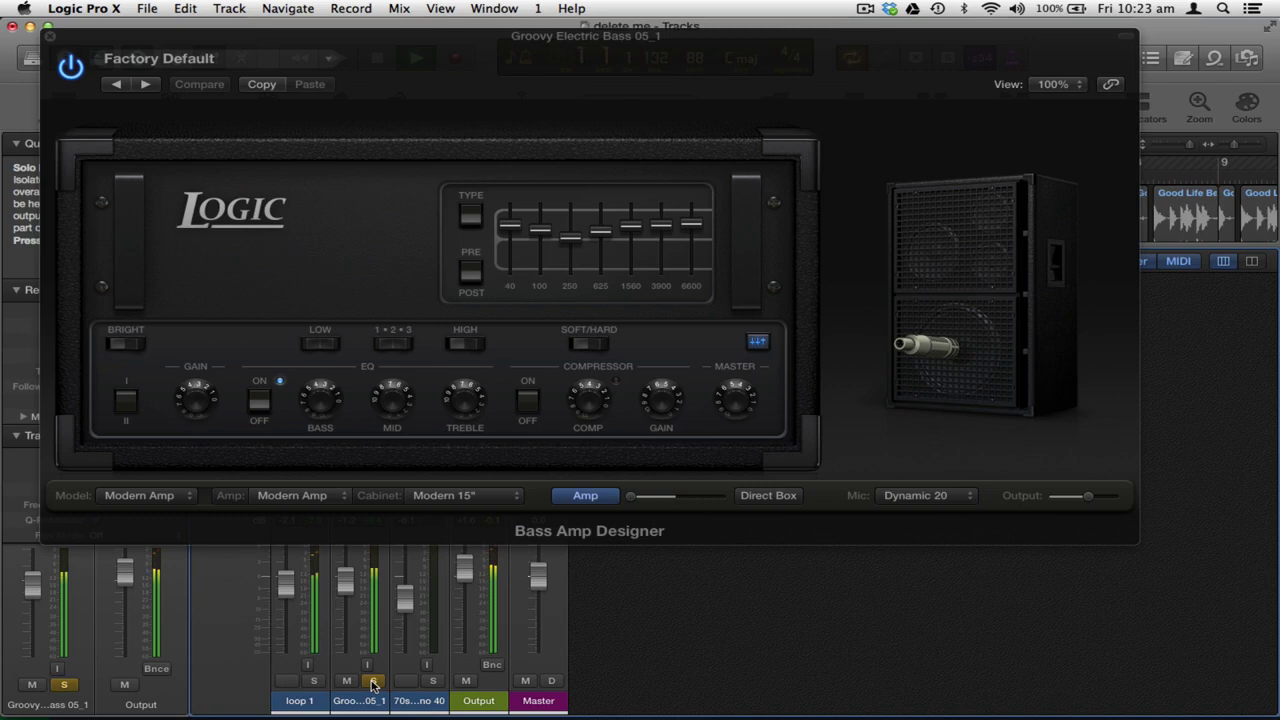
click(146, 84)
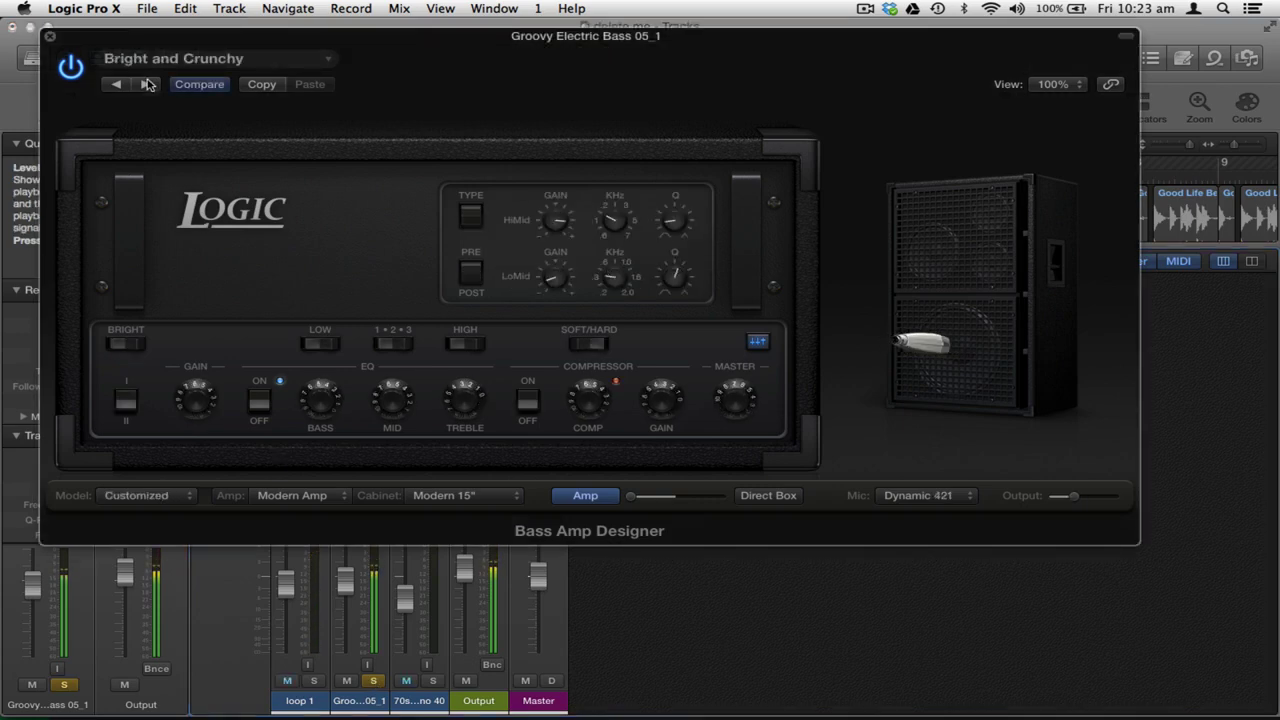
click(146, 84)
click(146, 84)
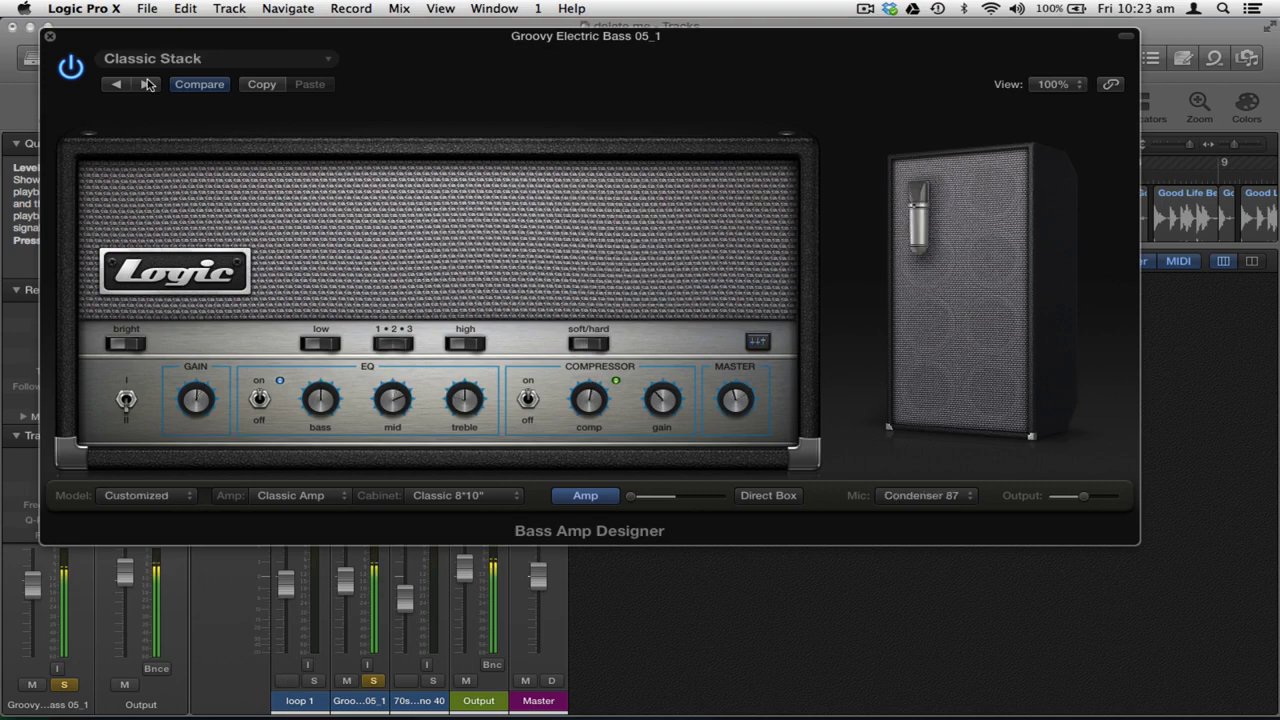
click(146, 84)
click(146, 84)
click(146, 84)
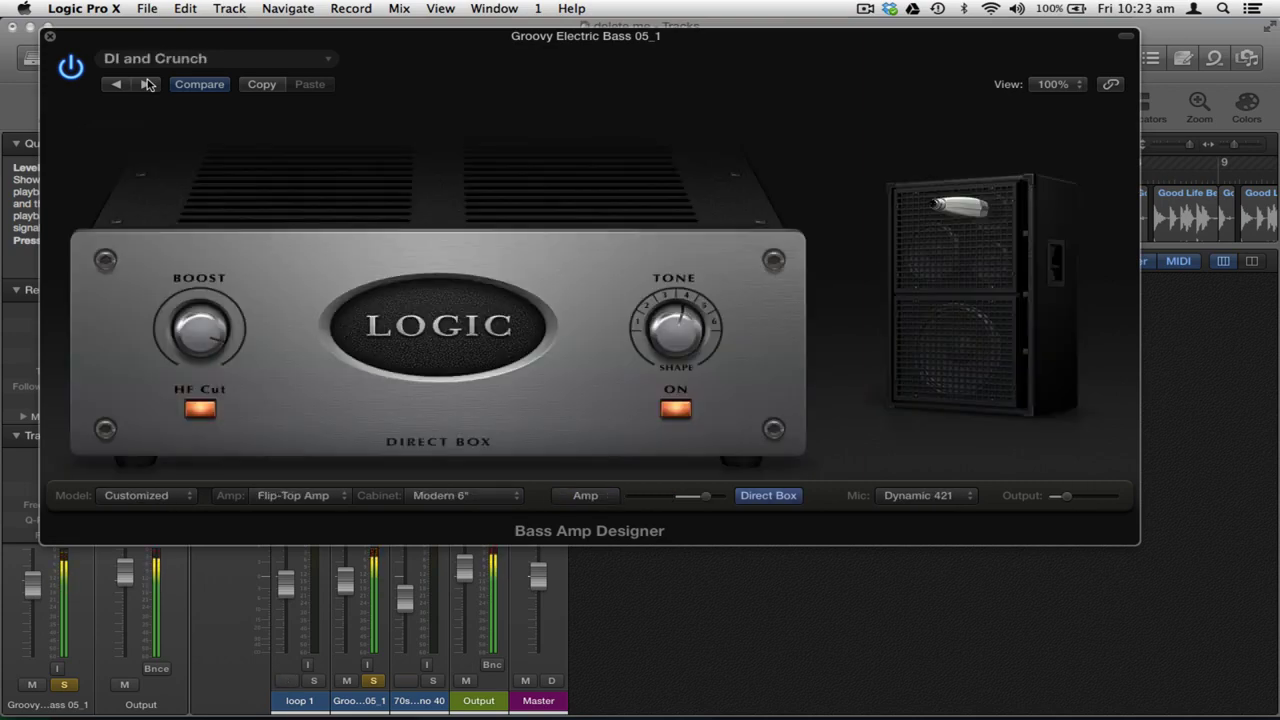
click(146, 84)
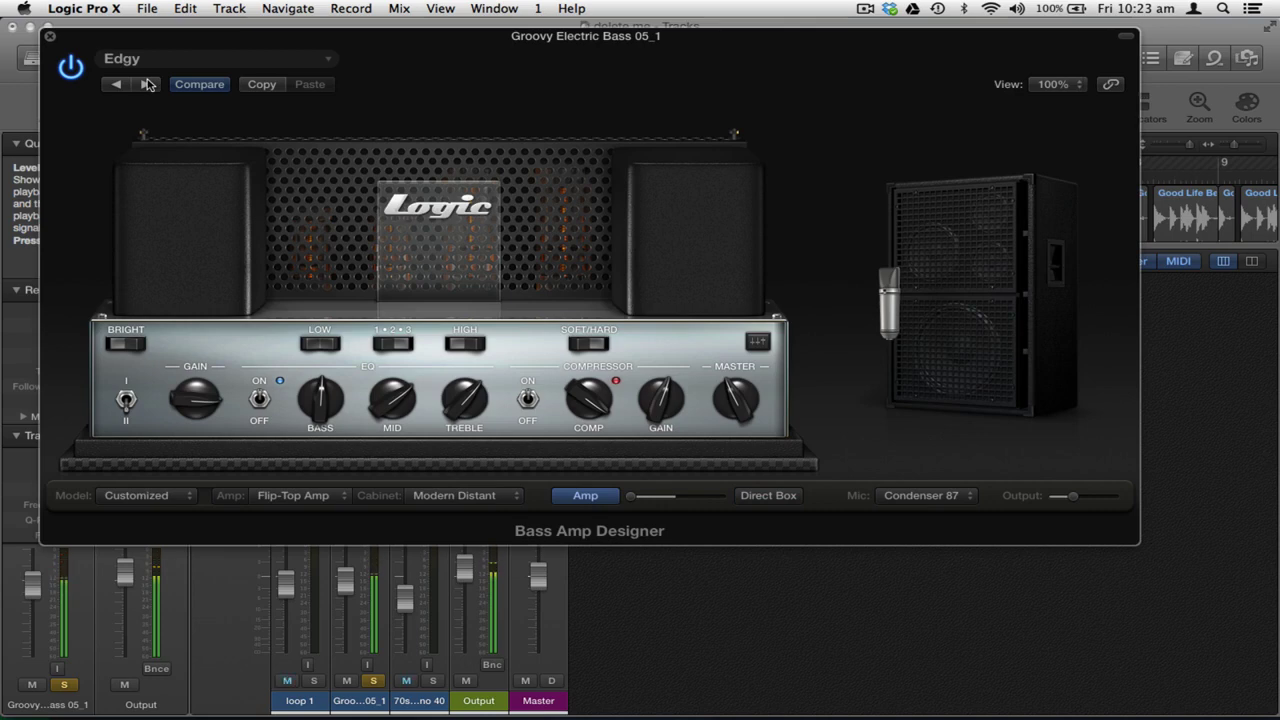
Step: Compare the soloed bass with Bass Amp Designer bypassed and enabled, leaving the effect on
click(71, 68)
click(71, 68)
click(71, 68)
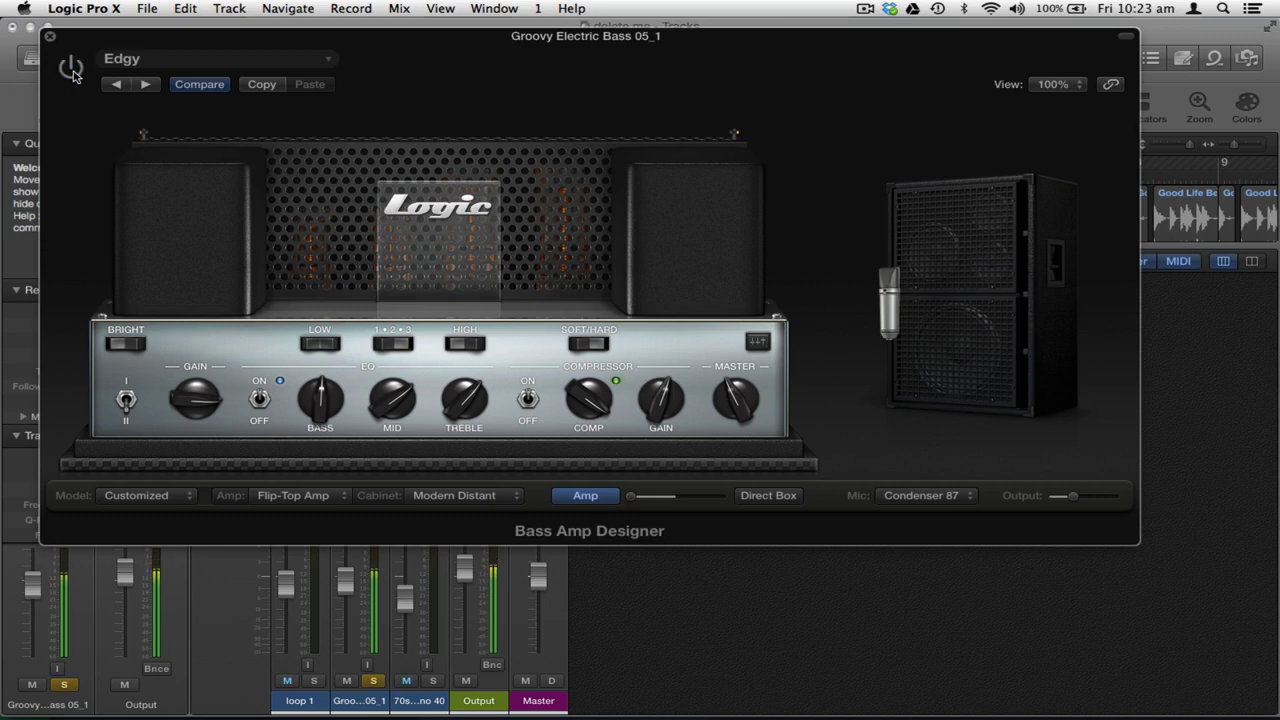
click(71, 68)
click(71, 68)
click(71, 68)
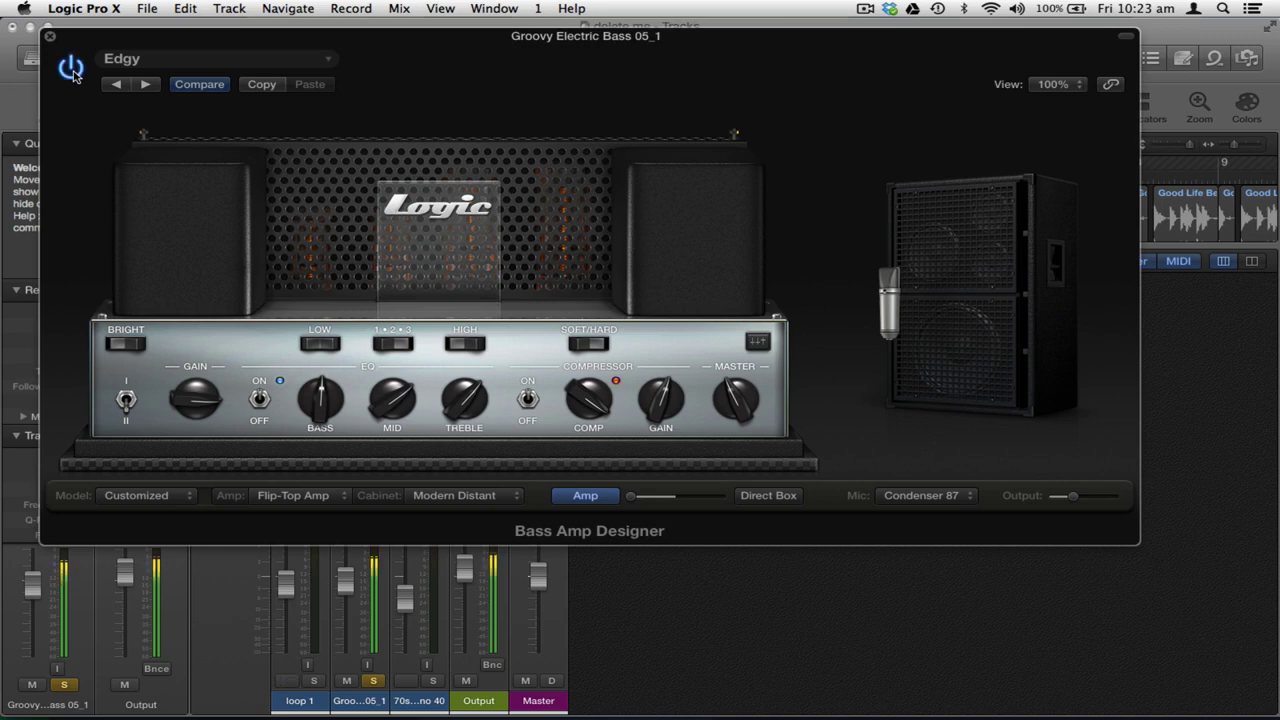
Step: Unsolo the bass at -5.0 dB, audition presets from Golden Fingers to the one past Main Squeeze, close the plug-in and stop playback
key(s)
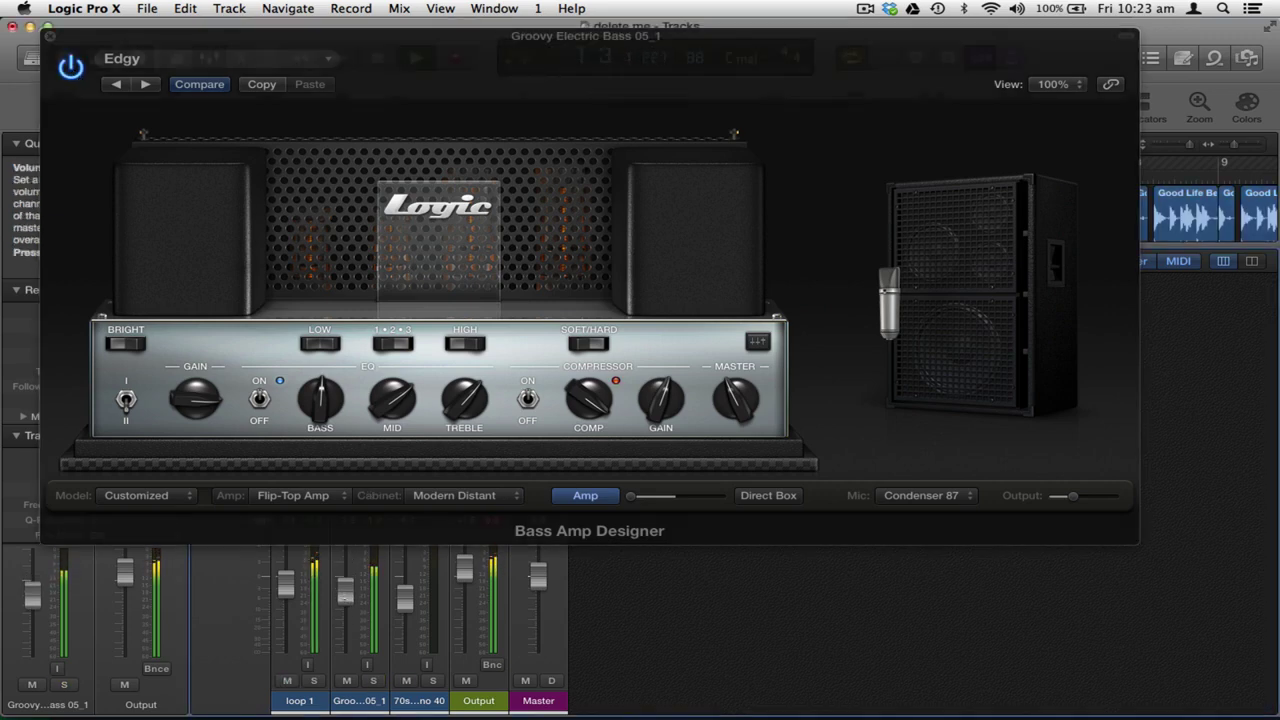
click(145, 85)
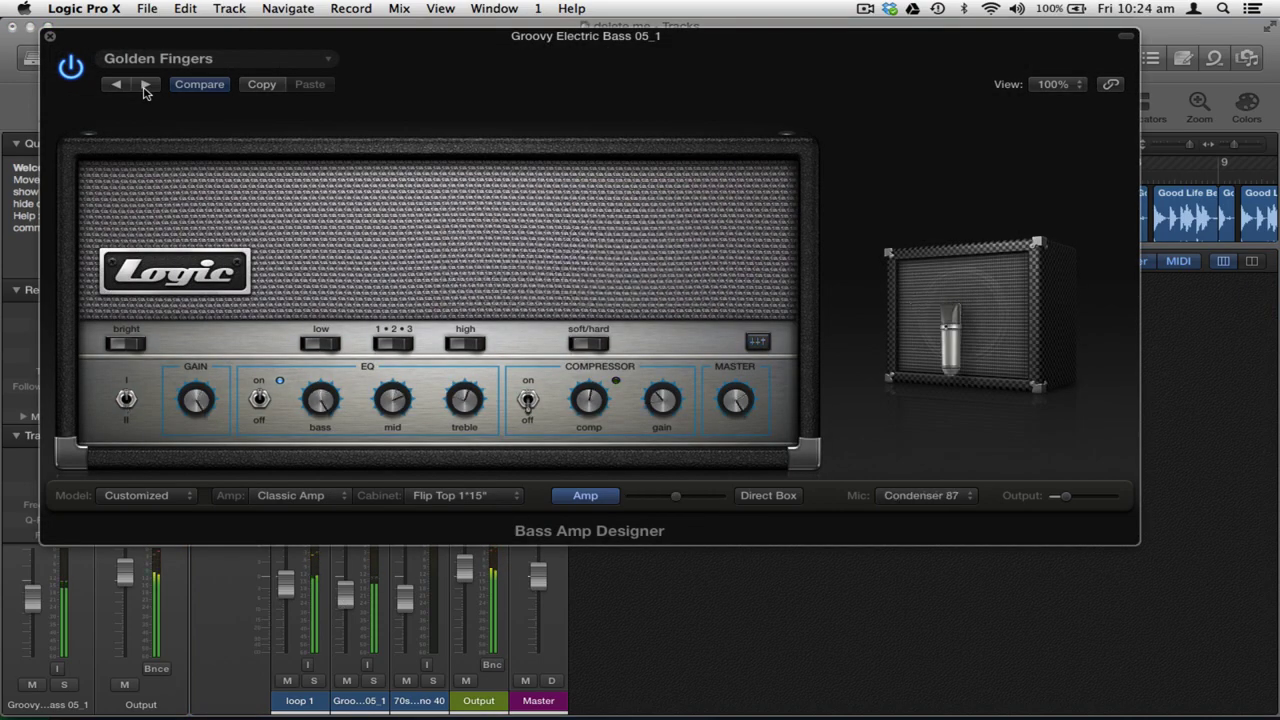
click(145, 85)
click(145, 85)
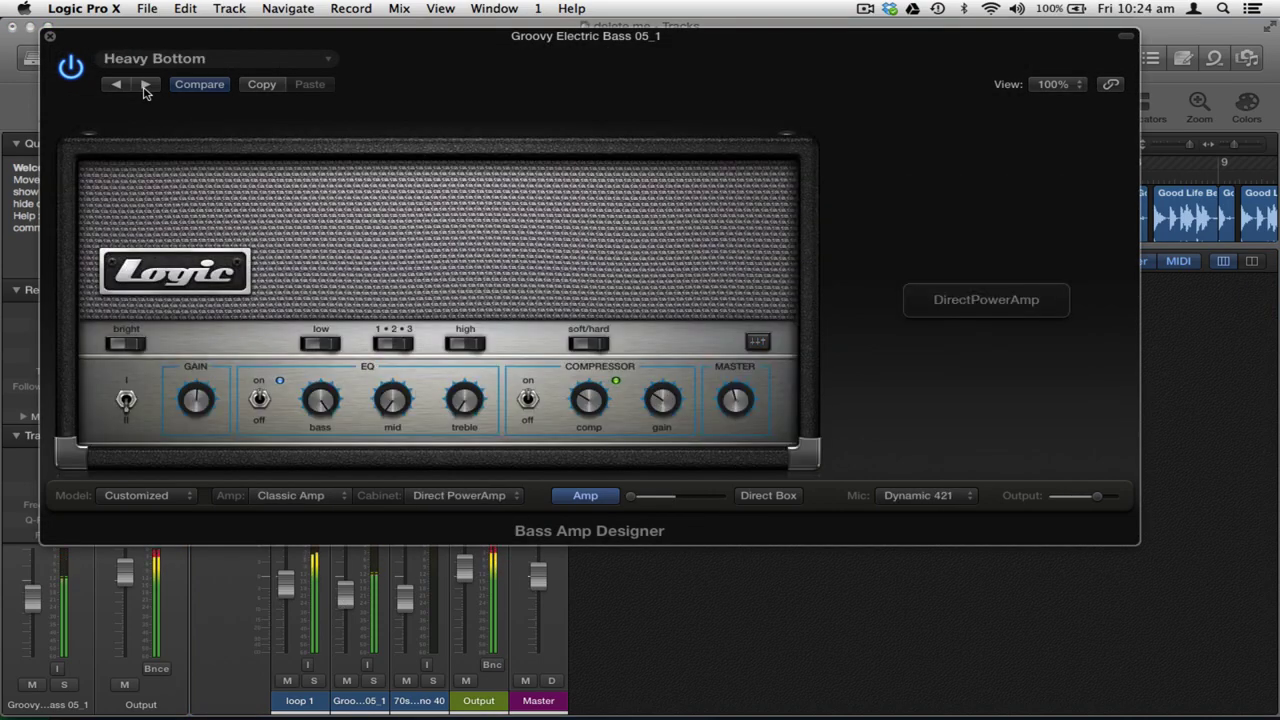
click(145, 85)
click(145, 85)
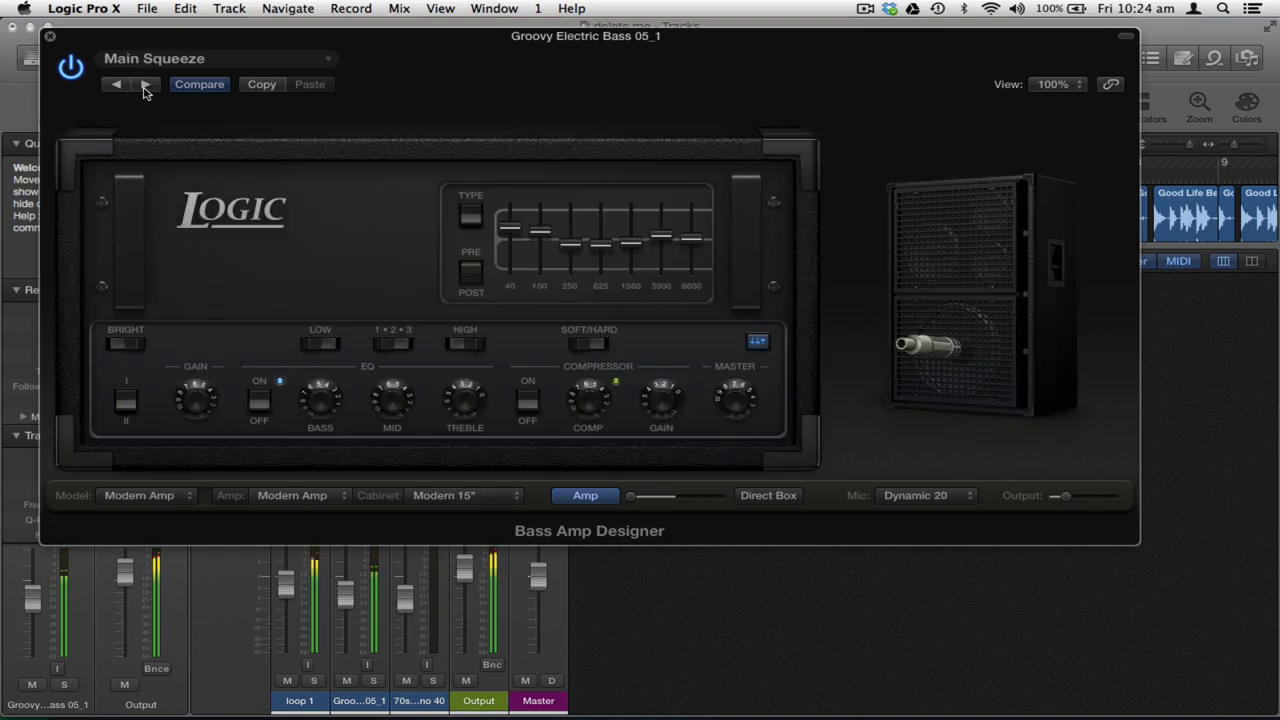
click(145, 85)
click(49, 36)
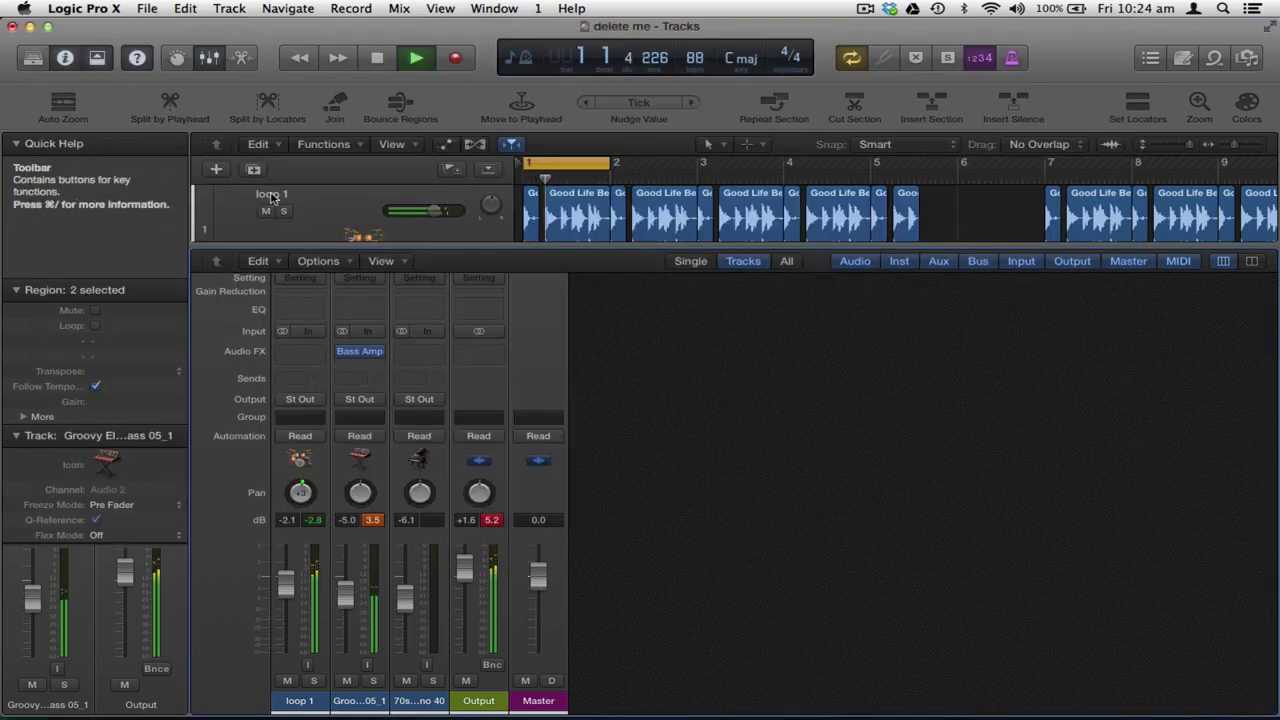
key(space)
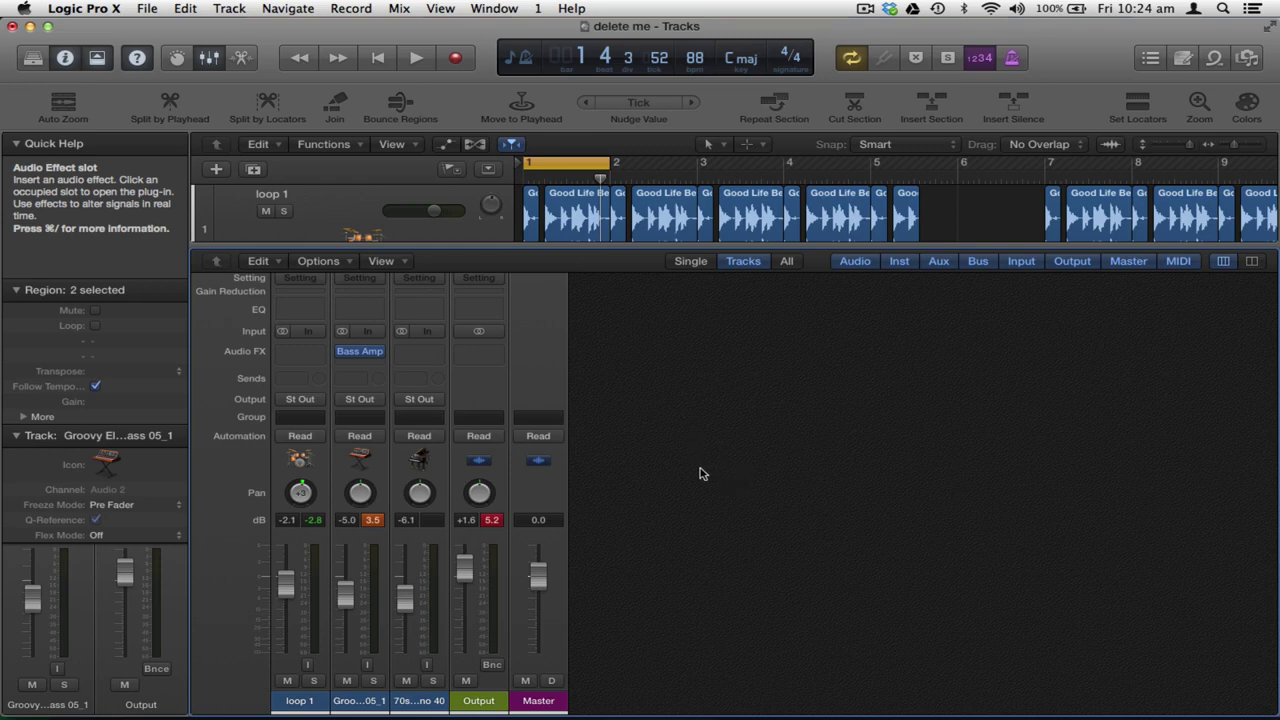
click(305, 353)
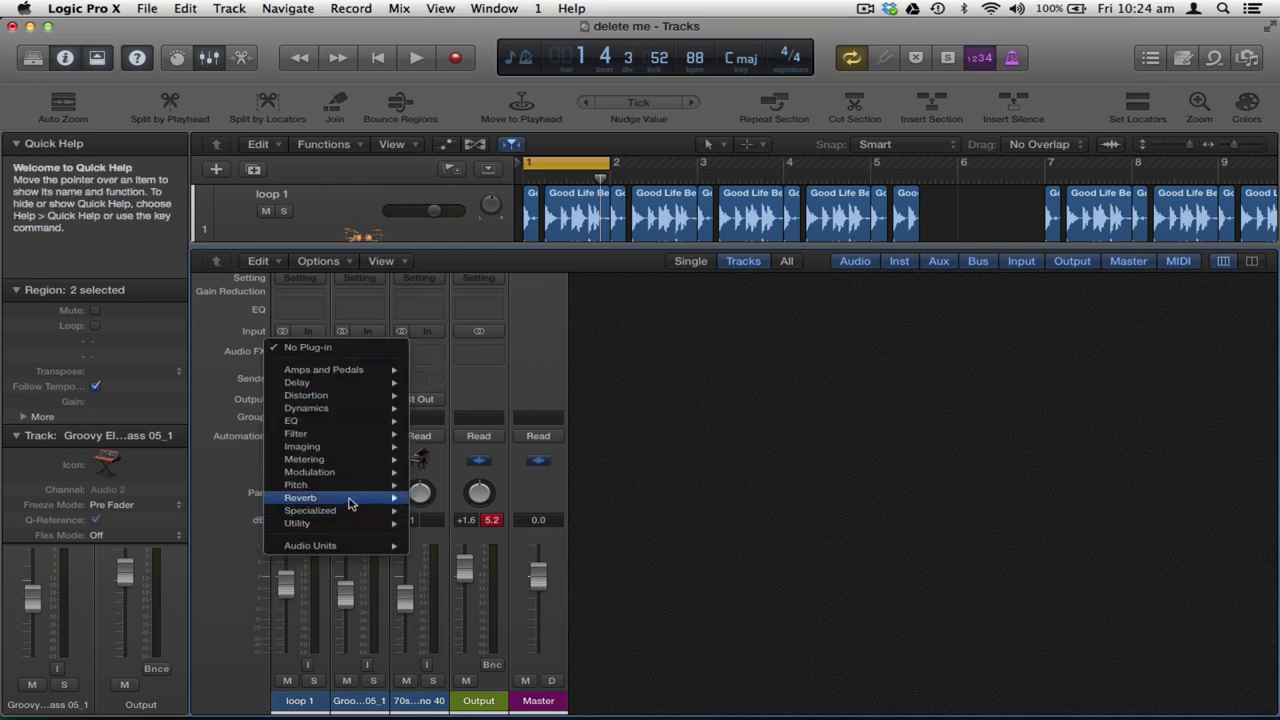
mouse_move(350, 503)
mouse_move(479, 510)
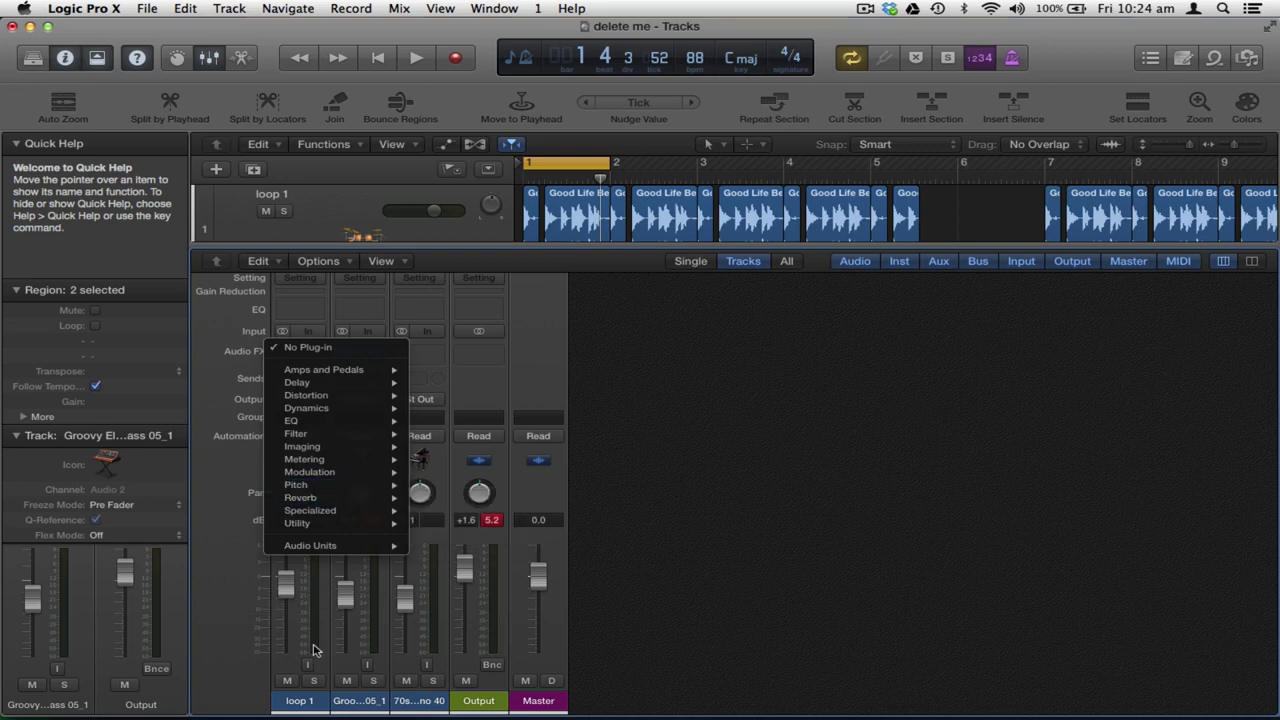
click(311, 706)
Step: Add a send to Bus 1 on the loop 1 channel and turn up its send level
click(311, 706)
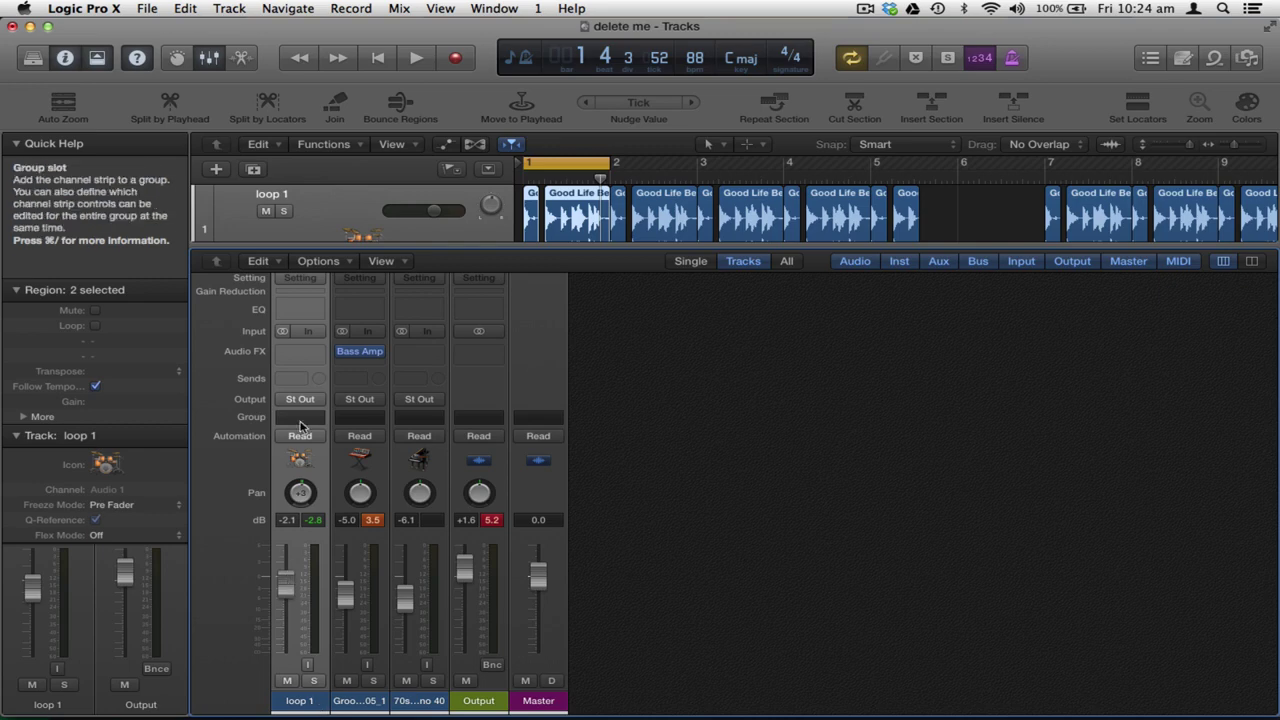
click(296, 381)
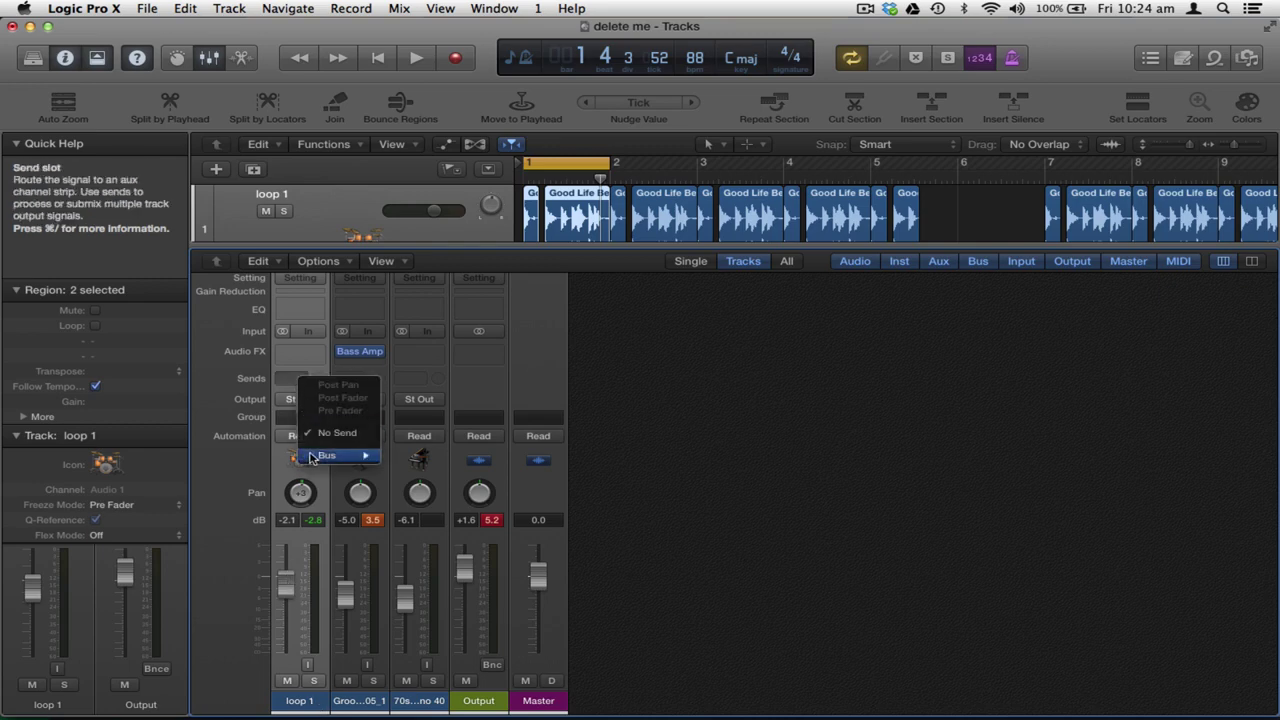
mouse_move(311, 457)
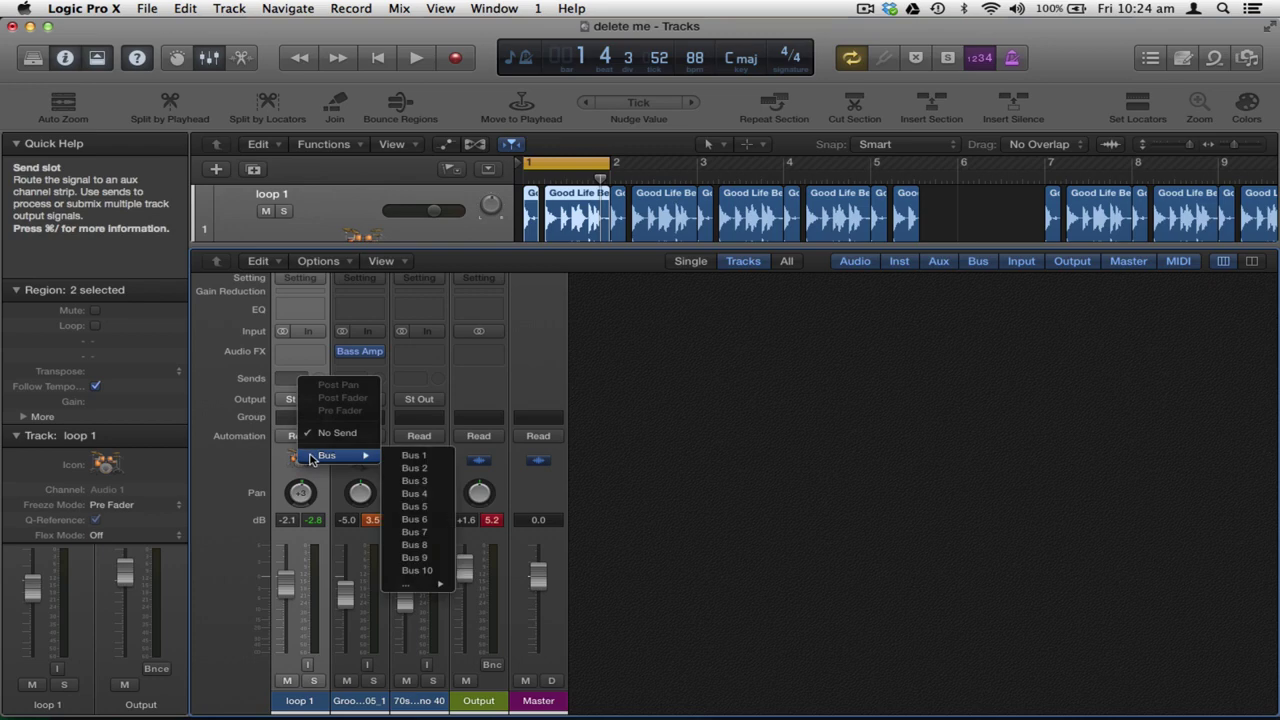
click(411, 457)
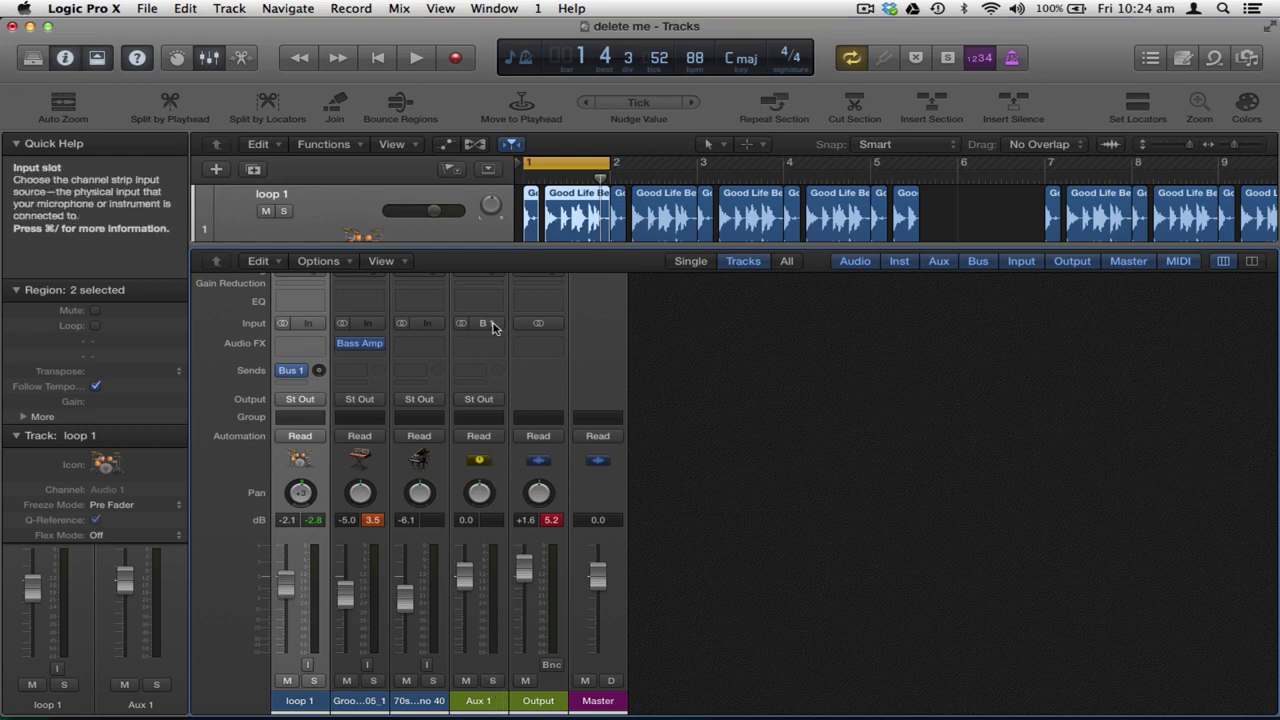
click(319, 371)
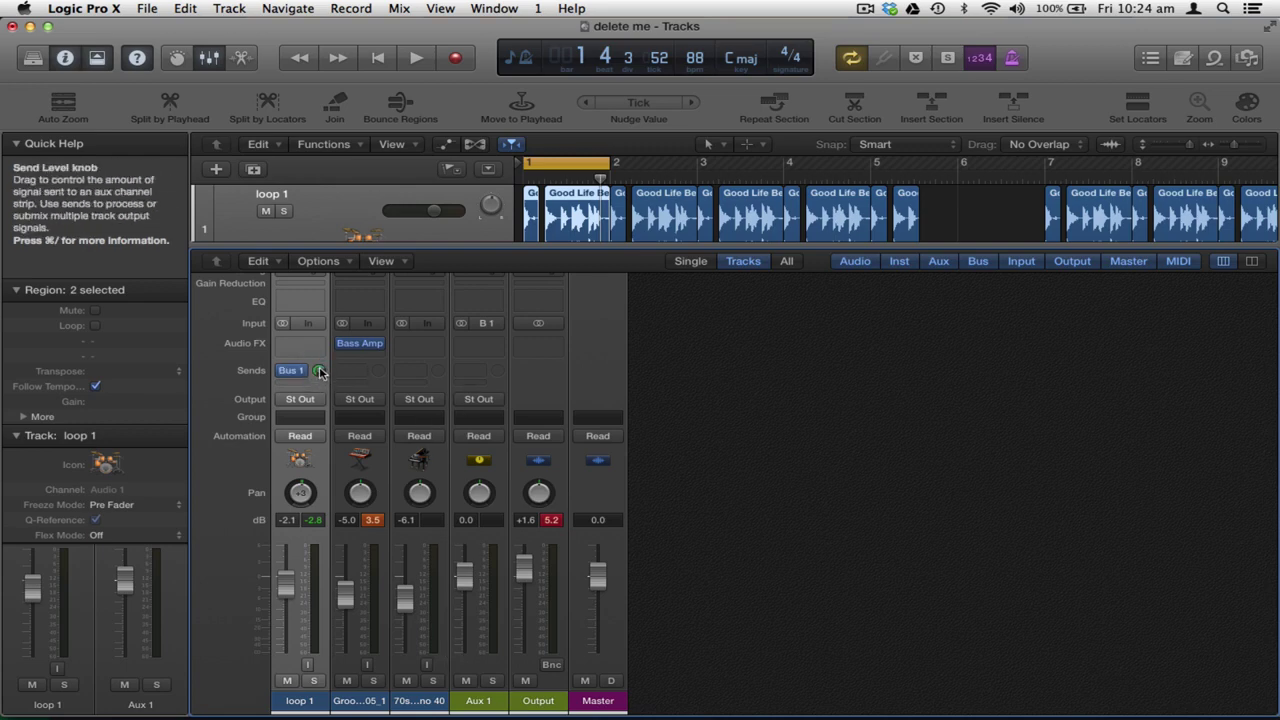
Step: Reset the loop 1 send to Bus 1 to its default level and insert a Space Designer reverb on the Aux 1 channel
drag(320, 372, 310, 388)
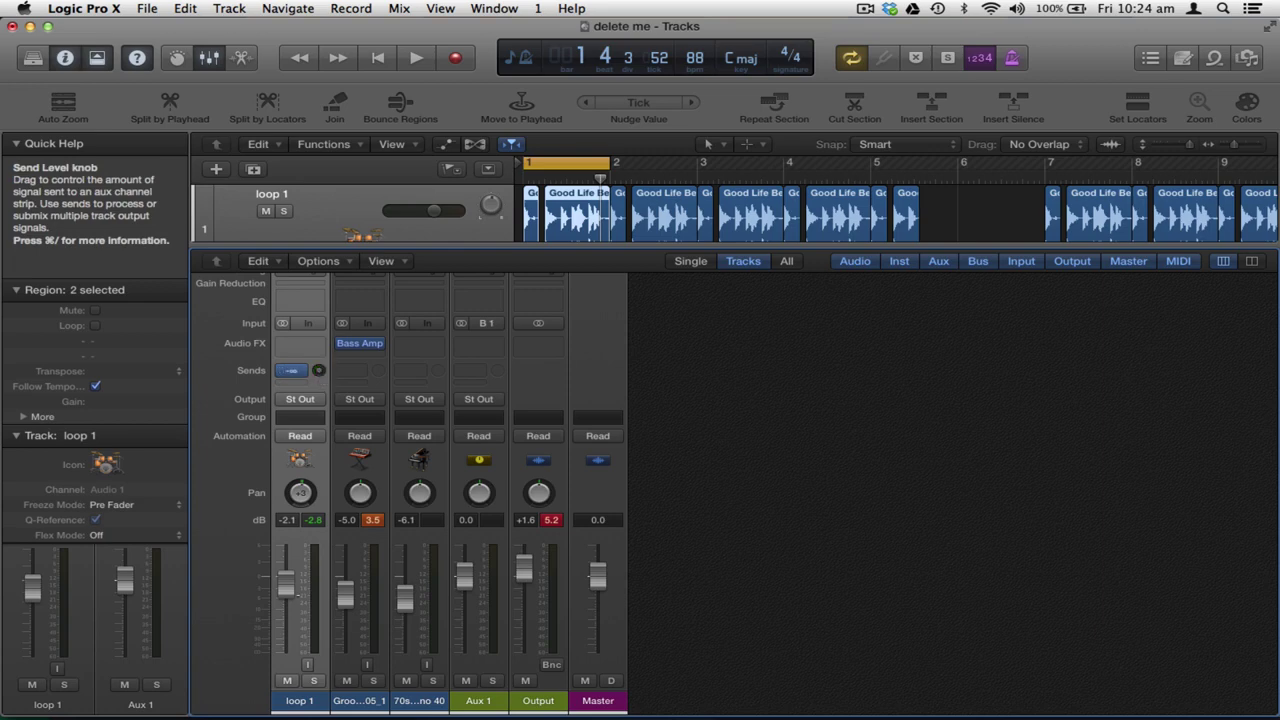
alt+click(319, 371)
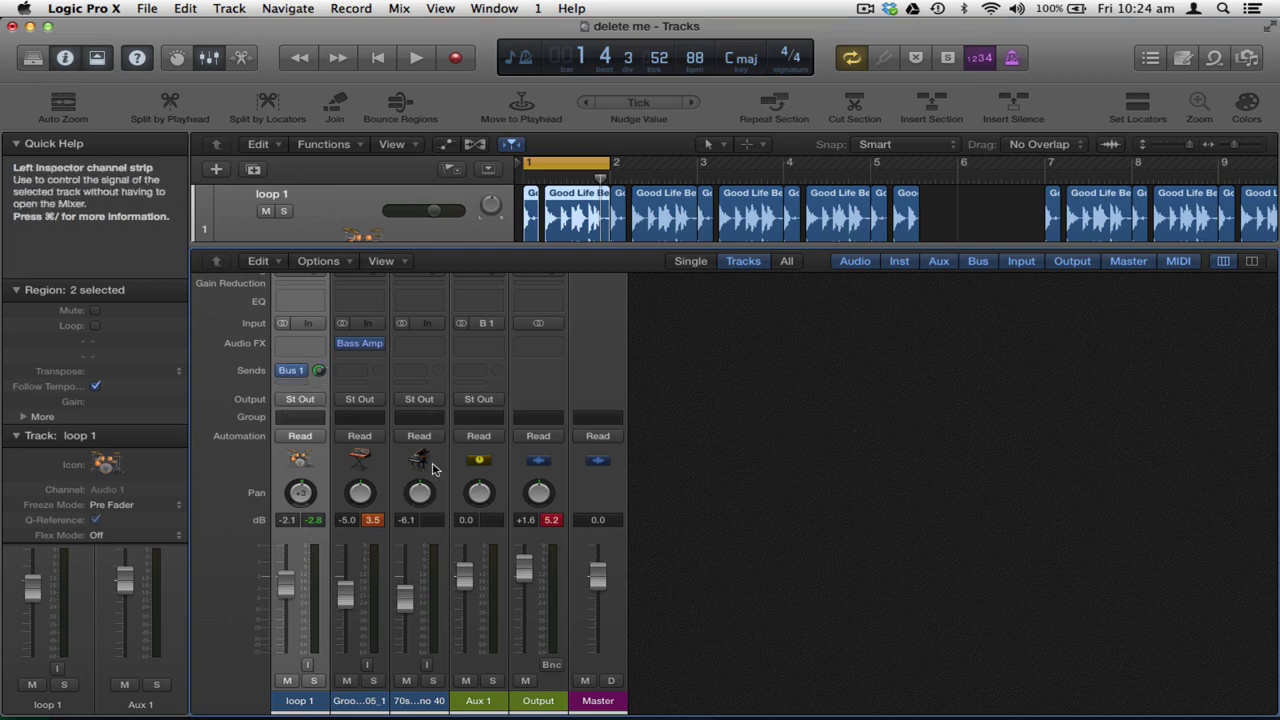
scroll(470, 430, up, 1)
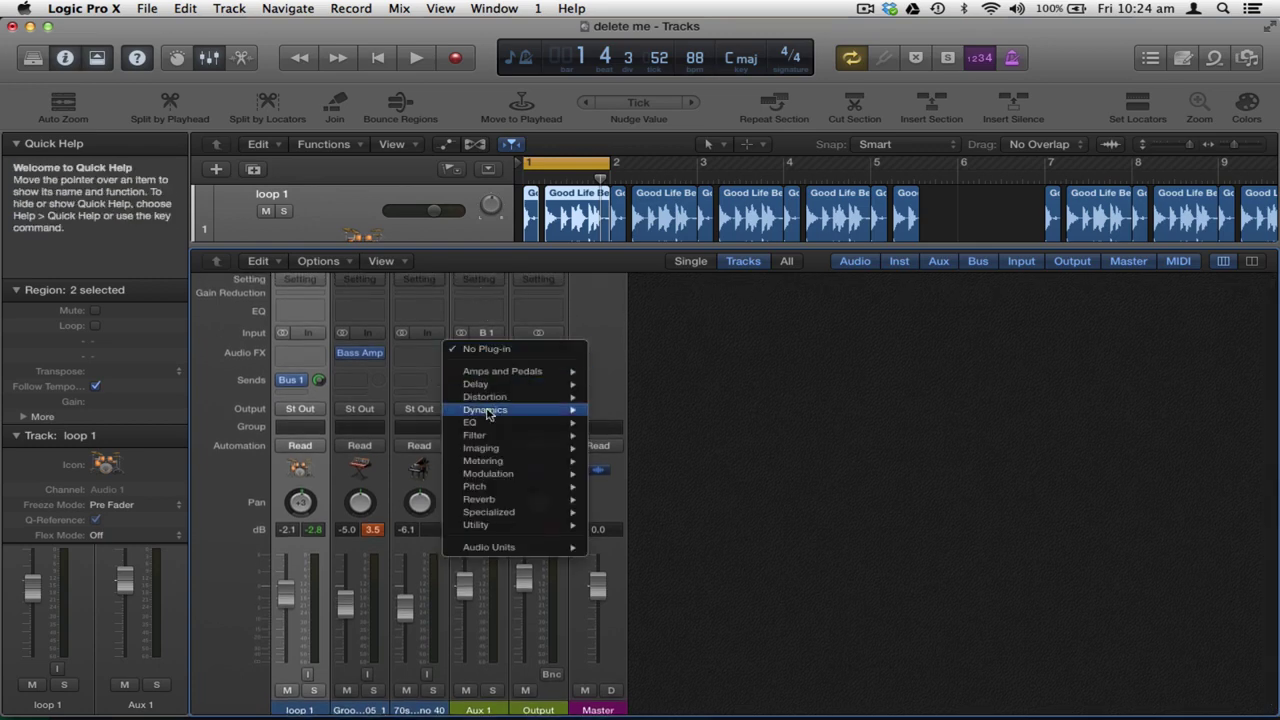
mouse_move(480, 499)
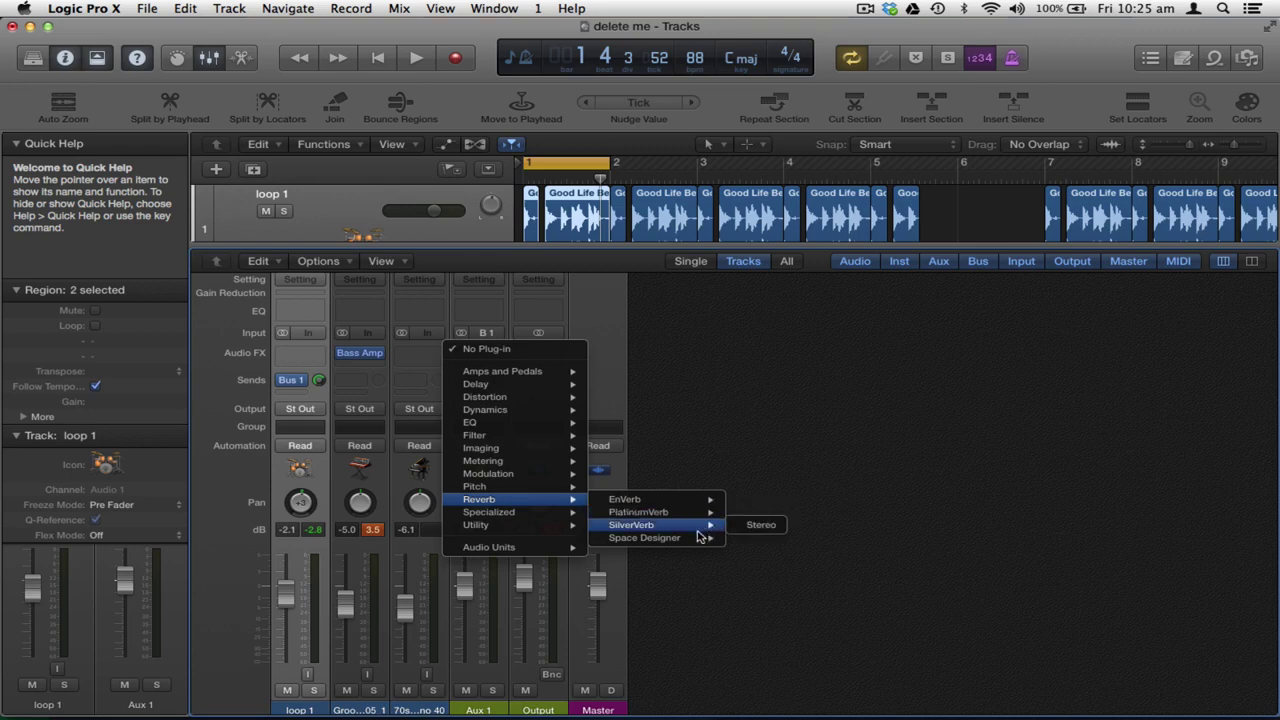
click(758, 543)
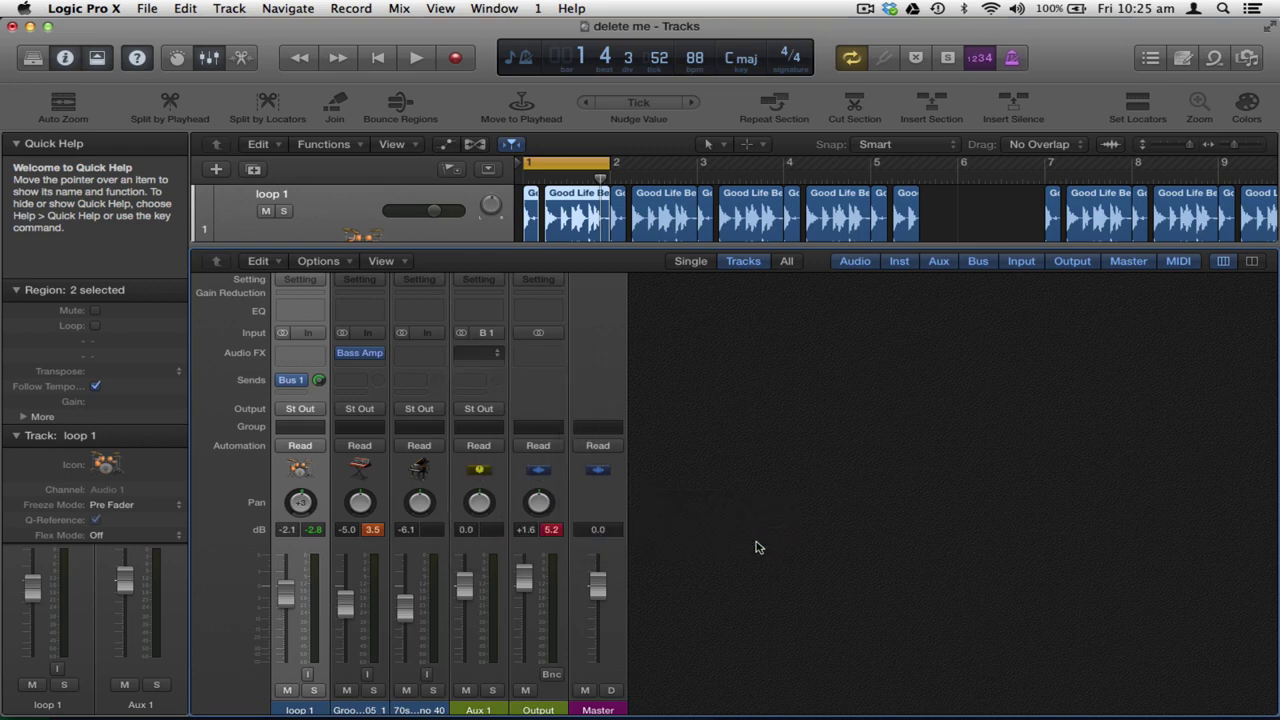
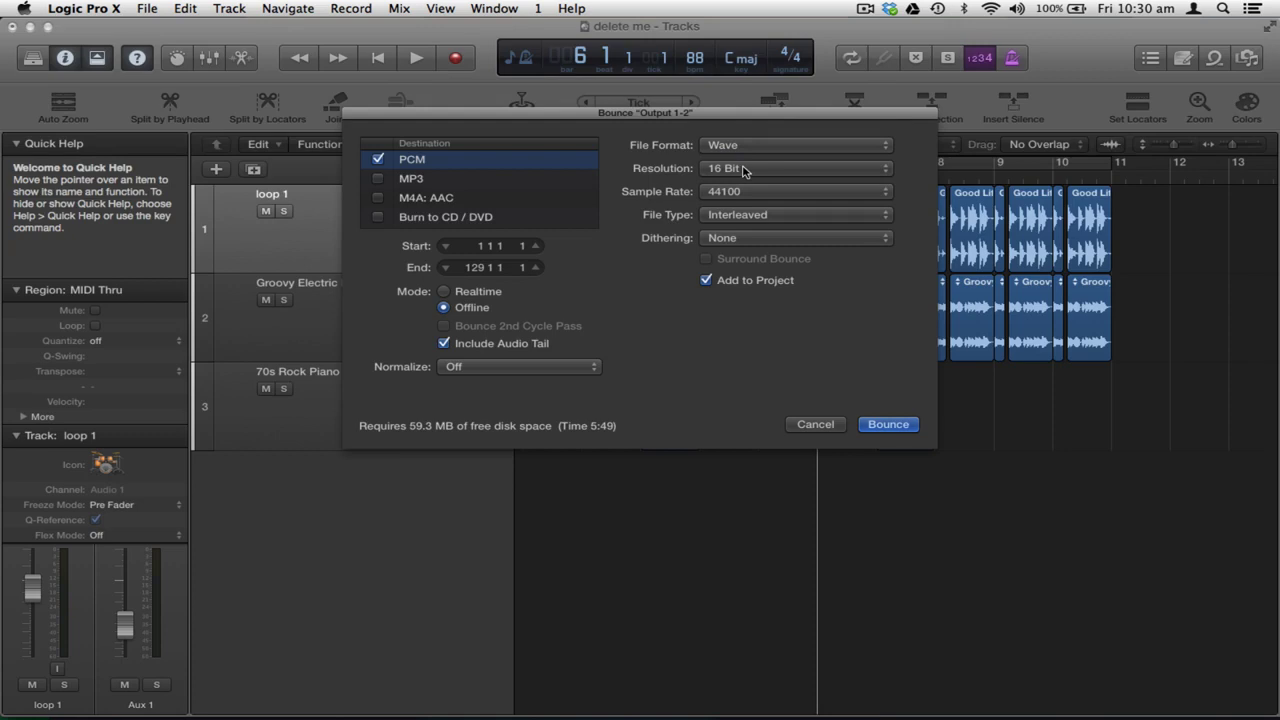
Step: Examine the available resolution and sample rate options for the PCM bounce
click(743, 170)
click(743, 170)
click(737, 192)
click(737, 192)
click(378, 179)
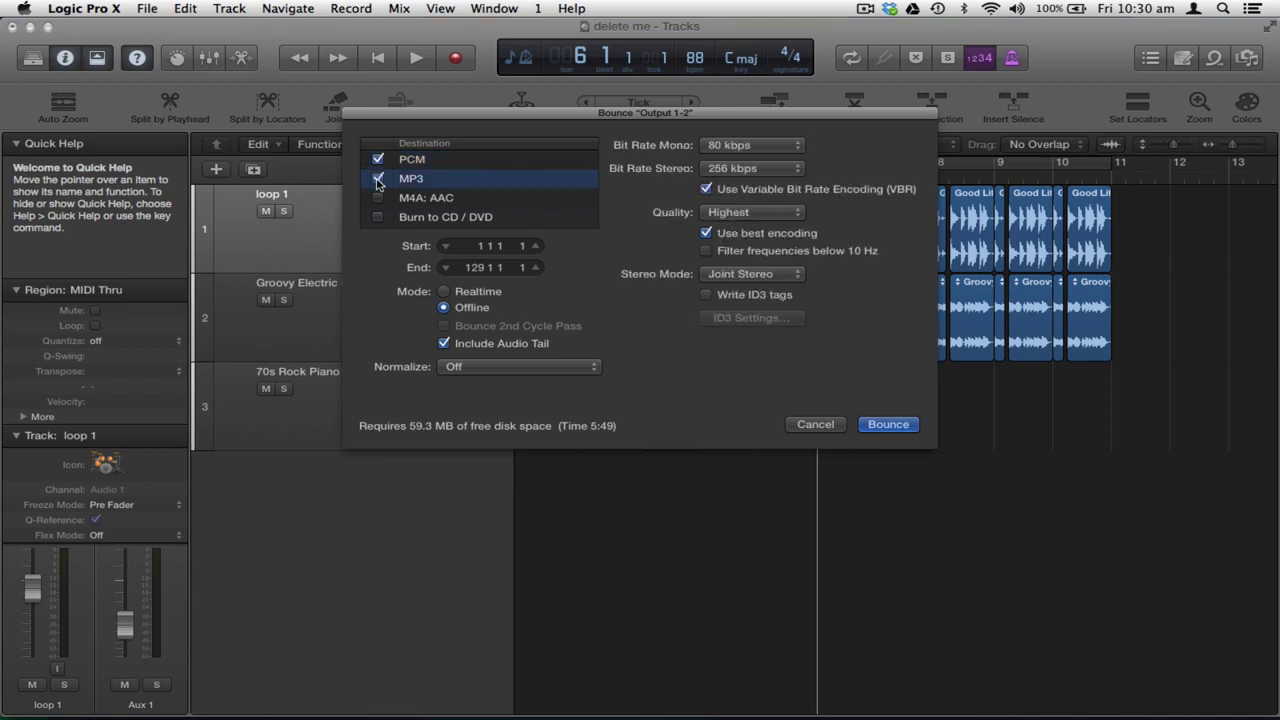
click(377, 162)
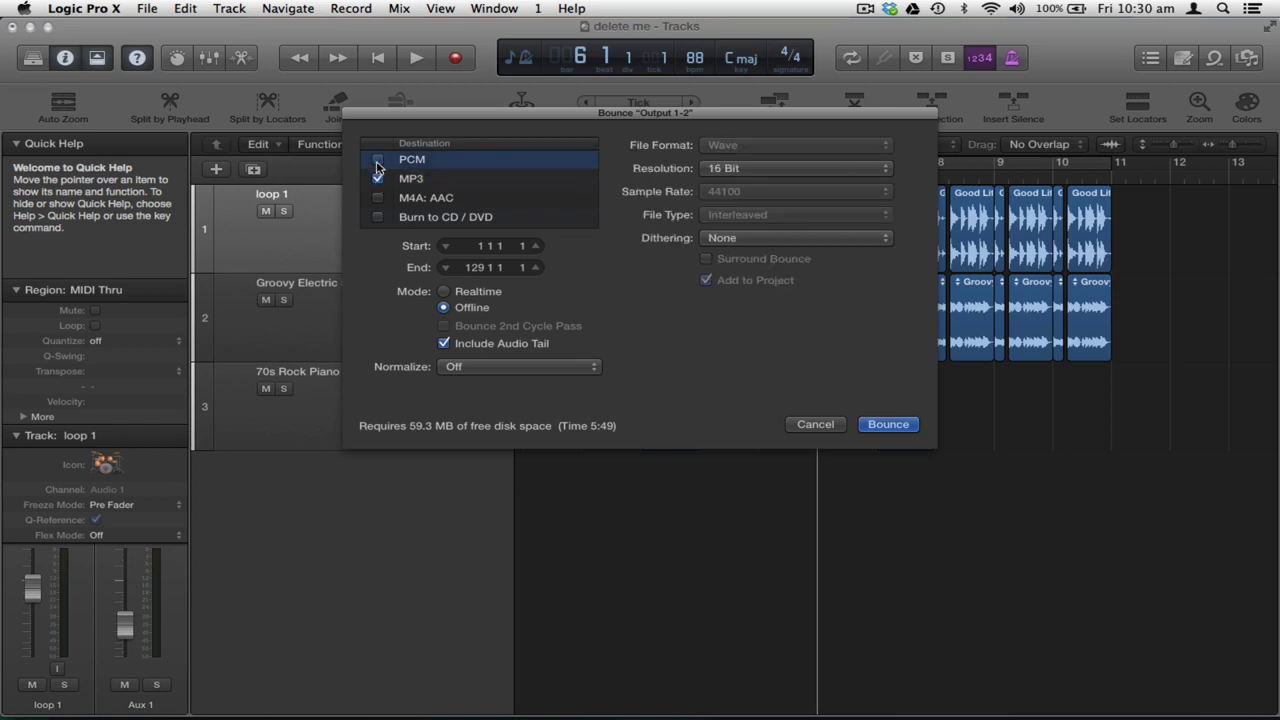
click(378, 161)
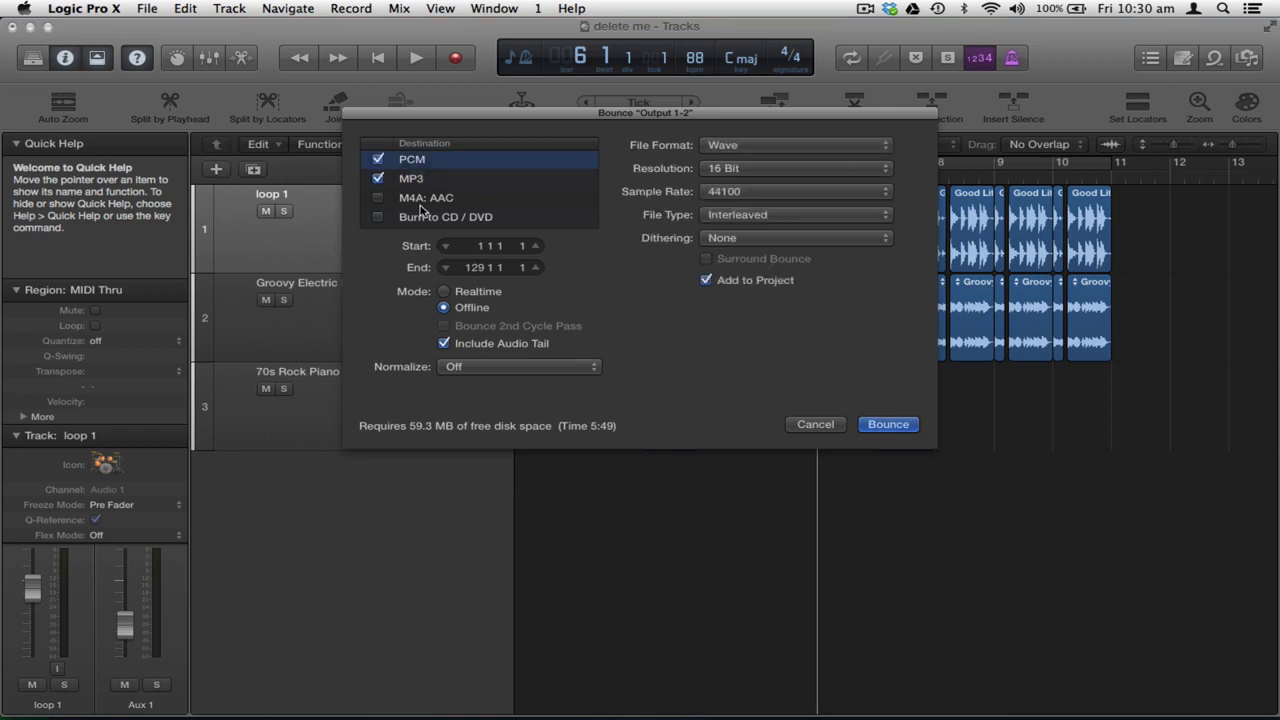
click(378, 179)
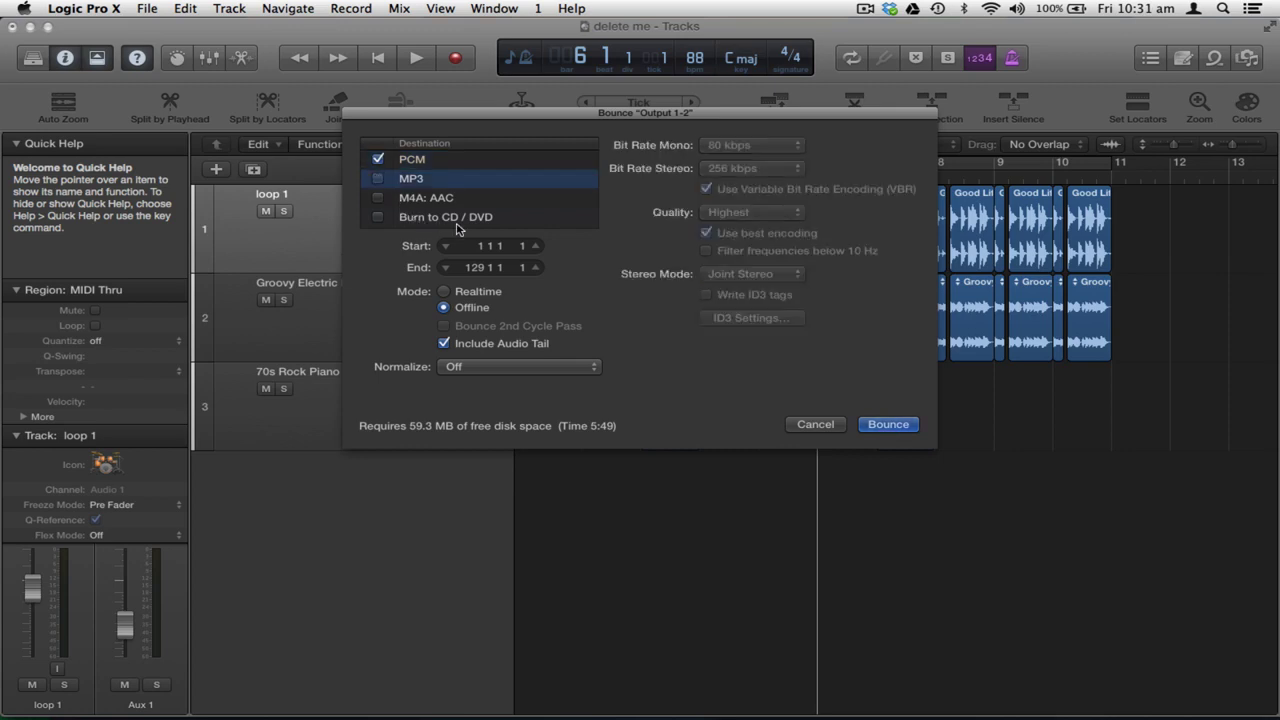
drag(473, 120, 448, 380)
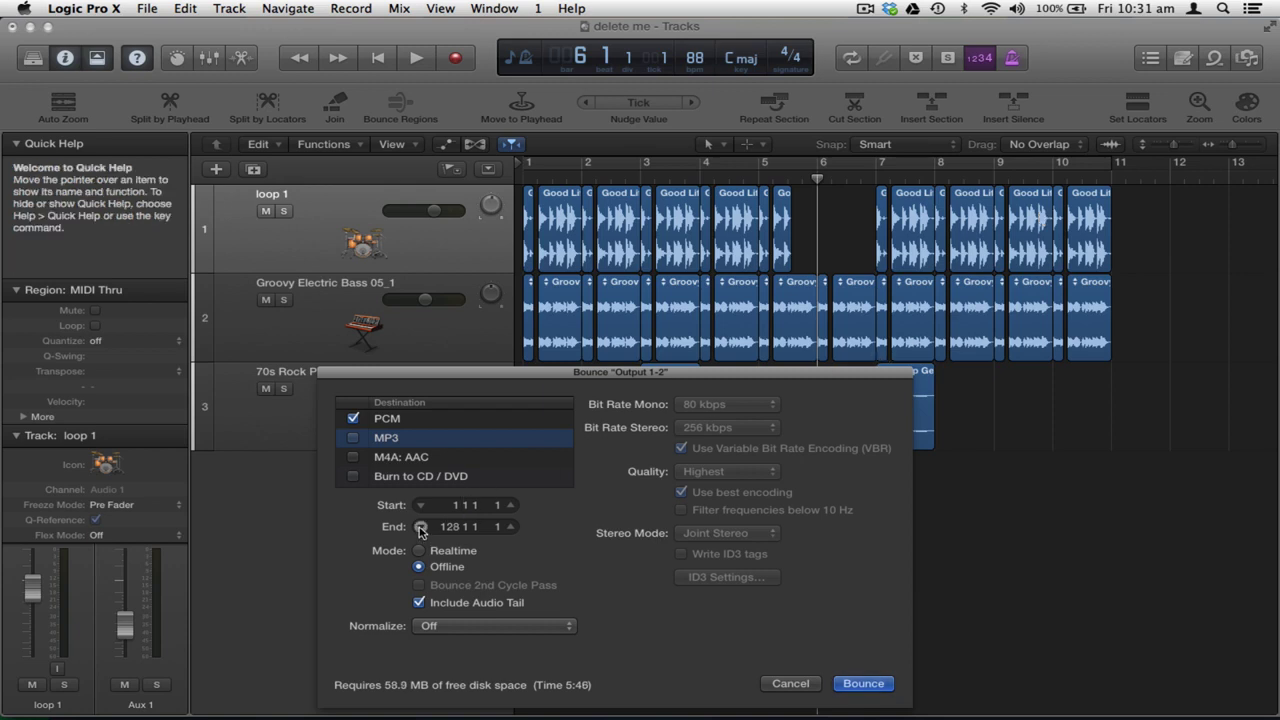
click(790, 684)
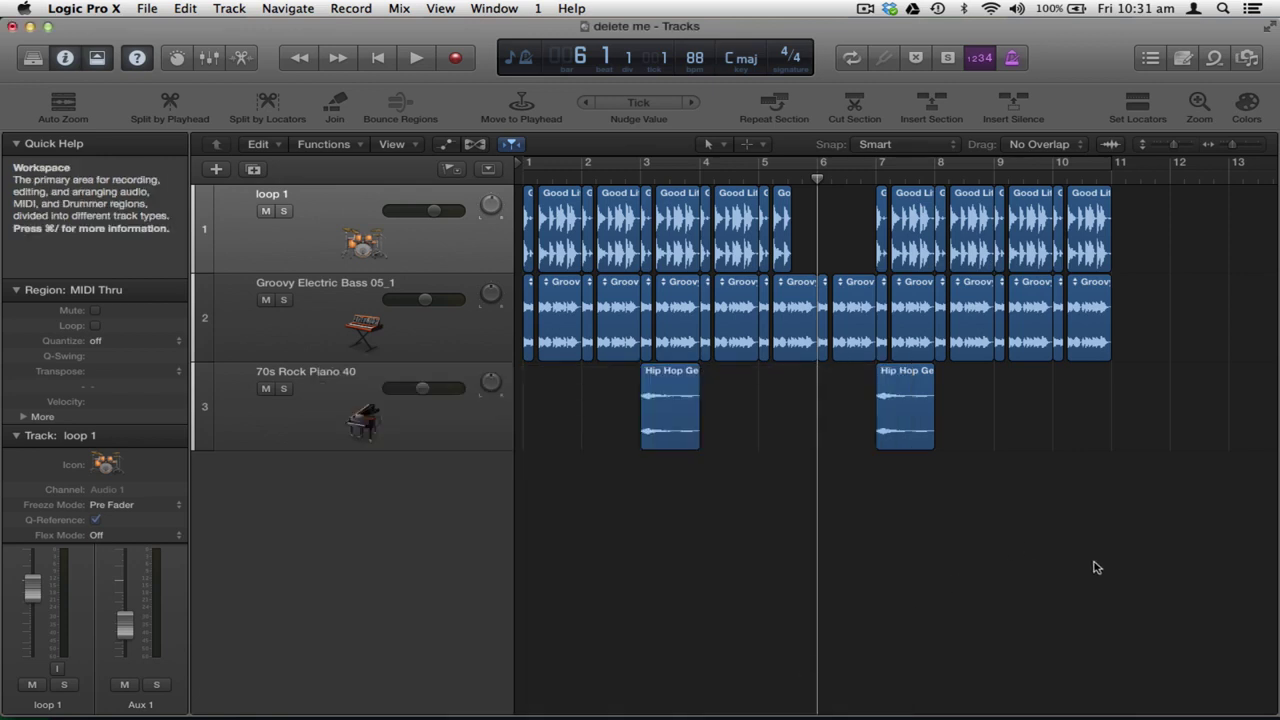
Step: Select all regions in the arrangement and start a bounce of the project or section
drag(1094, 567, 408, 149)
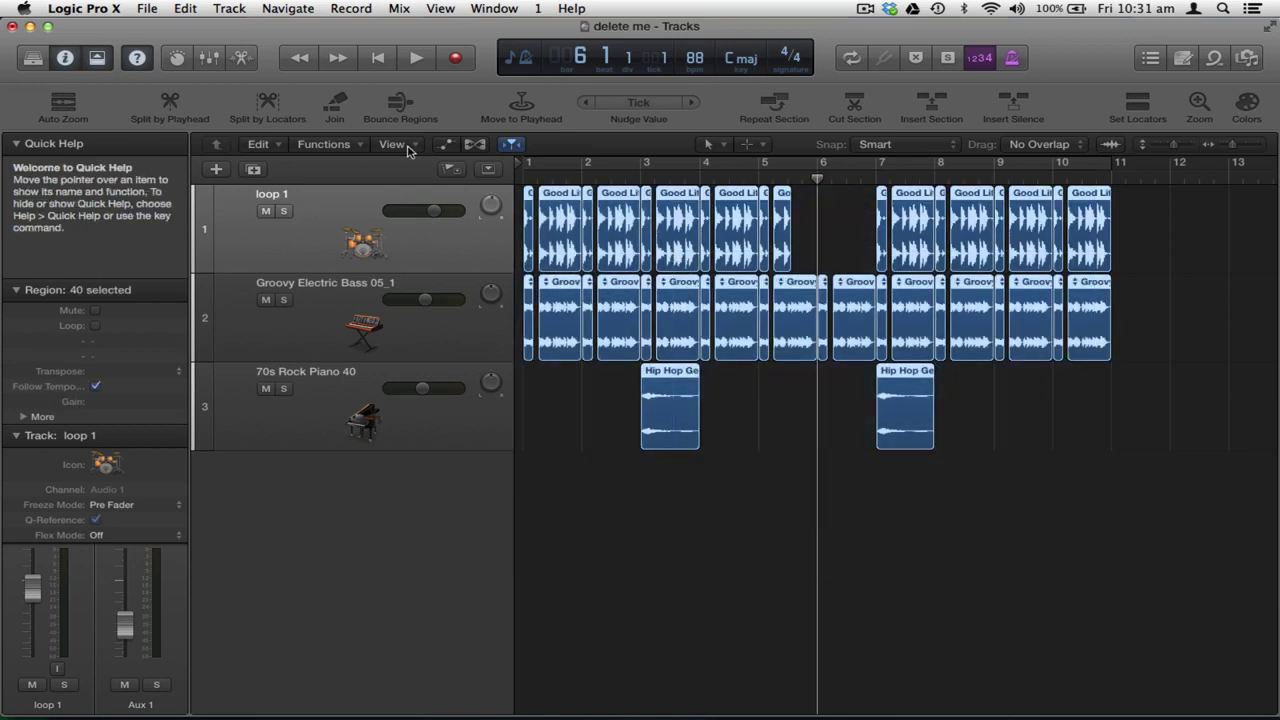
click(634, 494)
key(super+a)
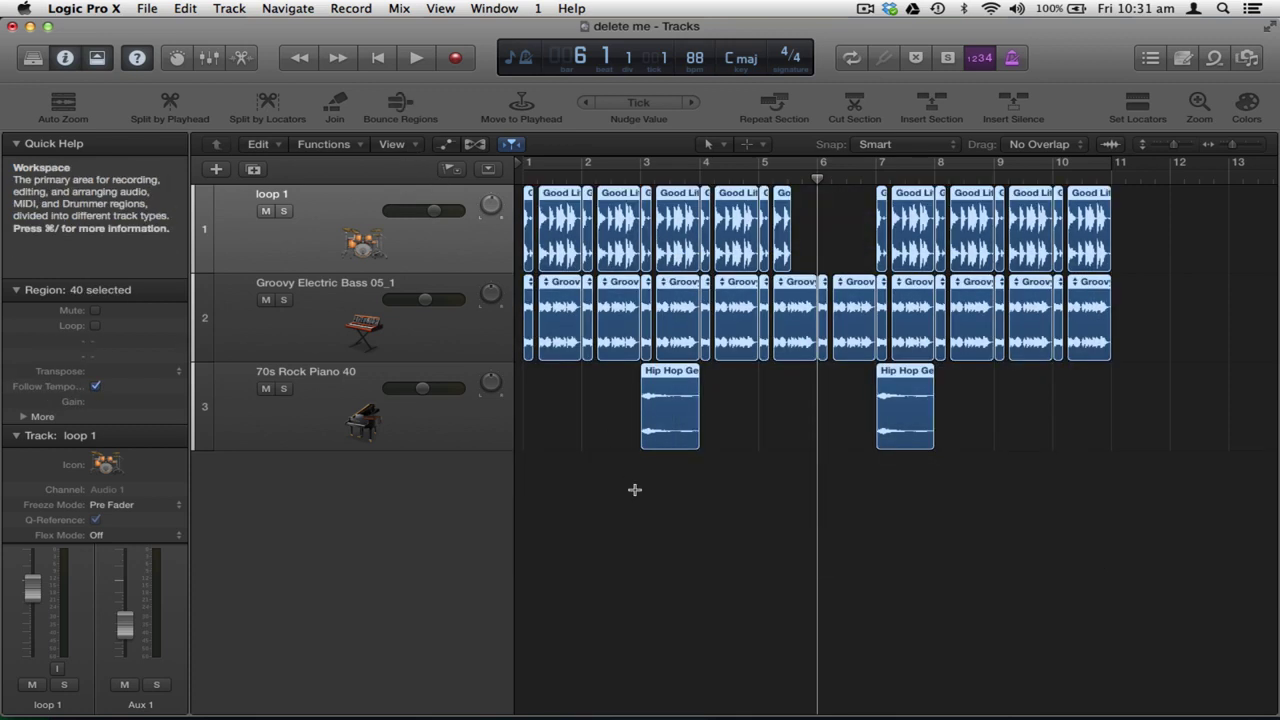
click(147, 8)
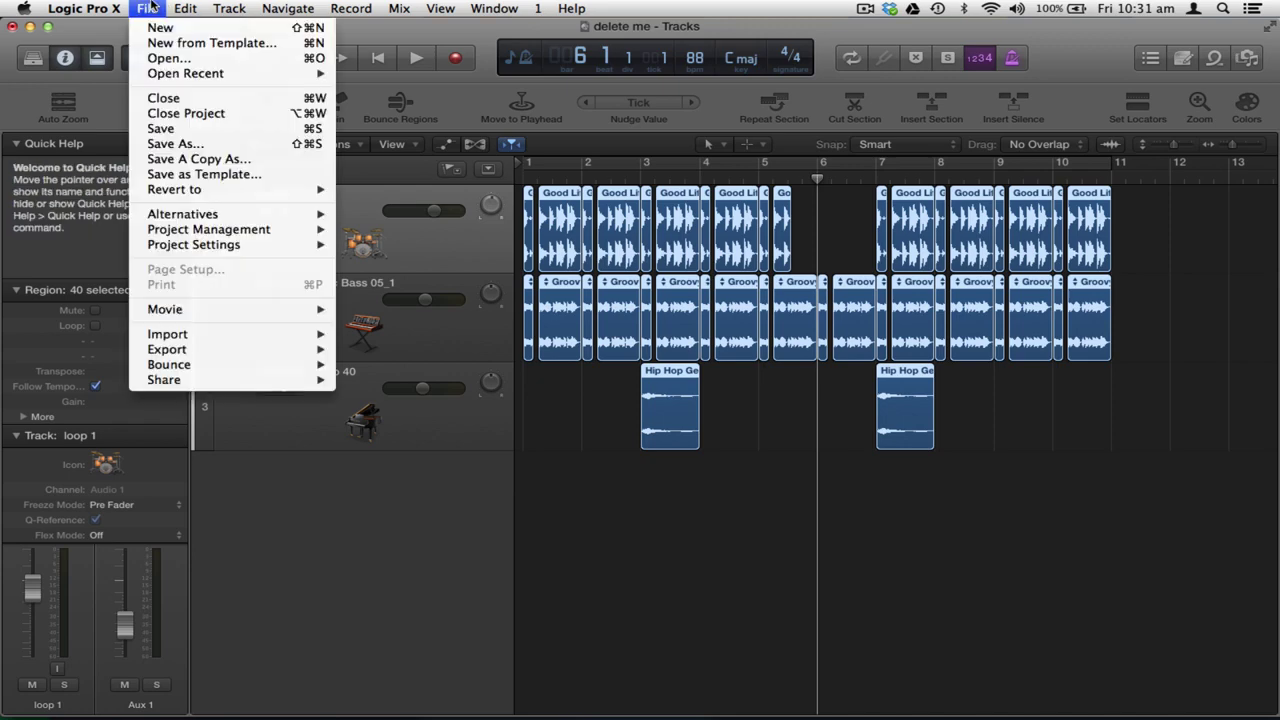
mouse_move(250, 340)
mouse_move(251, 366)
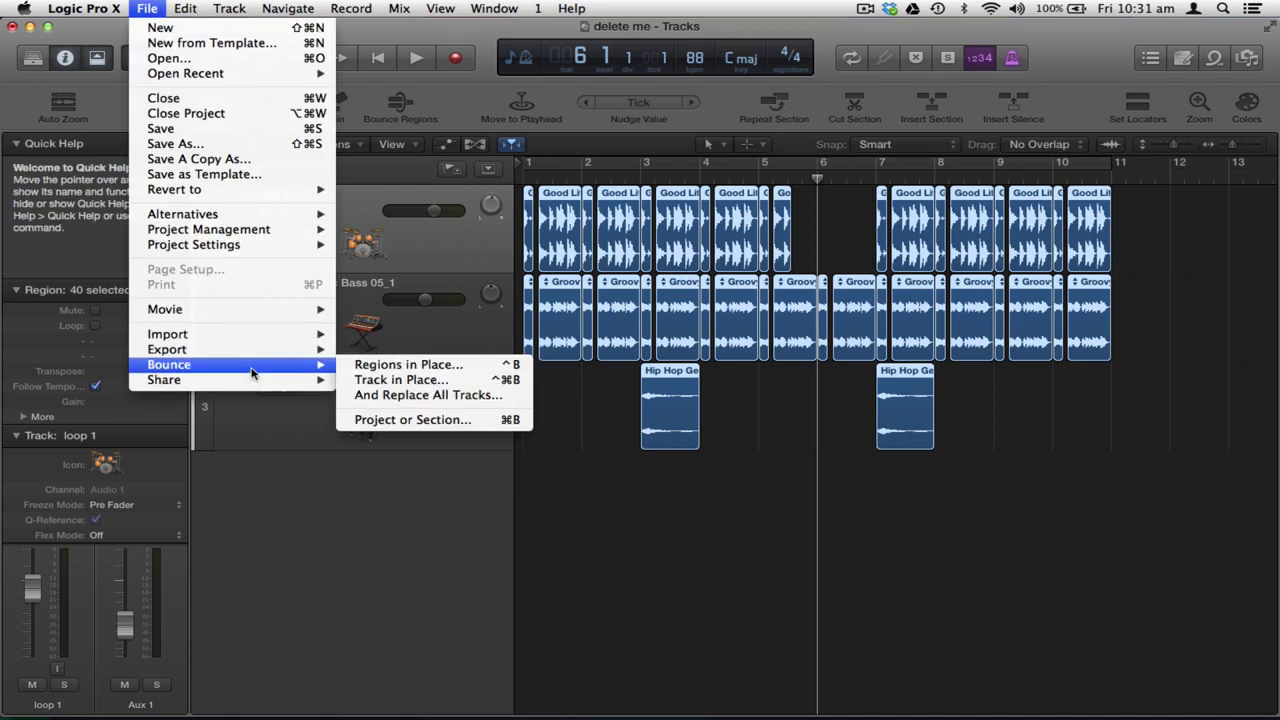
click(430, 420)
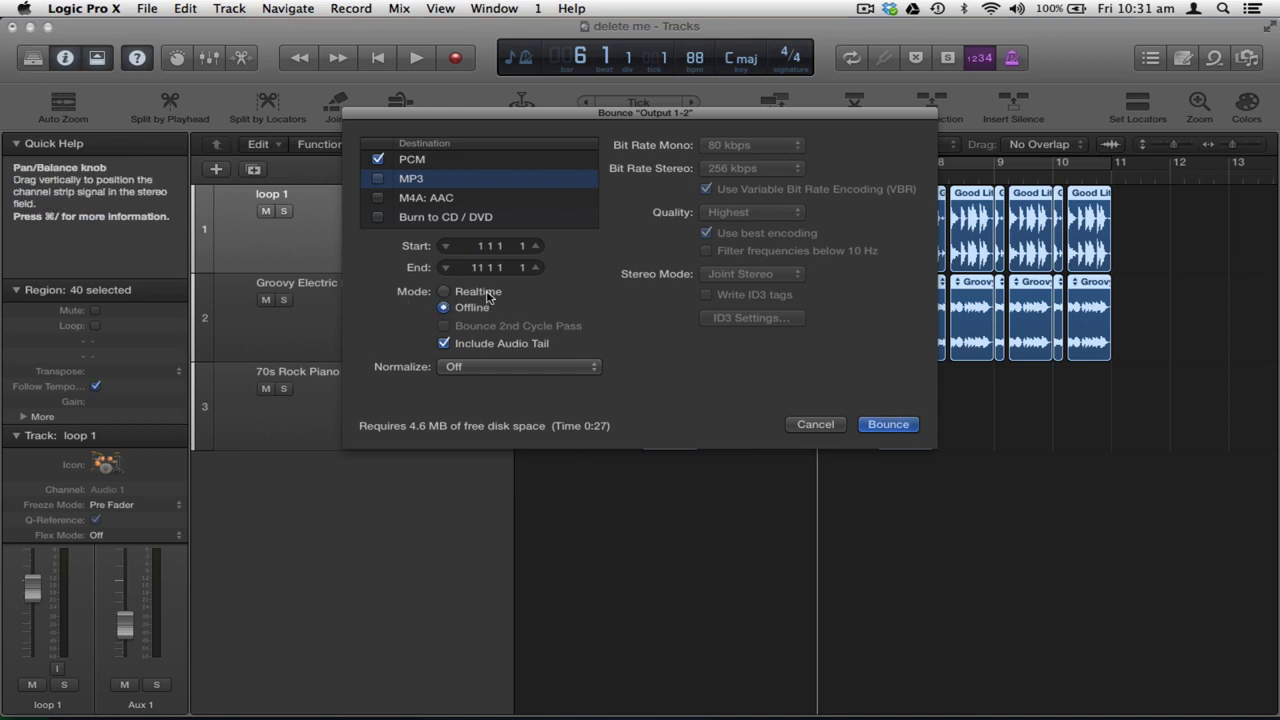
Step: Review the bounce's Realtime and Offline modes, Normalize options and PCM settings, leaving the mode at Offline and Normalize at Off
drag(590, 113, 566, 363)
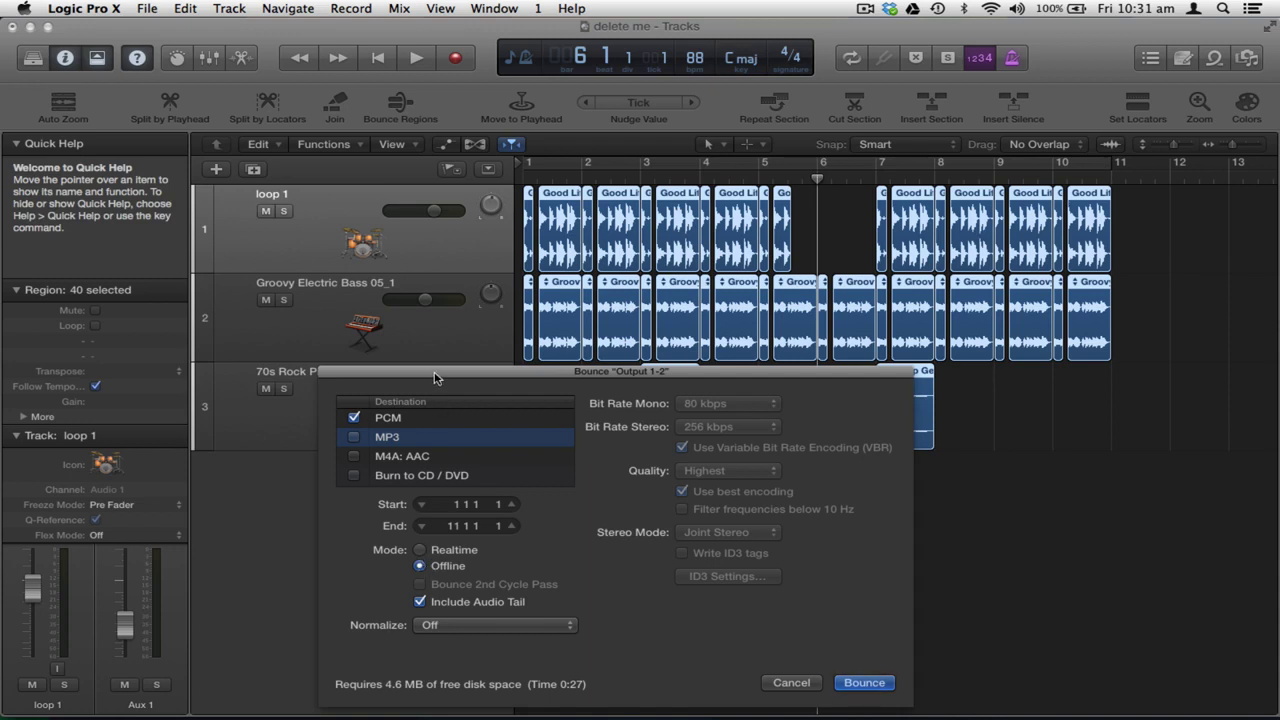
drag(435, 377, 380, 232)
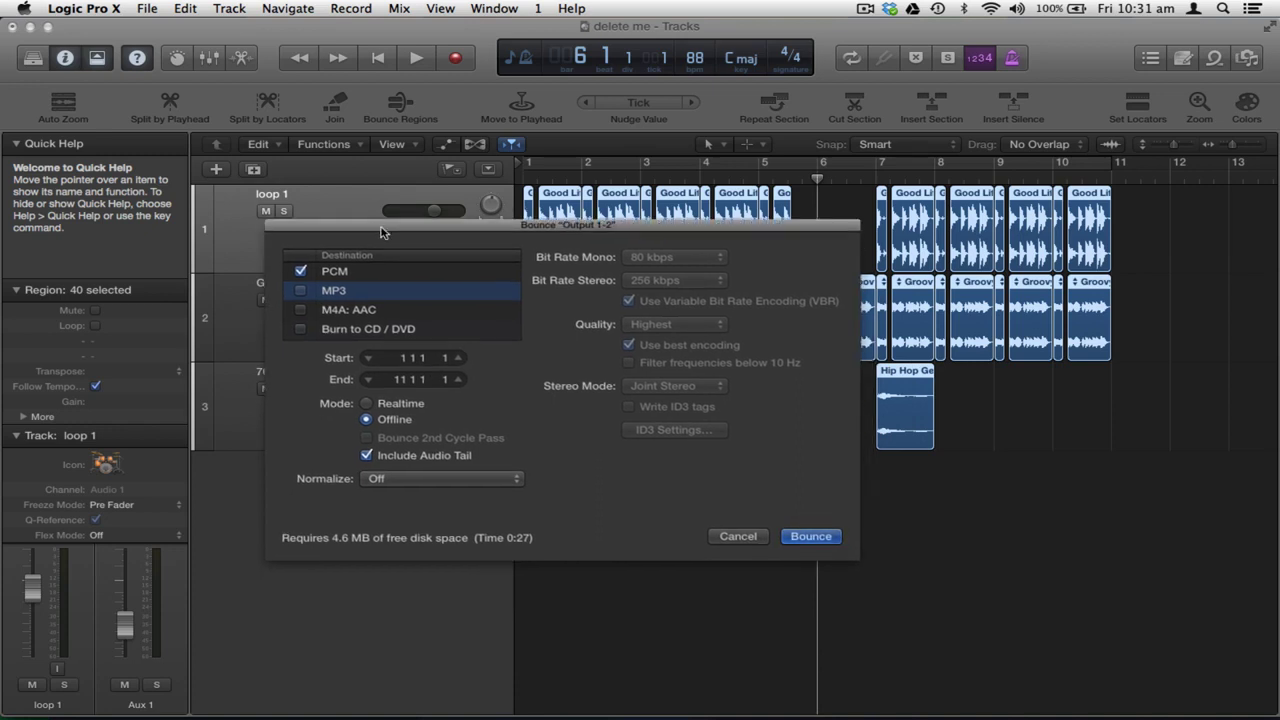
click(366, 403)
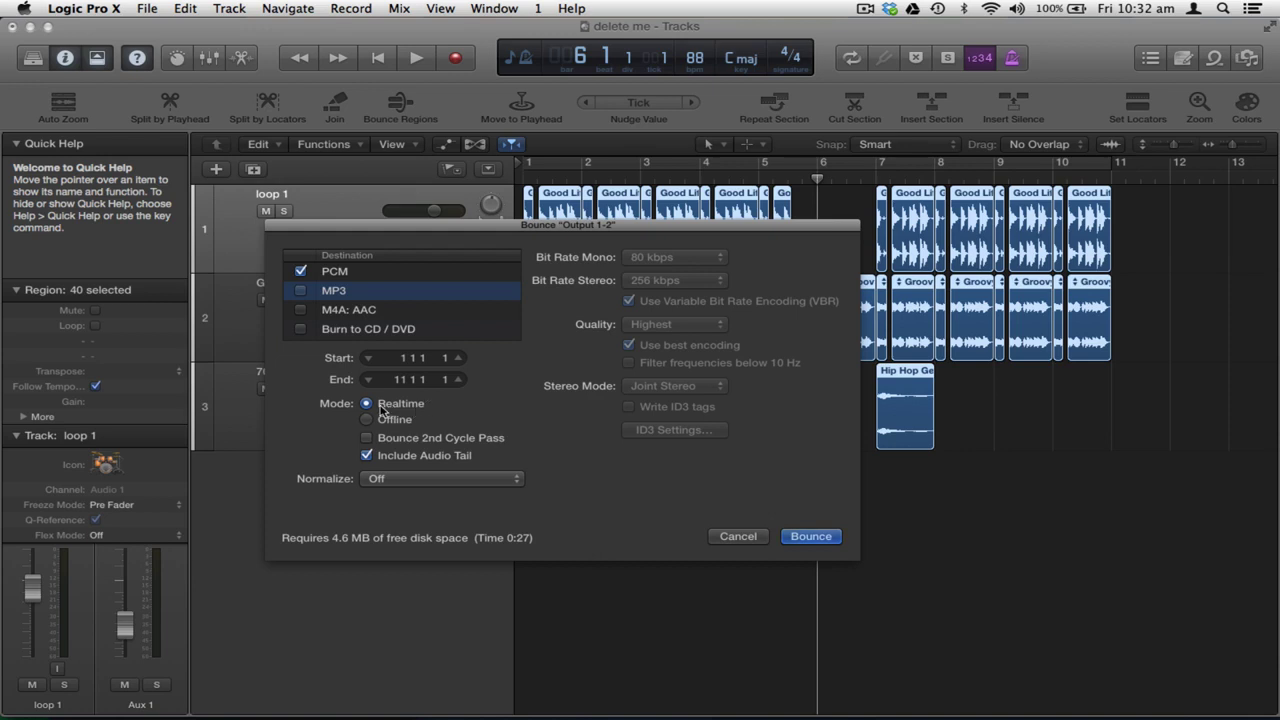
click(367, 420)
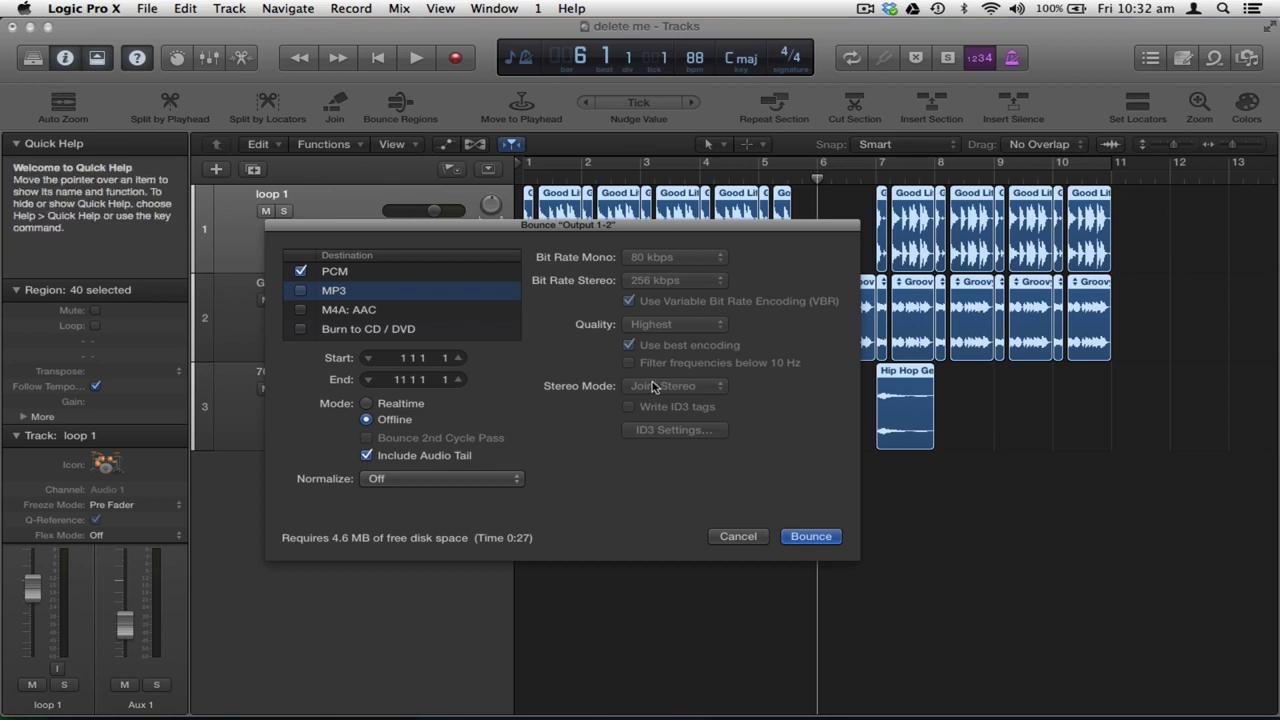
click(469, 481)
click(469, 481)
click(361, 272)
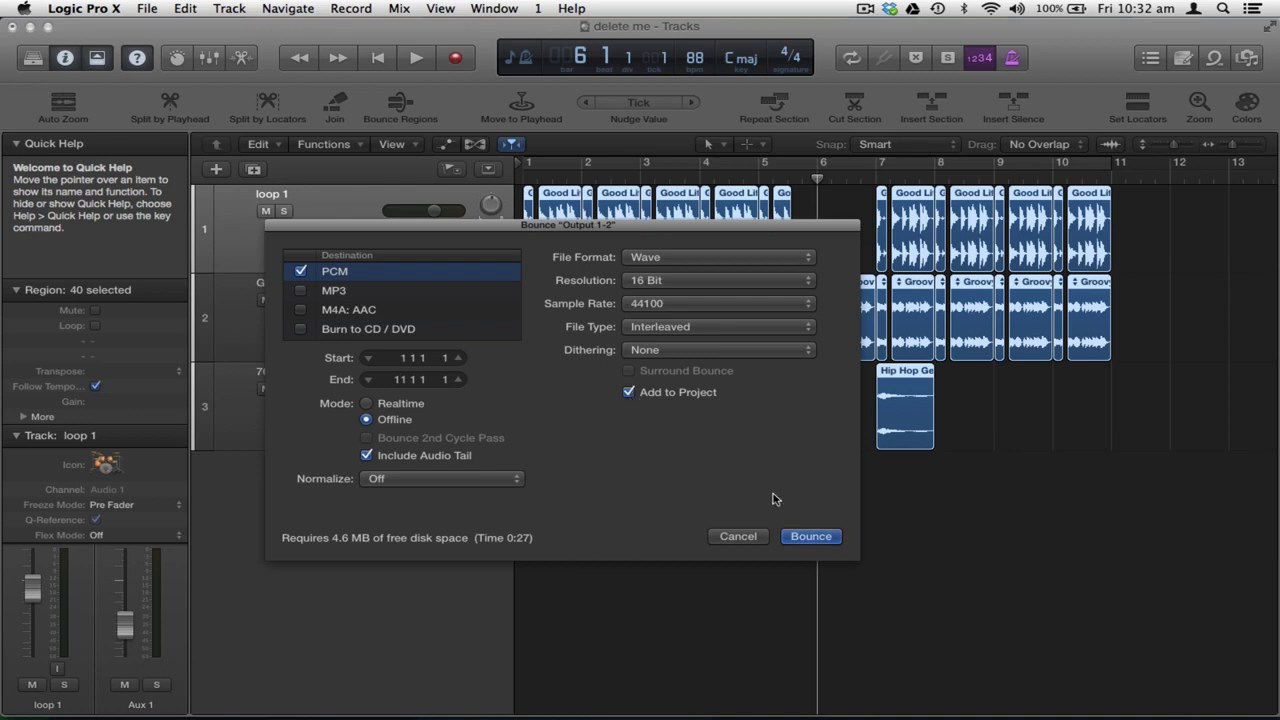
Step: Bounce the project to the Desktop with the file name "delete me"
click(810, 537)
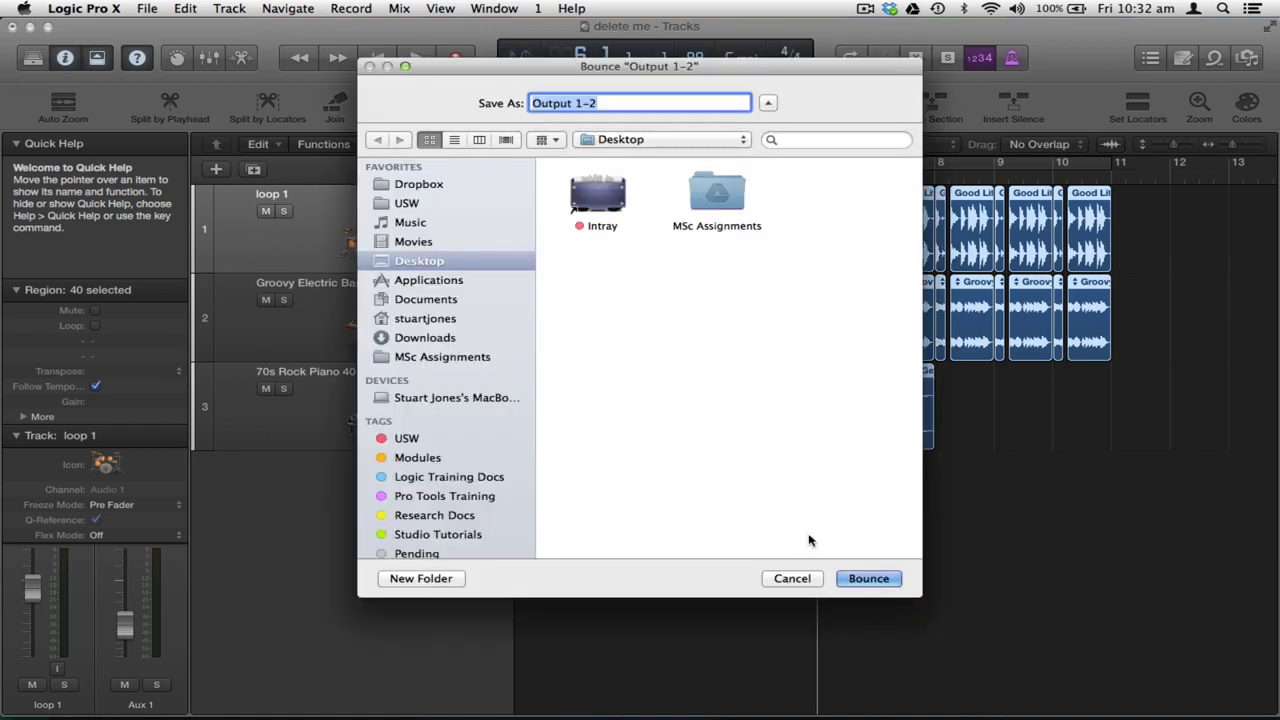
click(686, 143)
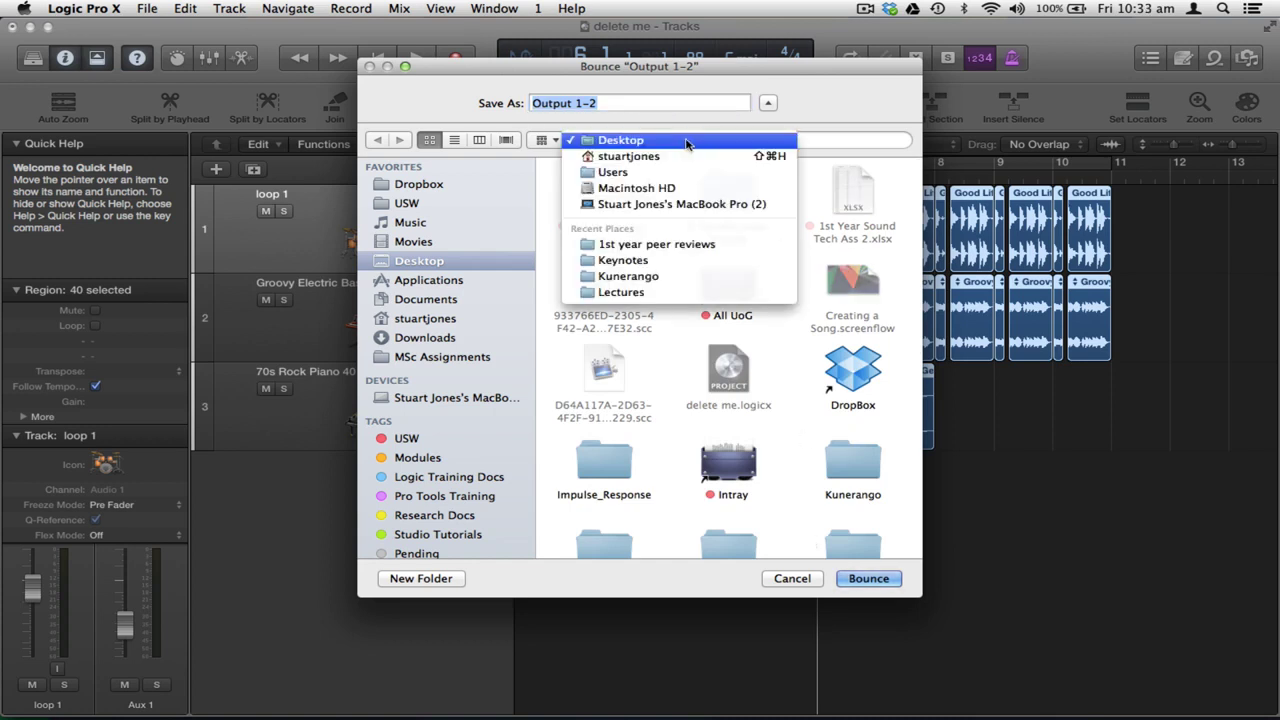
click(677, 160)
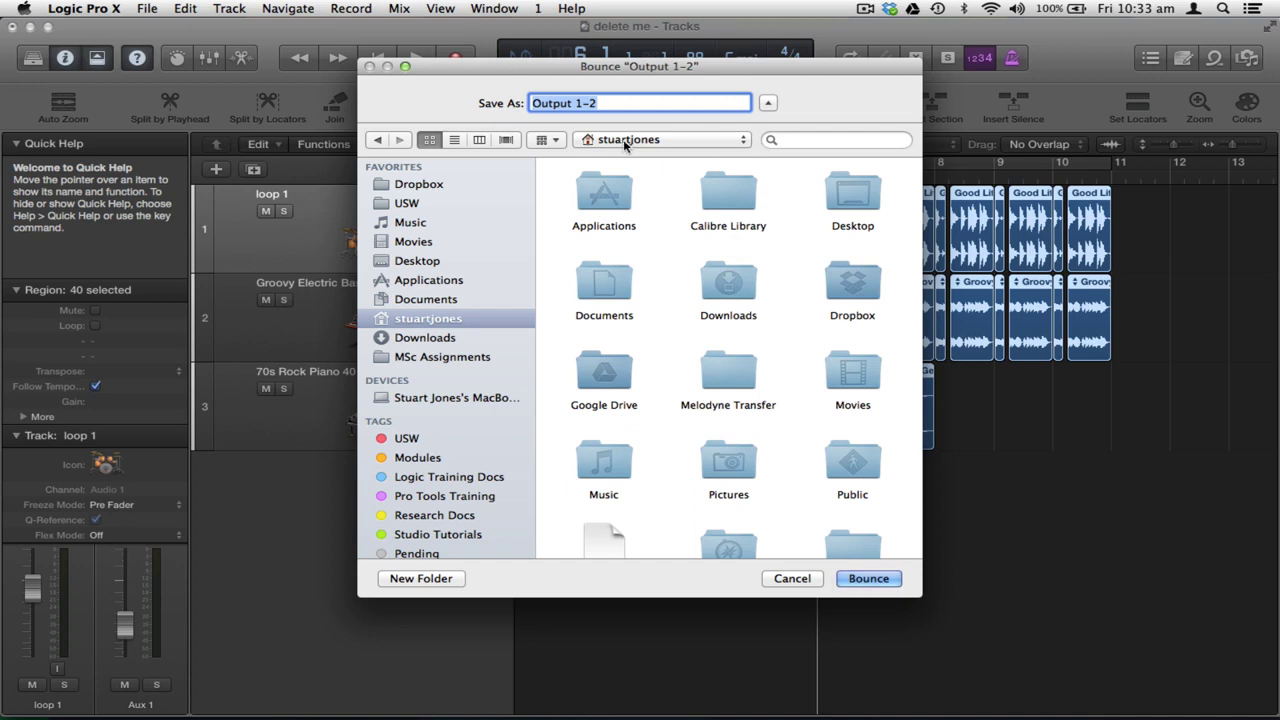
key(super+shift+d)
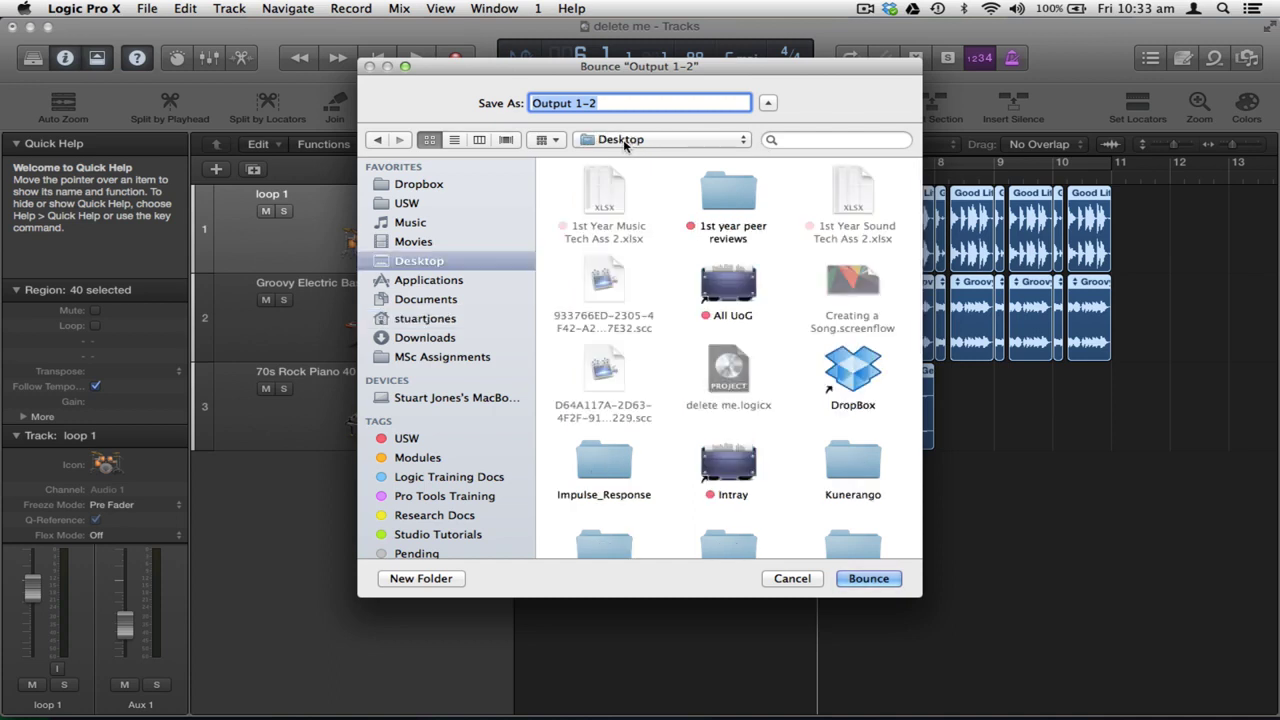
triple_click(641, 102)
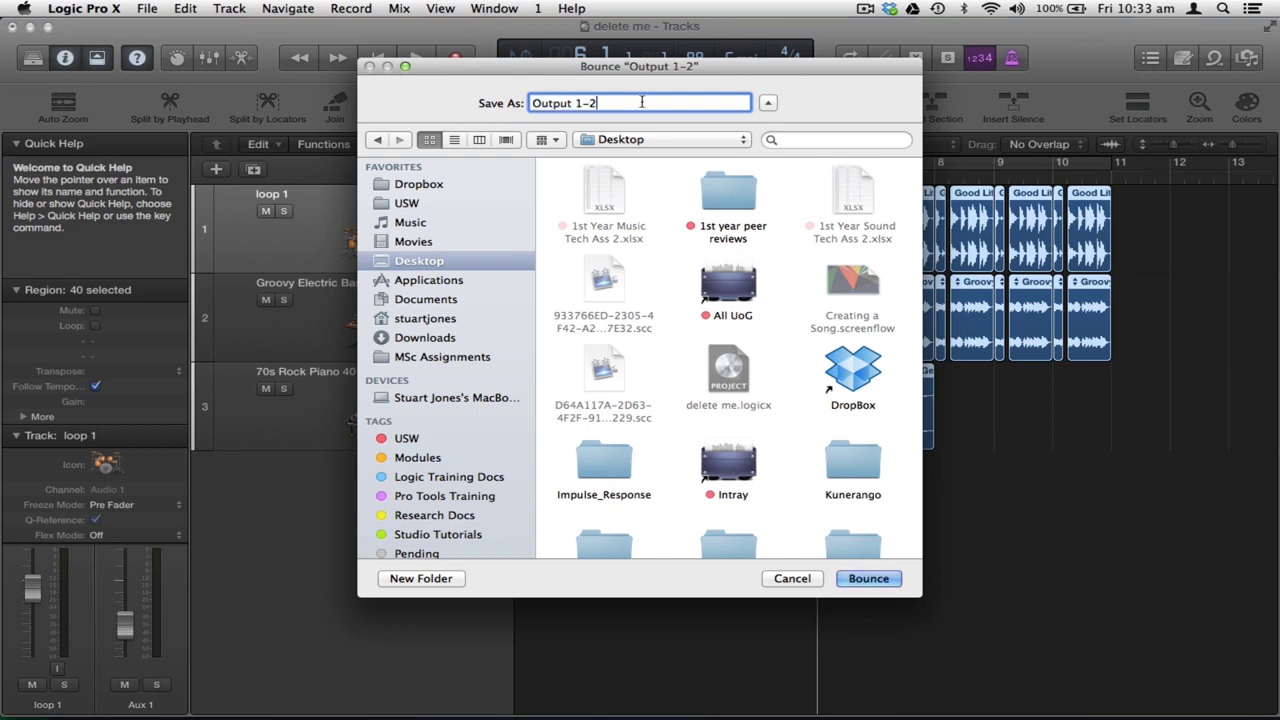
text(delete me)
key(Return)
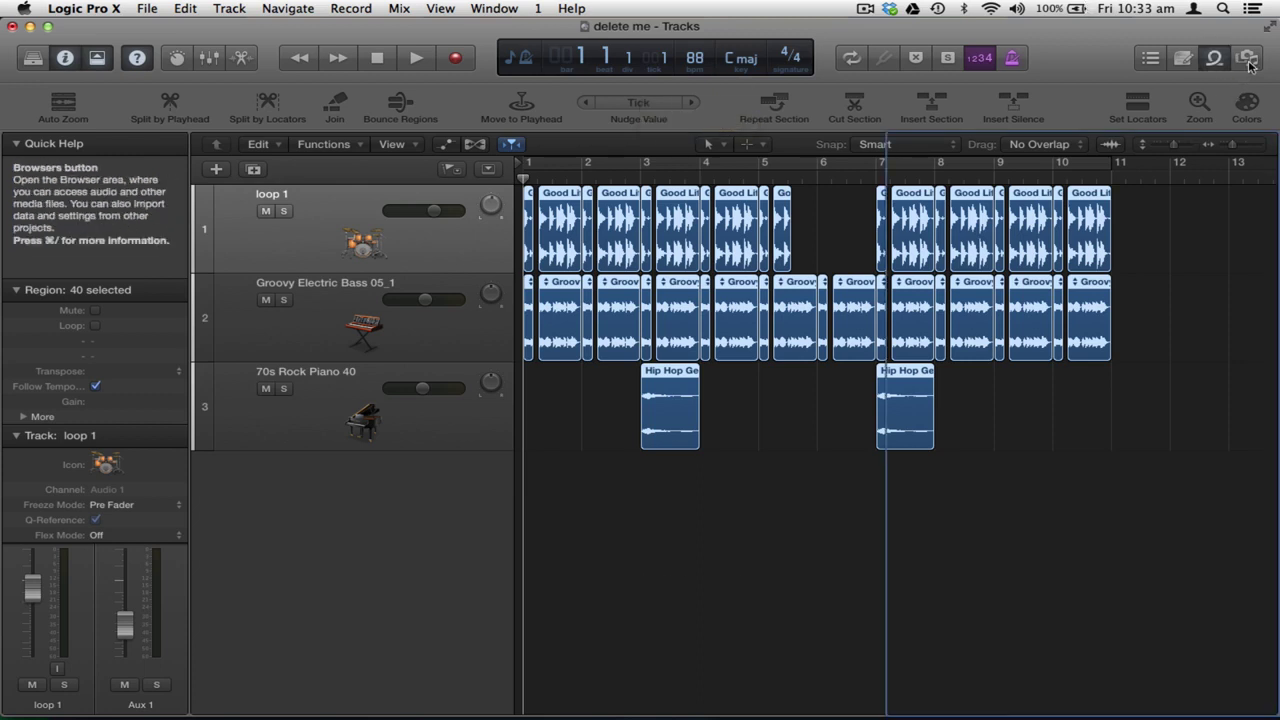
Step: Locate and select the bounced file delete me.wav in the project's audio file list, and hide Logic Pro to show the desktop
click(1214, 58)
click(1180, 60)
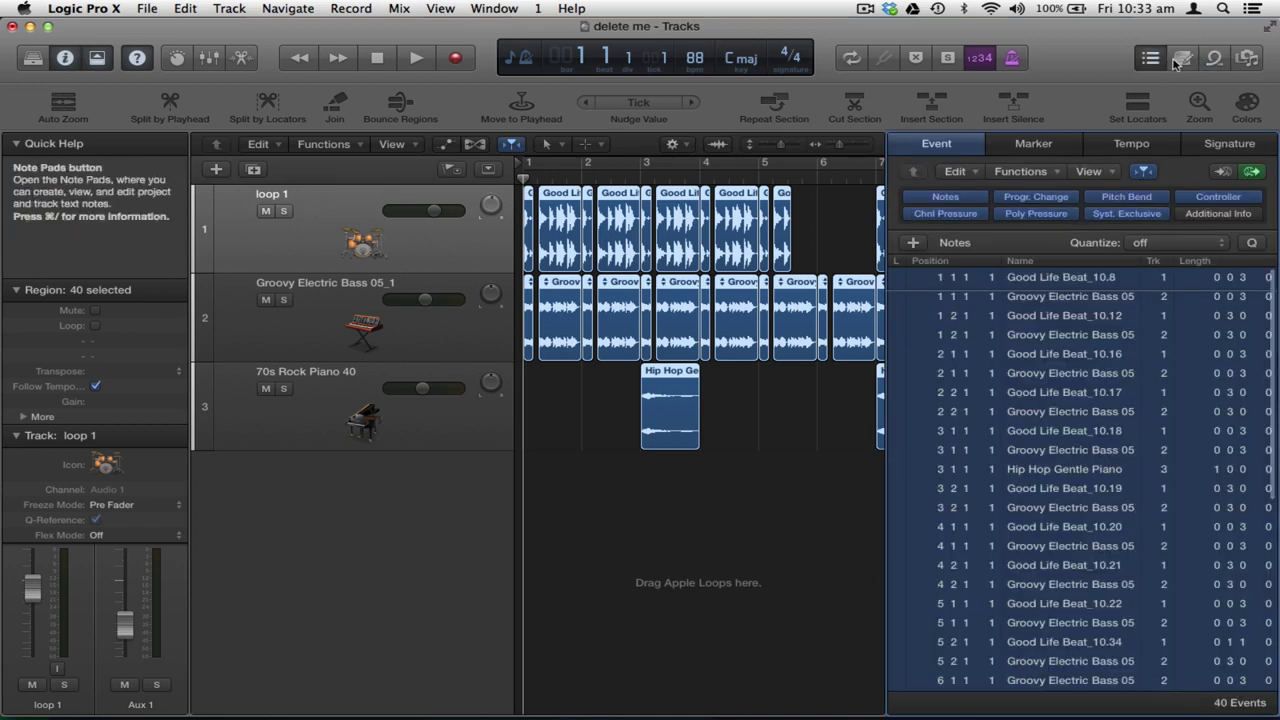
click(1186, 60)
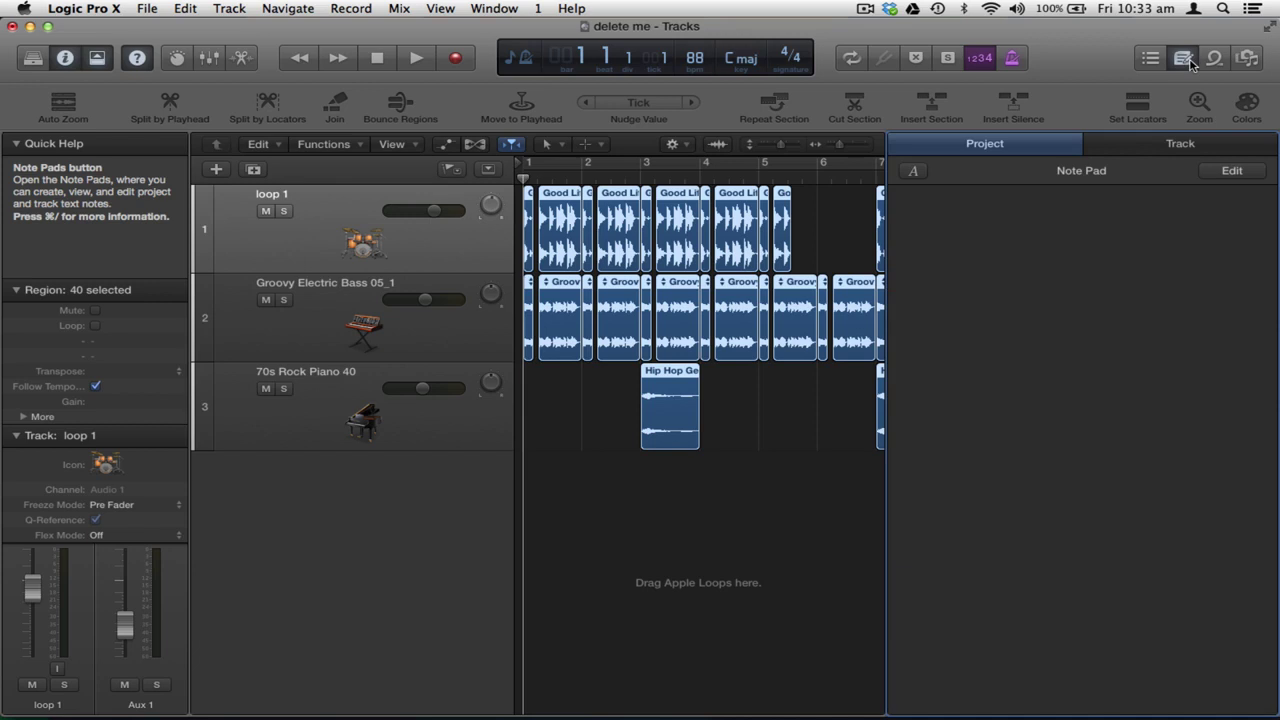
click(1180, 143)
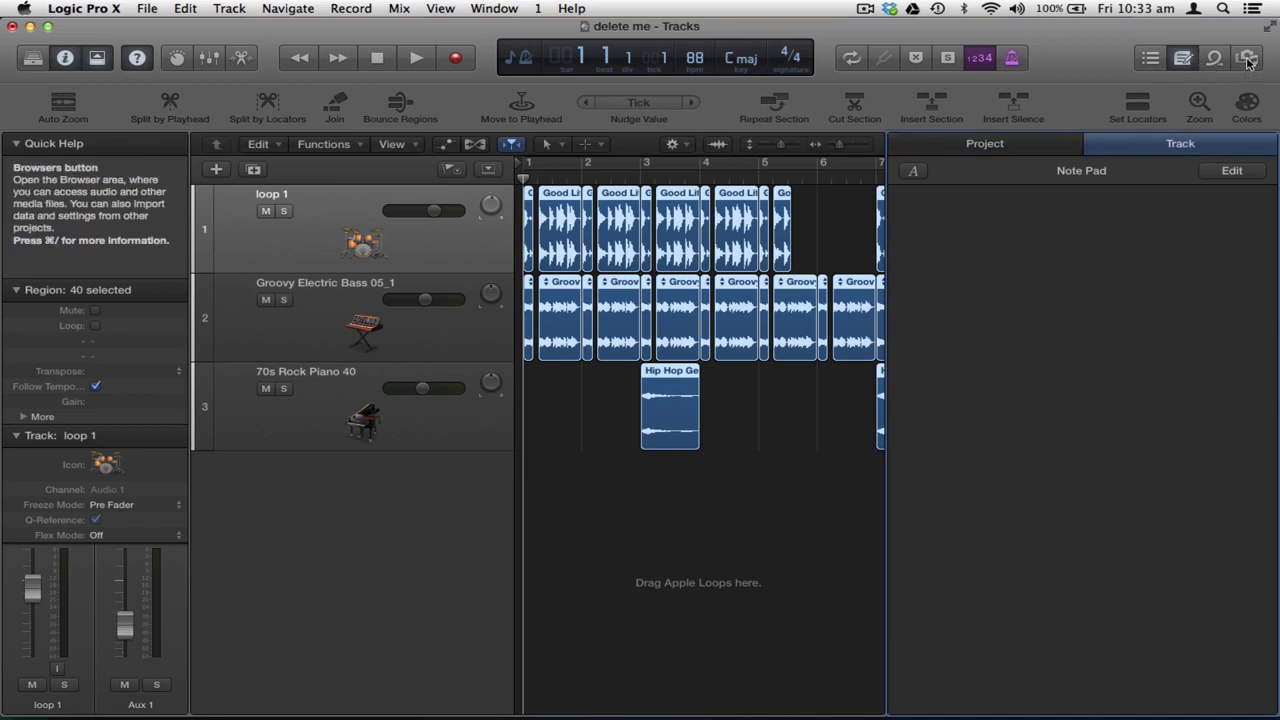
click(1247, 59)
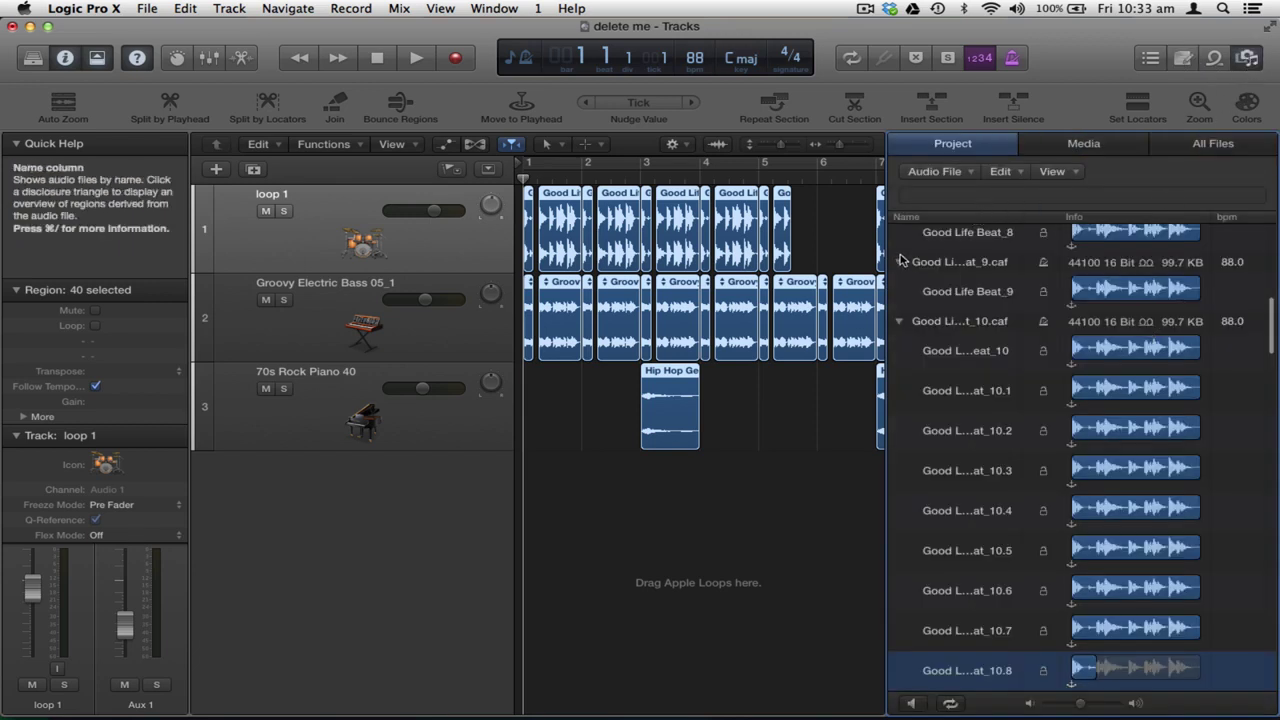
scroll(940, 473, down, 15)
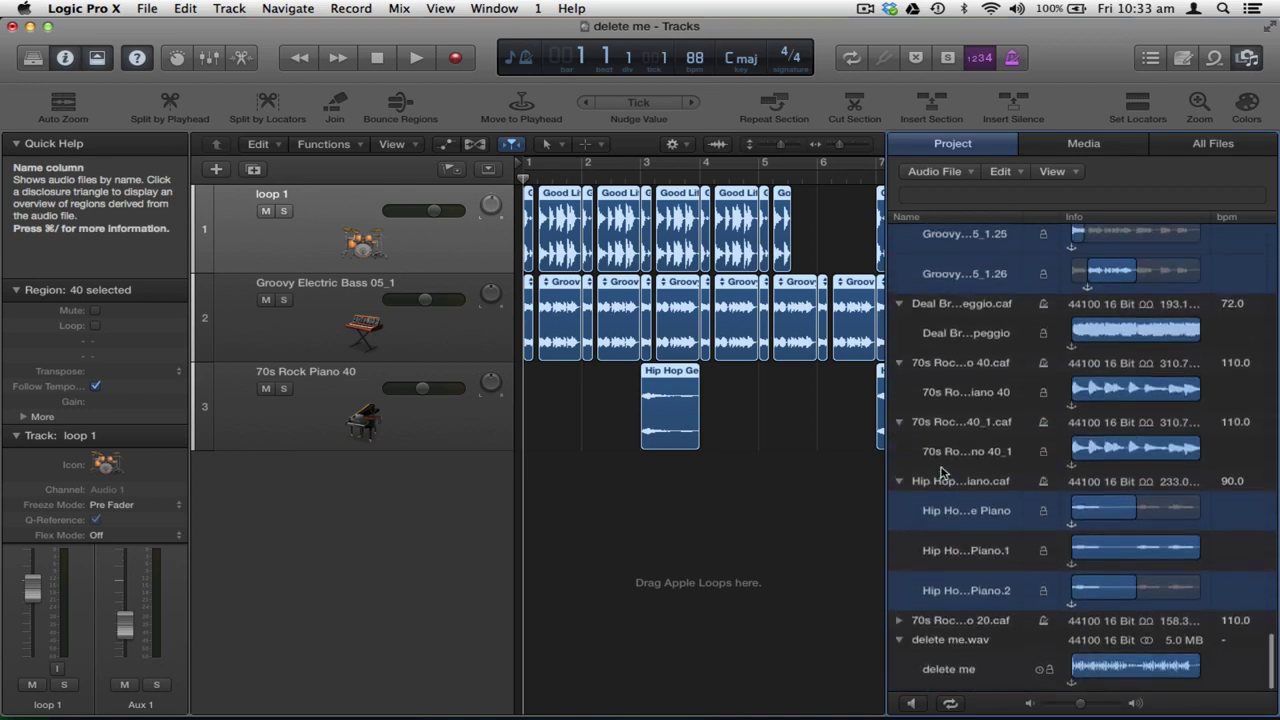
click(950, 641)
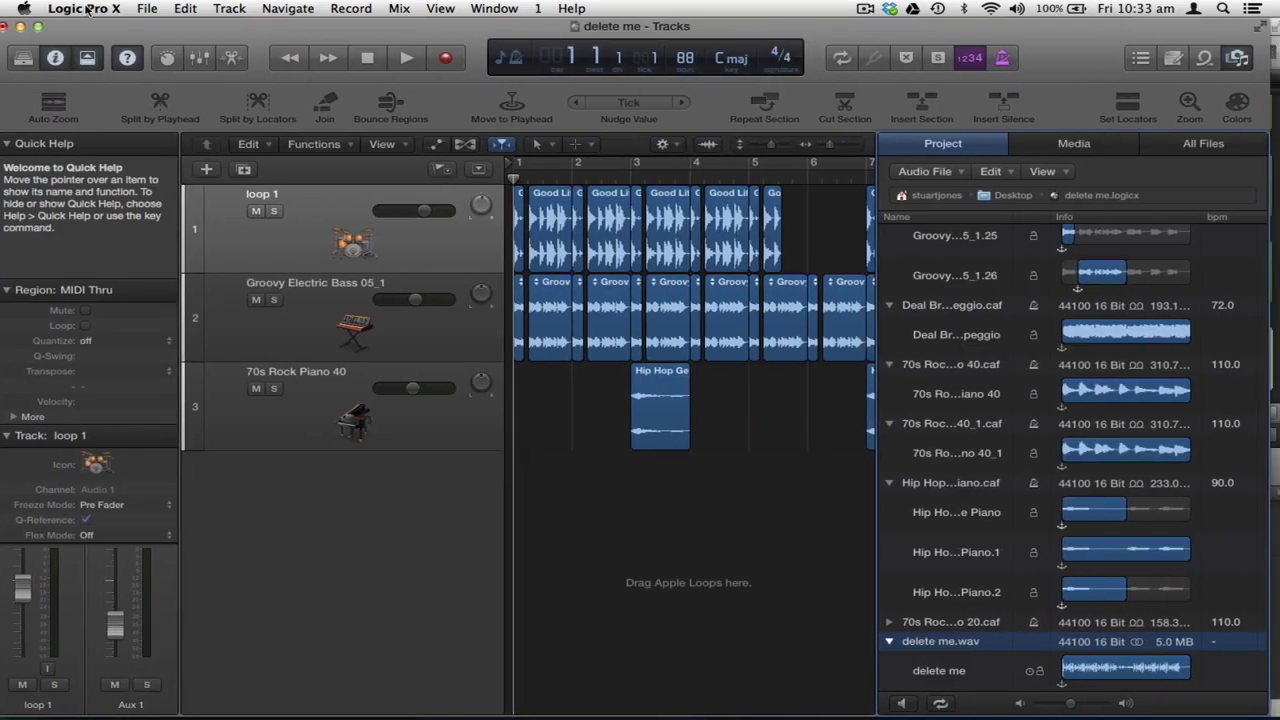
key(super+h)
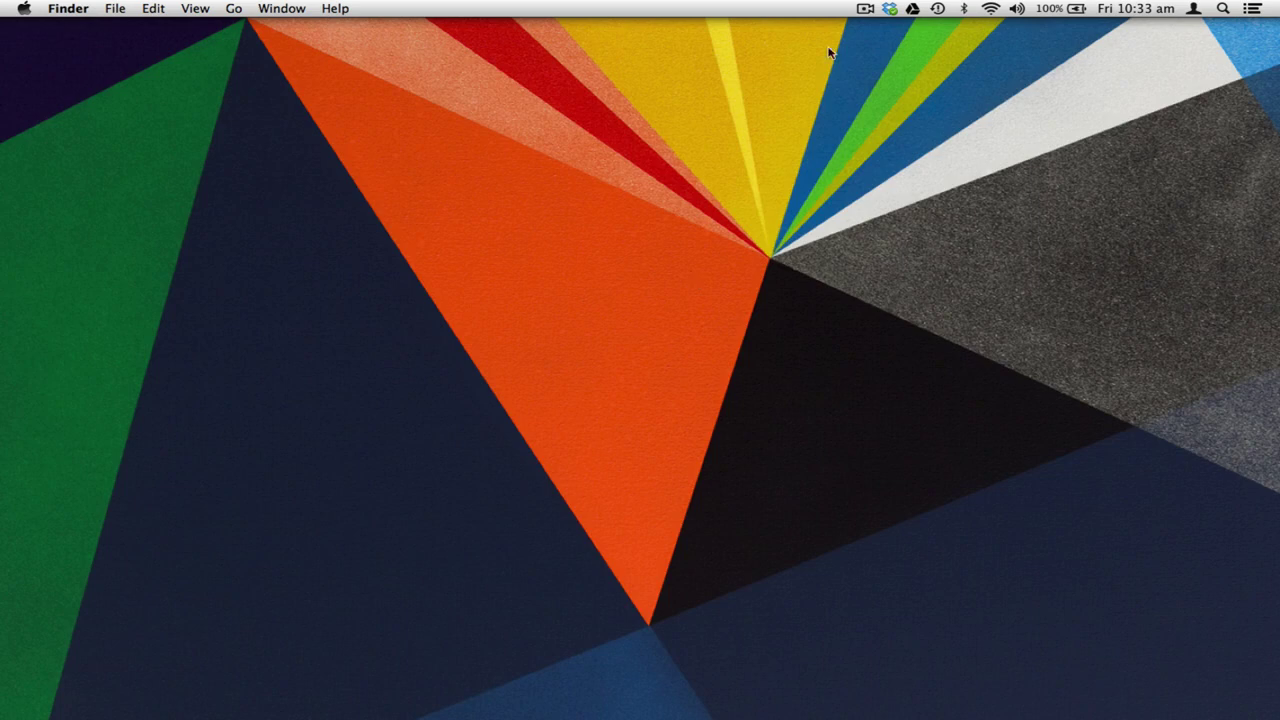